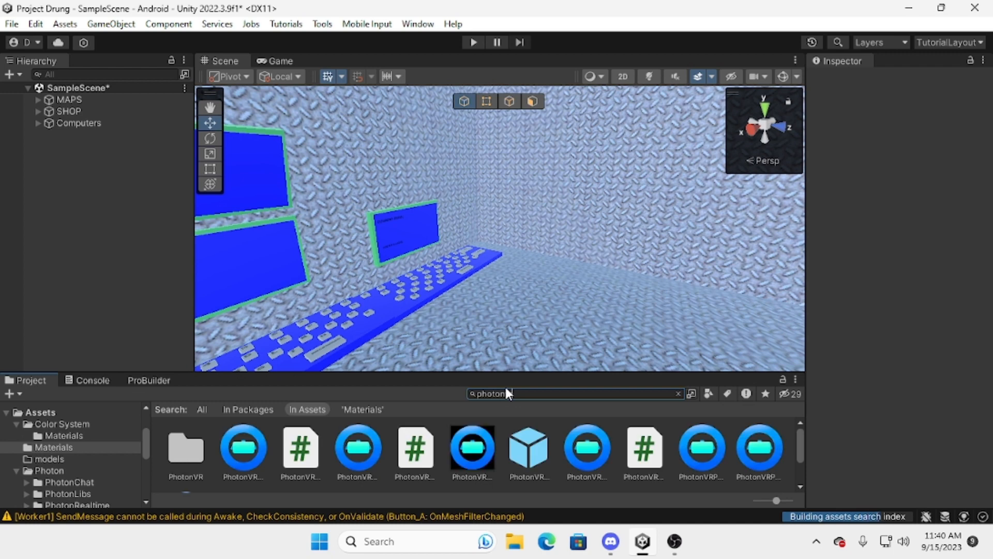
# Open the Player prefab from the PhotonVR resources folder for editing
pyautogui.doubleClick(192, 454)
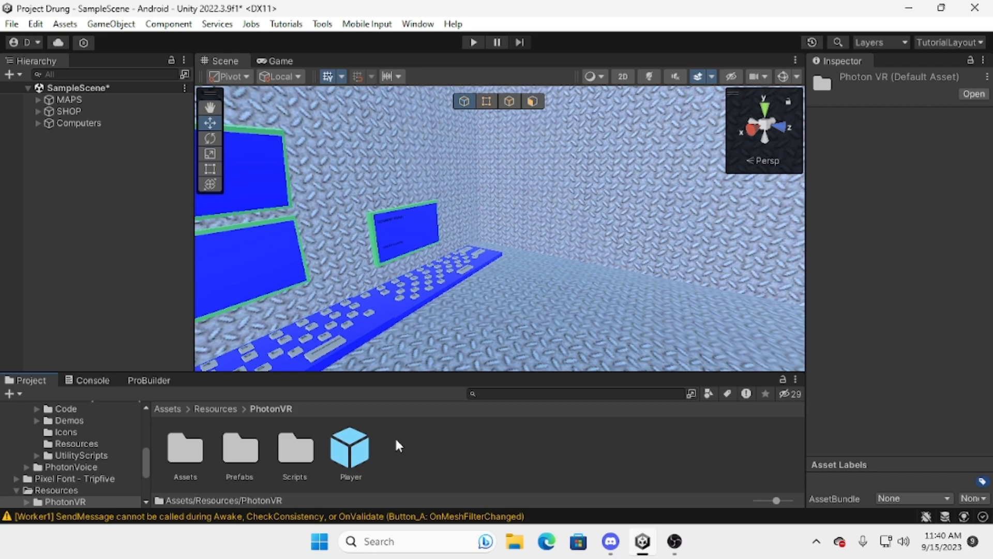
pyautogui.press('w')
pyautogui.moveTo(506, 279); pyautogui.dragTo(191, 264, button='right')
pyautogui.doubleClick(356, 454)
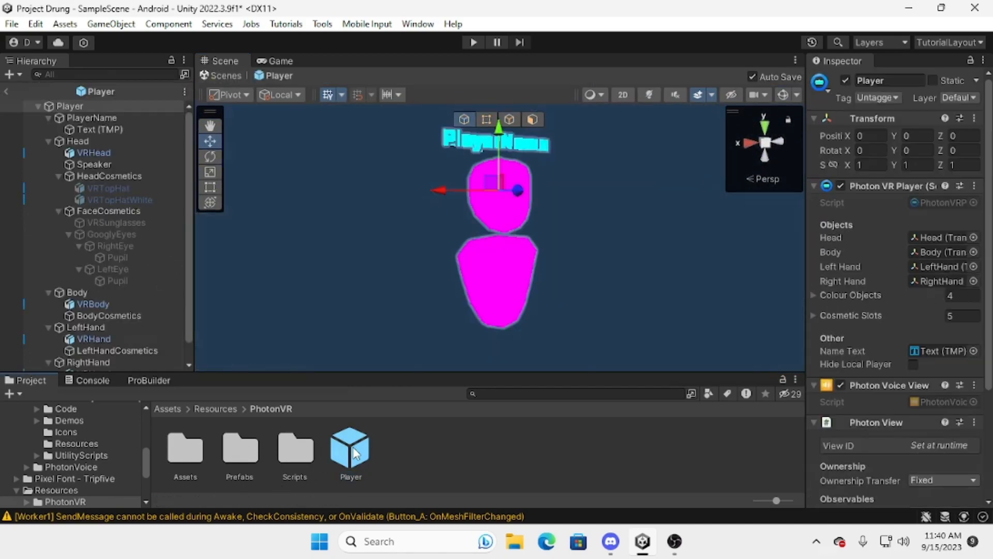
pyautogui.moveTo(377, 302)
pyautogui.mouseDown(button='right')
pyautogui.moveTo(352, 297)
pyautogui.moveTo(373, 289)
pyautogui.mouseUp(button='right')
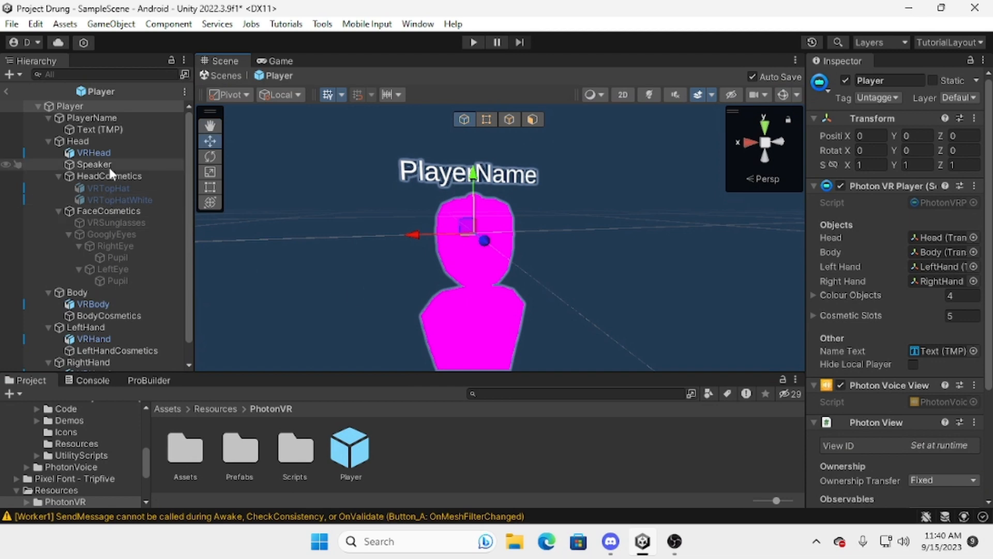
pyautogui.moveTo(458, 189); pyautogui.dragTo(359, 235, button='right')
pyautogui.click(359, 234)
# Import Player.fbx from the Downloads folder into the project's models folder
pyautogui.scroll(10, 50, 448)
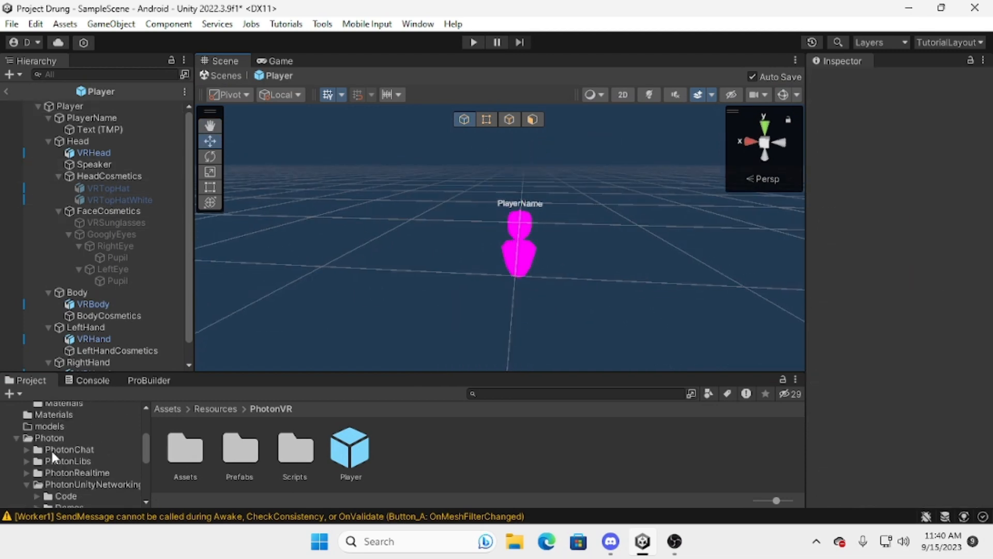
pyautogui.click(30, 466)
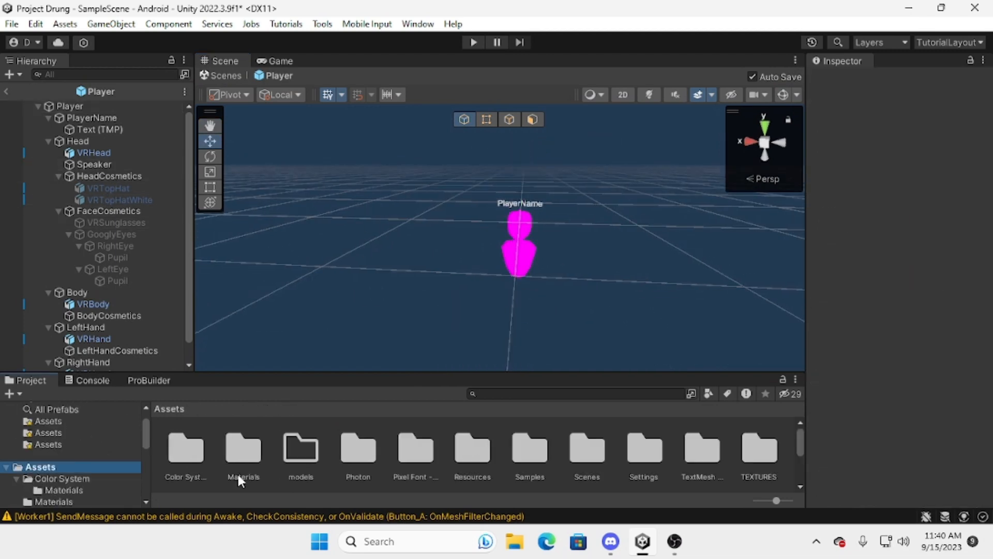
pyautogui.doubleClick(294, 449)
pyautogui.rightClick(293, 440)
pyautogui.click(376, 167)
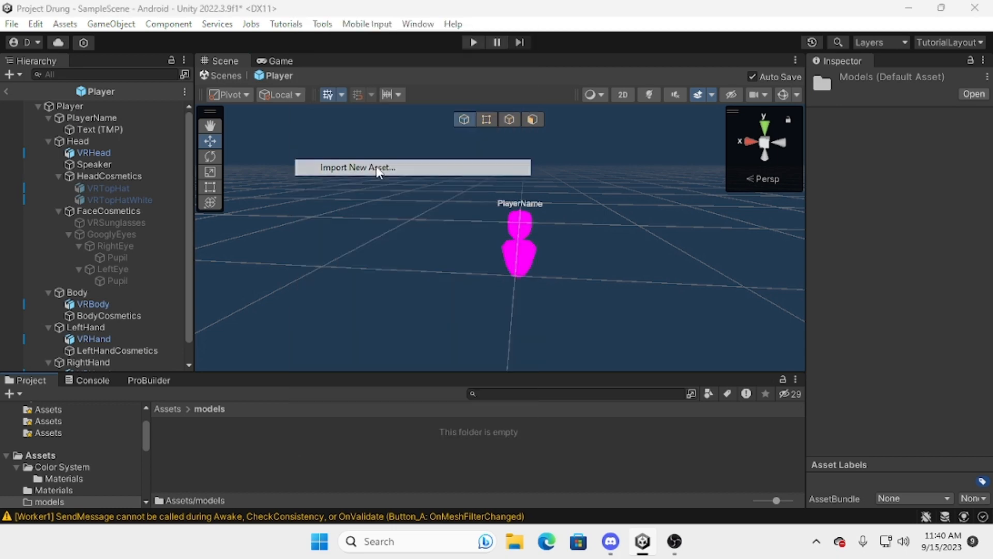
pyautogui.scroll(-1, 179, 259)
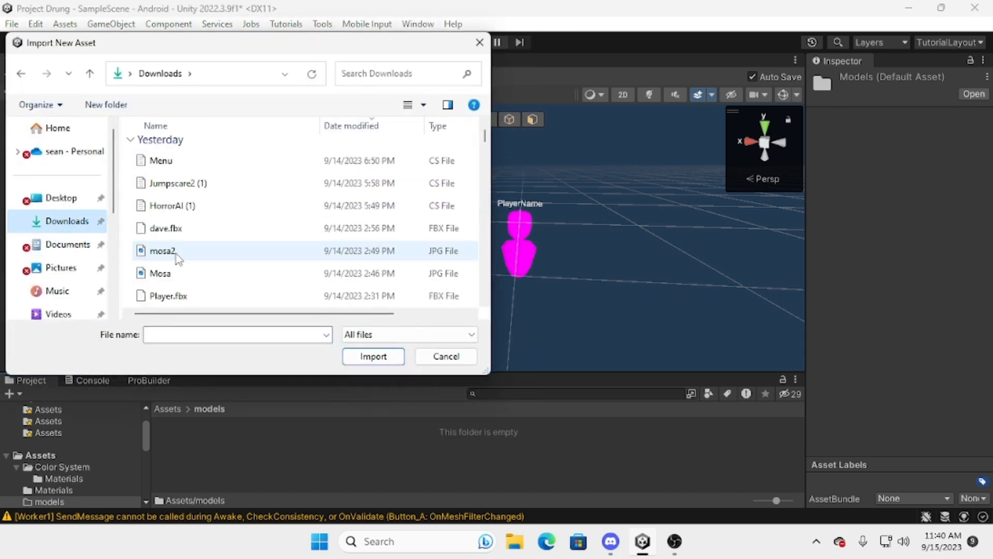
pyautogui.scroll(-1, 177, 258)
pyautogui.click(181, 228)
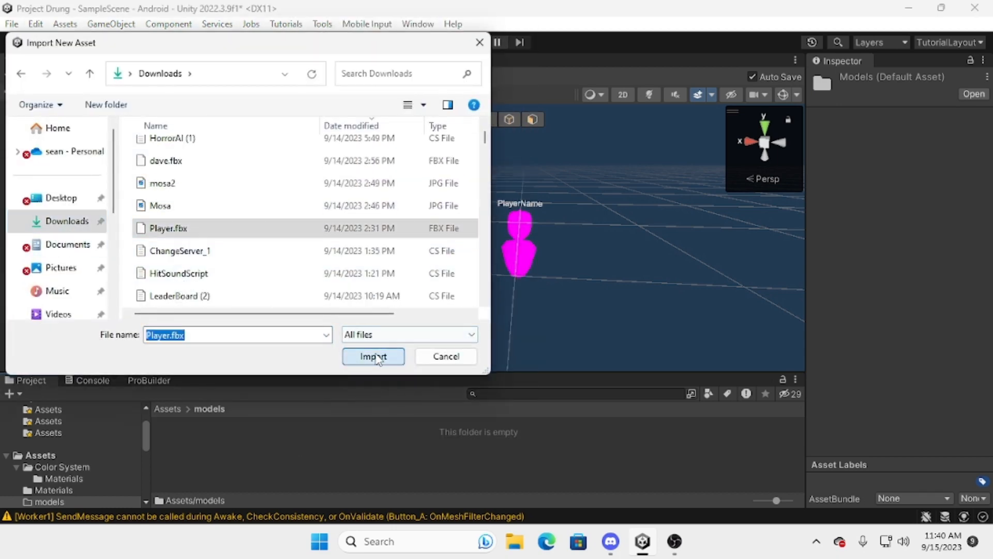
pyautogui.click(377, 356)
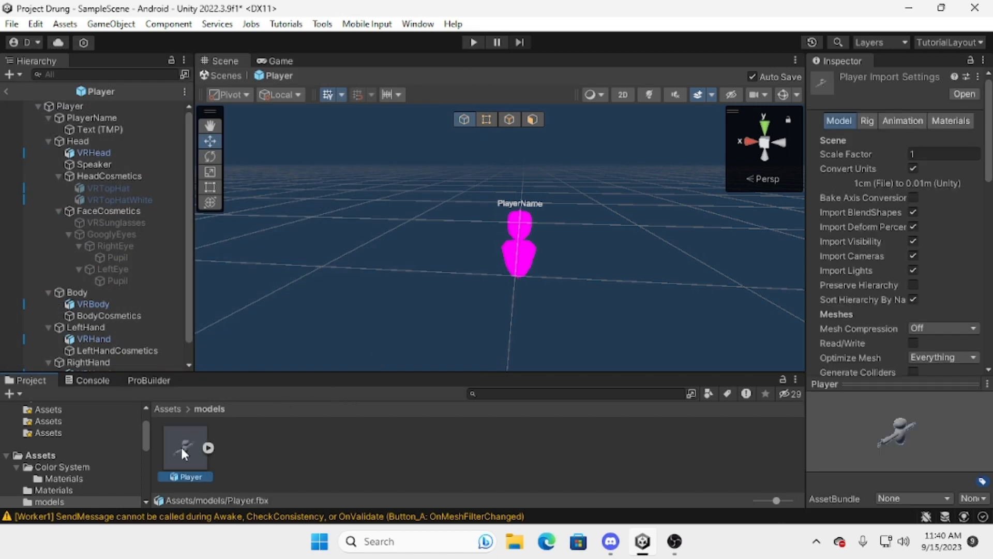
# Delete the imported Player model from the models folder
pyautogui.rightClick(195, 452)
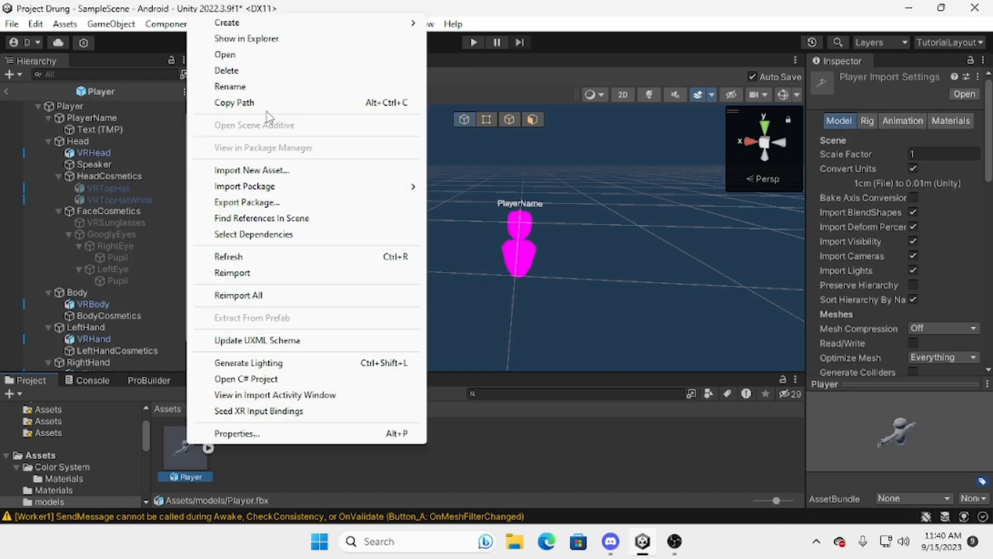
pyautogui.click(259, 85)
pyautogui.click(542, 299)
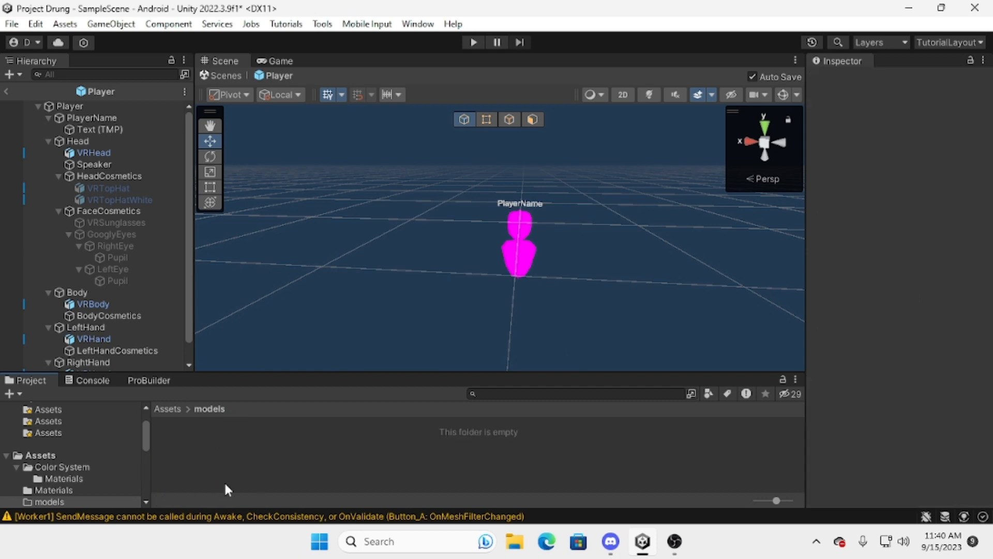
pyautogui.rightClick(213, 452)
# Import the faceee, fur and lightfur images from the Desktop into the TEXTURES folder
pyautogui.click(75, 453)
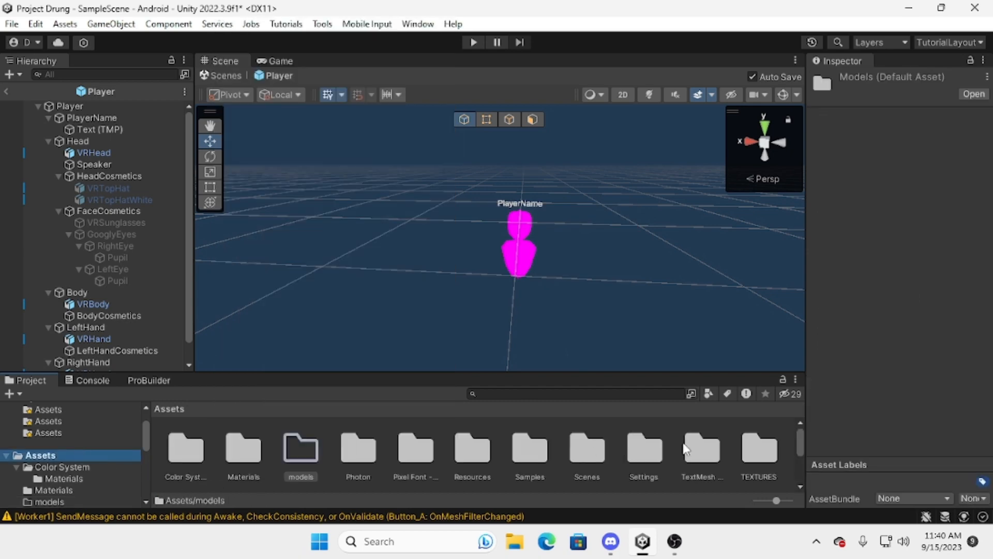
pyautogui.doubleClick(758, 449)
pyautogui.rightClick(783, 442)
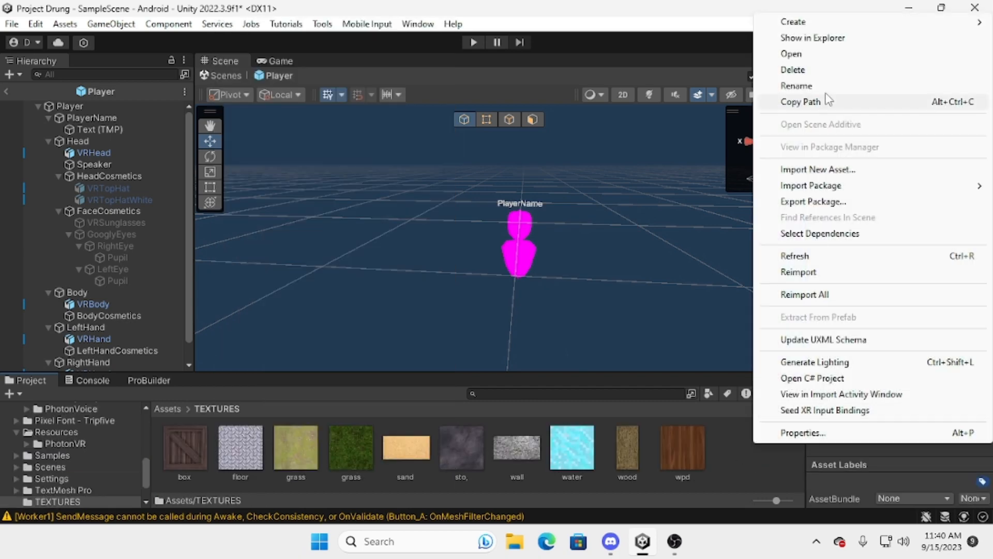
pyautogui.click(831, 169)
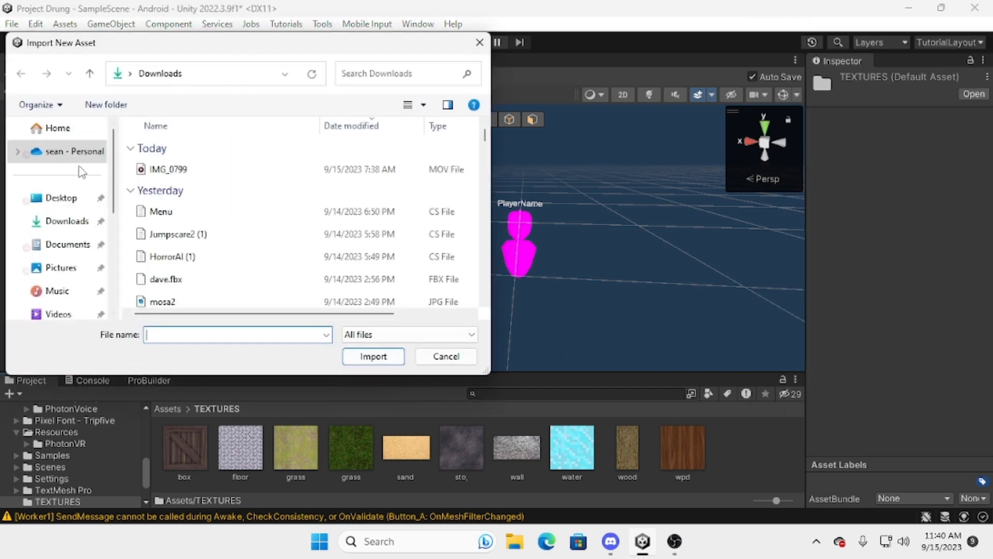
pyautogui.click(62, 197)
pyautogui.scroll(-5, 203, 257)
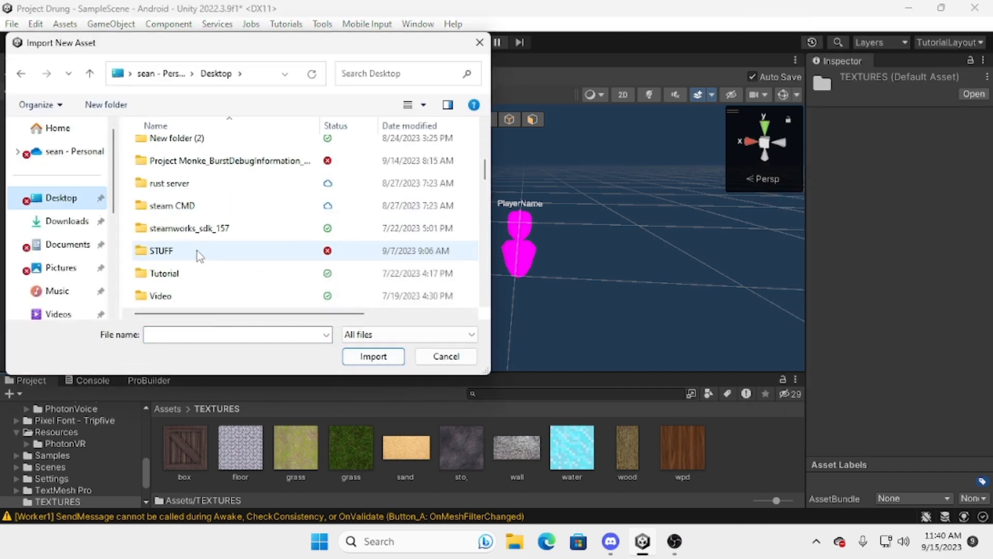
pyautogui.scroll(-3, 204, 257)
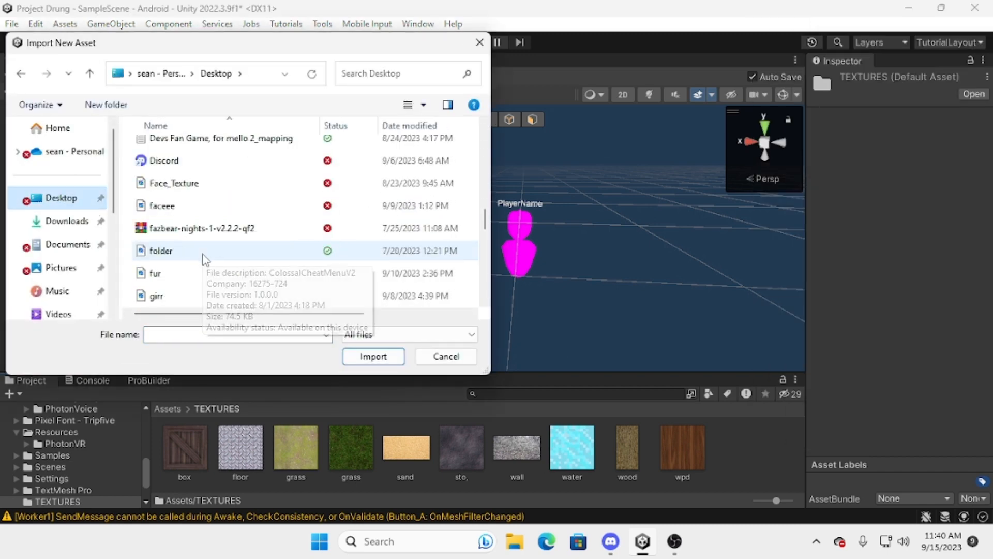
pyautogui.click(182, 212)
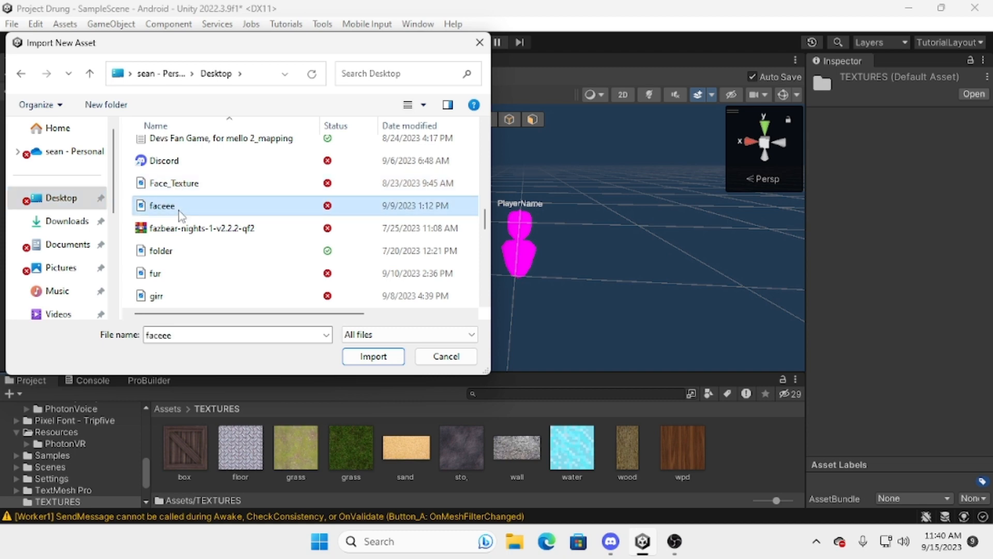
pyautogui.keyDown('ctrl'); pyautogui.click(173, 277); pyautogui.keyUp('ctrl')
pyautogui.scroll(-4, 176, 289)
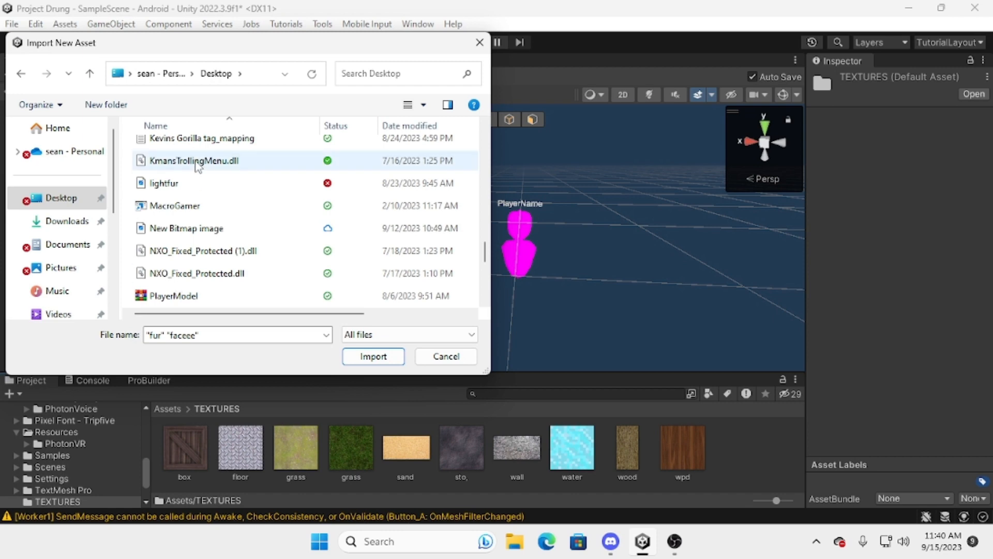
pyautogui.keyDown('ctrl'); pyautogui.click(185, 189); pyautogui.keyUp('ctrl')
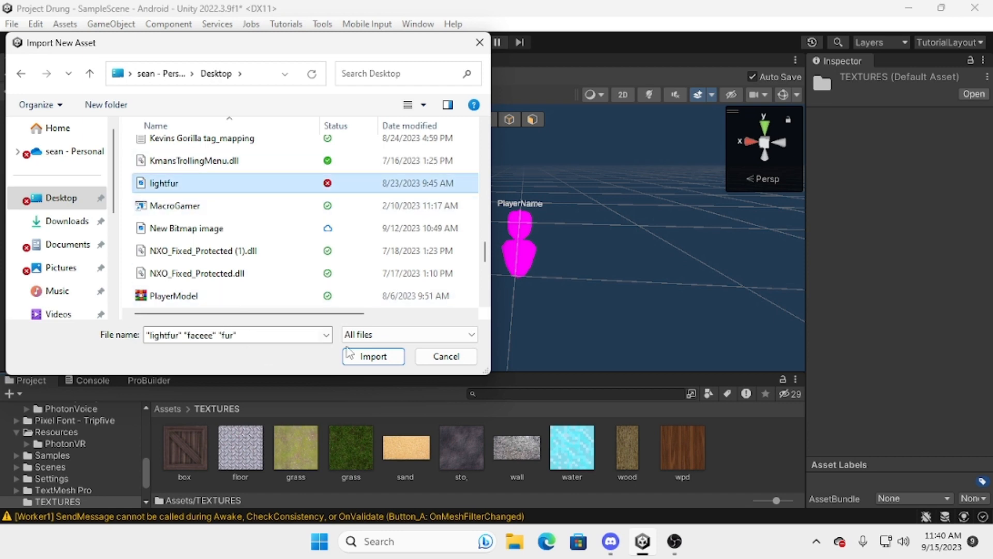
pyautogui.click(373, 356)
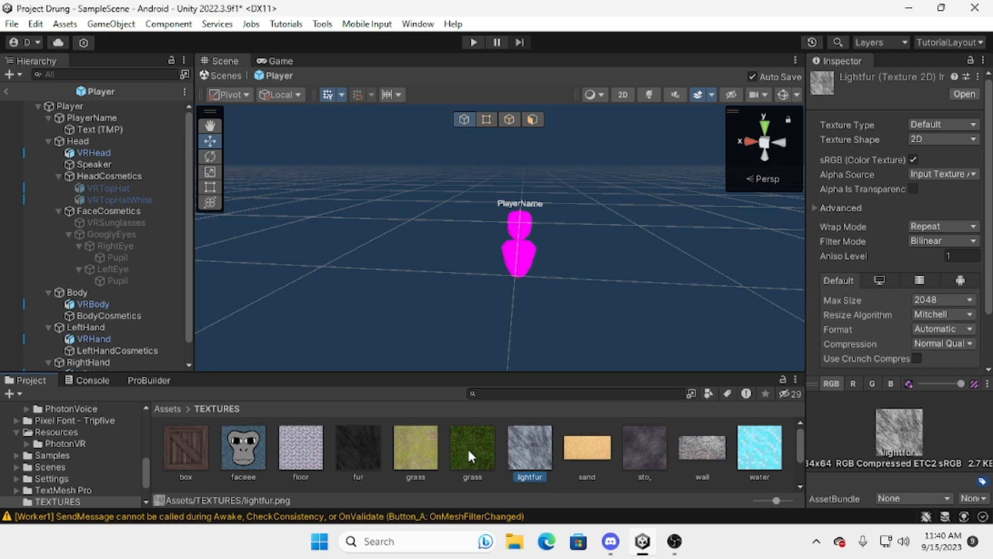
pyautogui.click(525, 246)
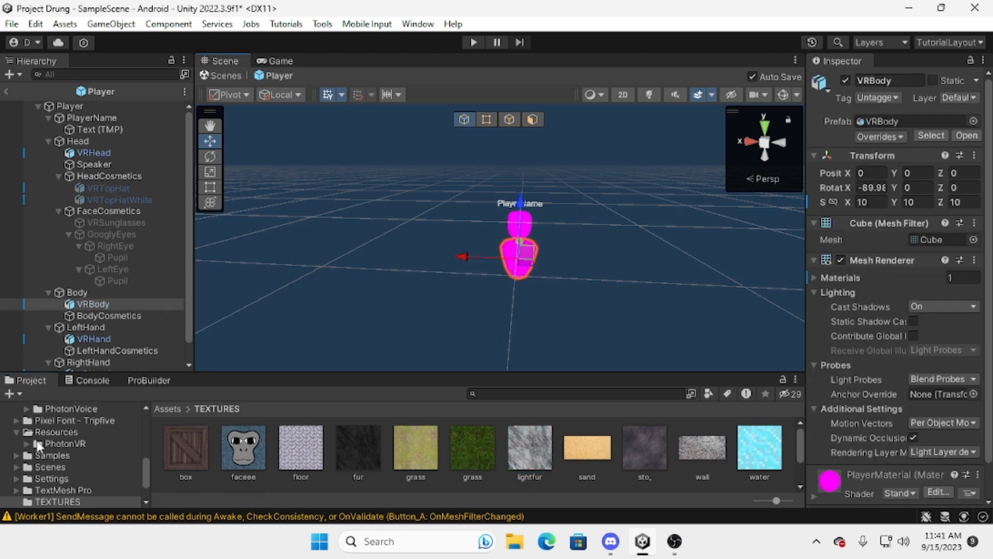
pyautogui.scroll(10, 61, 483)
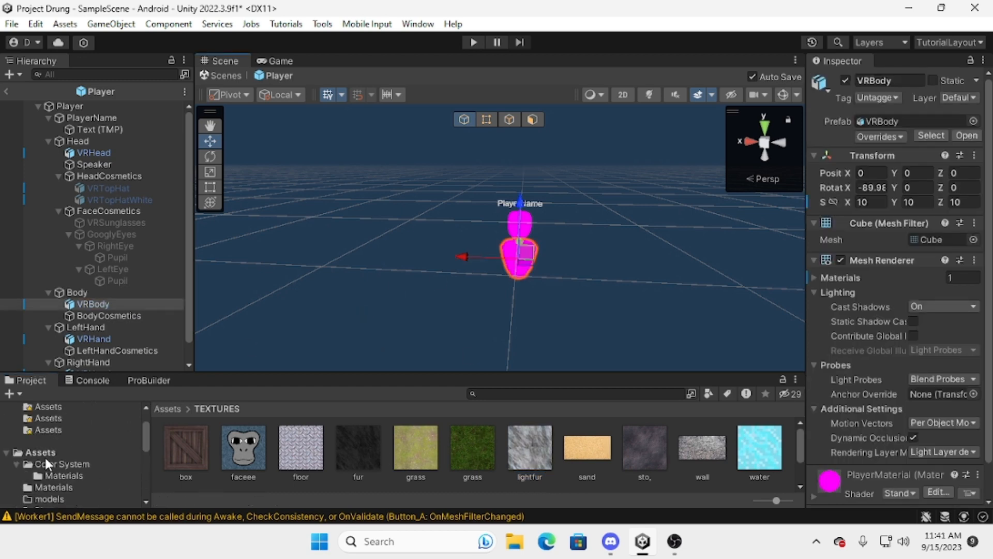
pyautogui.click(64, 499)
pyautogui.rightClick(259, 445)
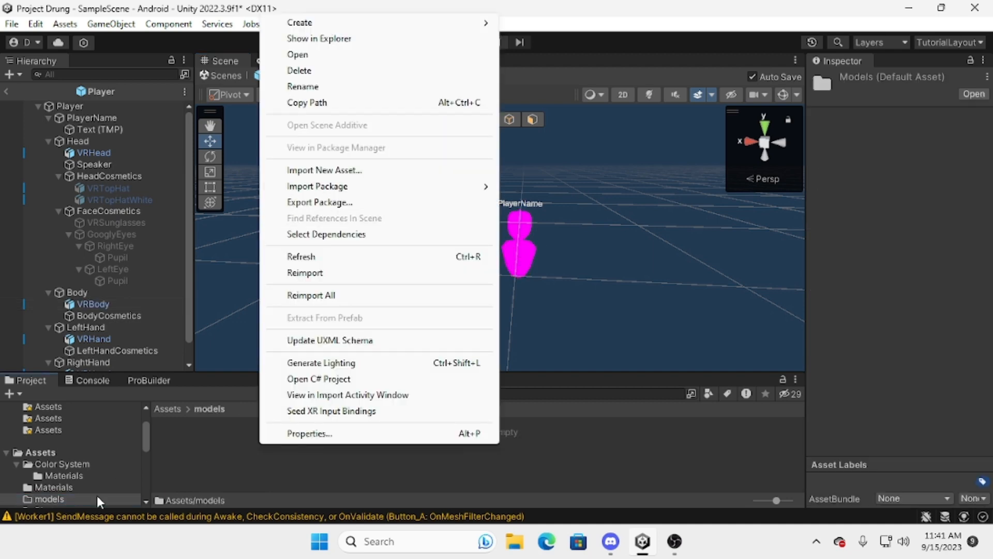
pyautogui.click(109, 517)
pyautogui.click(13, 394)
pyautogui.click(27, 380)
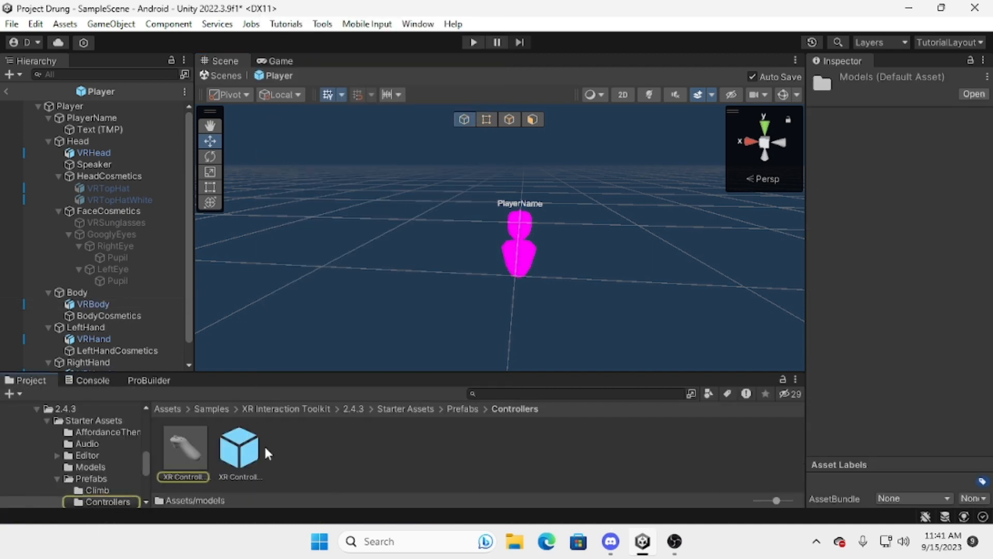
# Return to the models folder and import Player.fbx from Downloads again
pyautogui.scroll(3, 58, 462)
pyautogui.scroll(5, 60, 470)
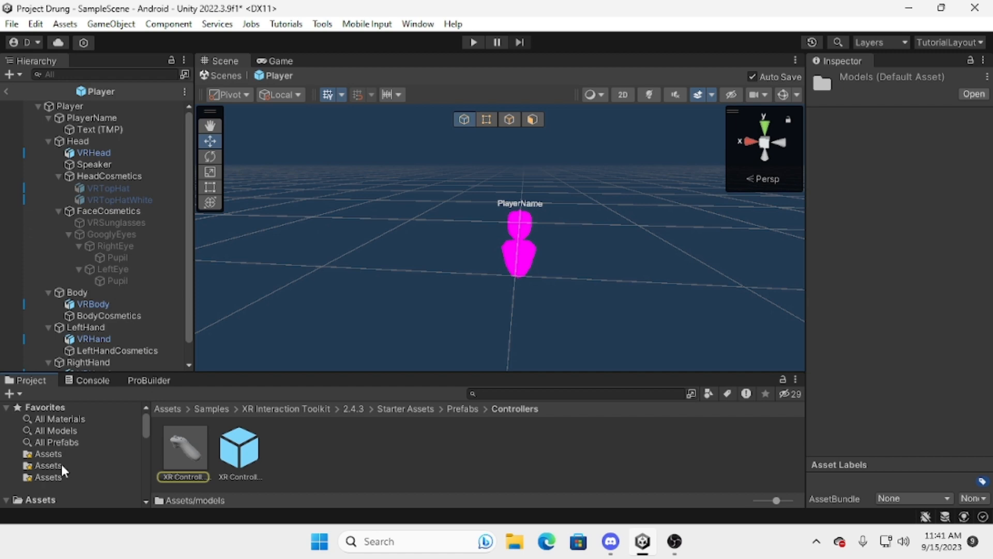
pyautogui.click(34, 497)
pyautogui.doubleClick(309, 446)
pyautogui.rightClick(207, 442)
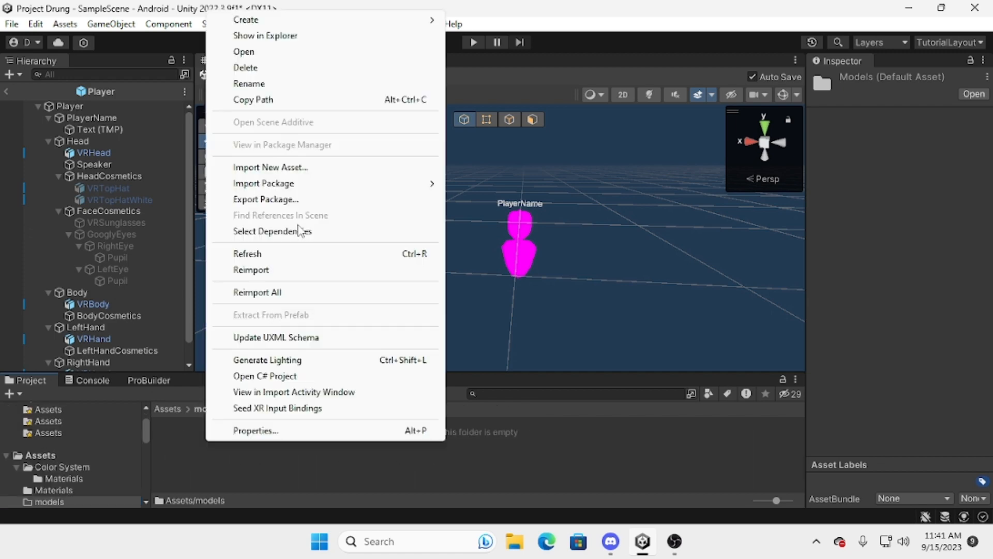
pyautogui.click(278, 168)
pyautogui.click(67, 221)
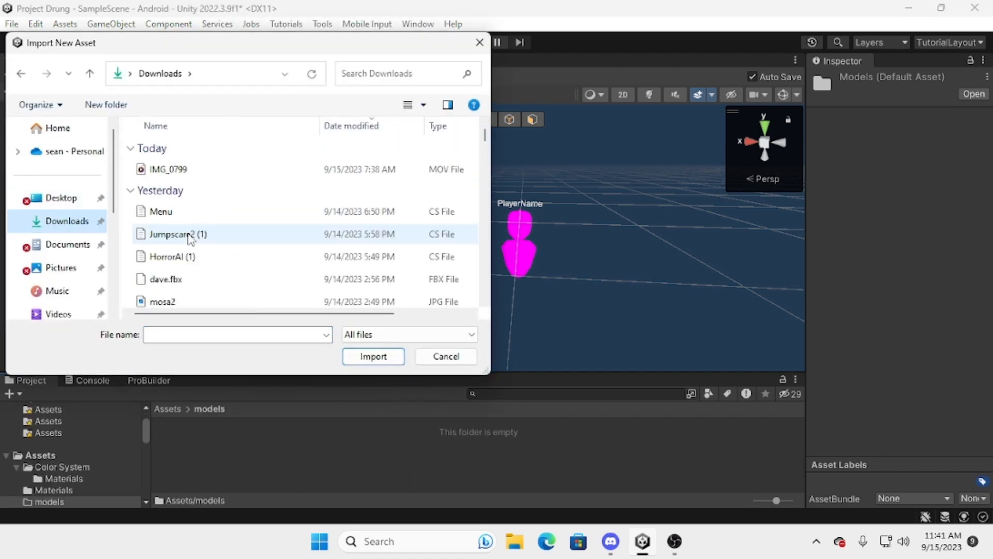
pyautogui.scroll(-2, 188, 255)
pyautogui.click(183, 228)
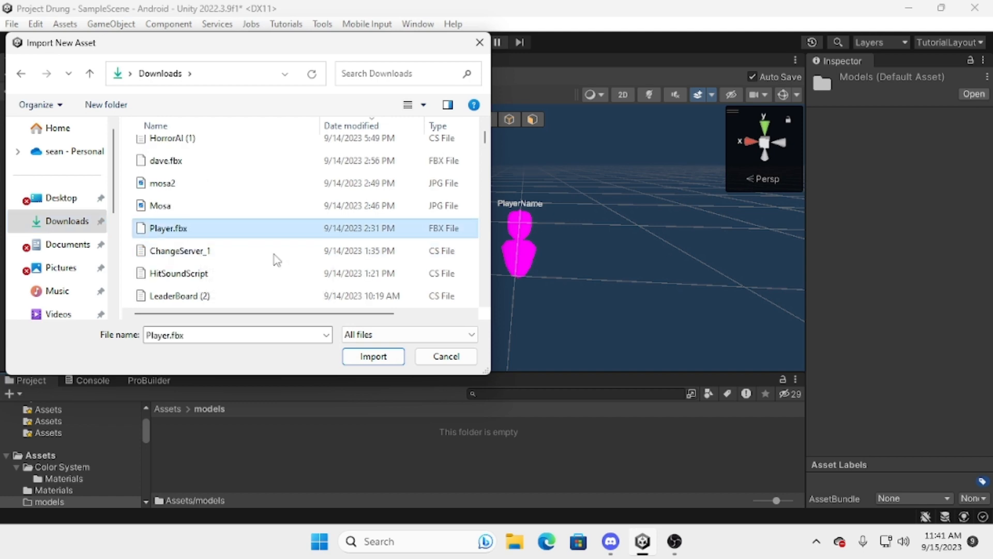
pyautogui.click(373, 356)
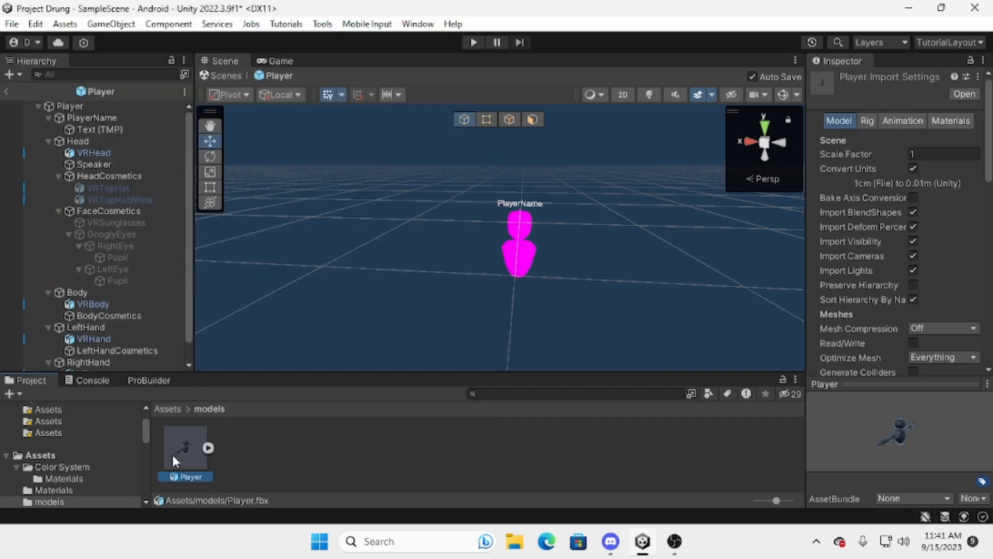
# Place the imported Player model in the Player prefab and shift it along Z to about -0.019, over the pink avatar
pyautogui.moveTo(171, 452); pyautogui.dragTo(526, 223)
pyautogui.moveTo(523, 223); pyautogui.dragTo(380, 196, button='right')
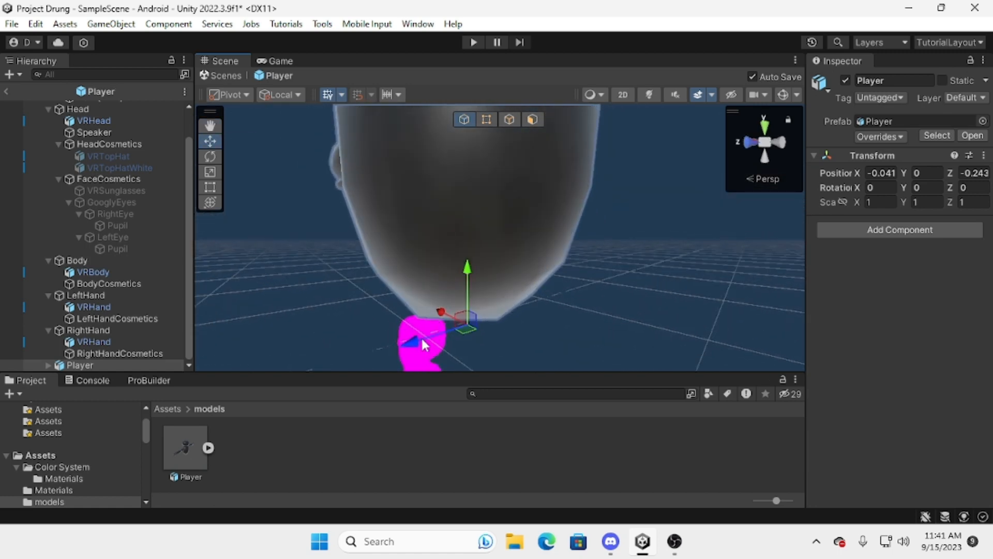
pyautogui.moveTo(421, 342); pyautogui.dragTo(384, 357)
pyautogui.press('a')
pyautogui.moveTo(422, 325); pyautogui.dragTo(672, 242, button='right')
pyautogui.press('s')
pyautogui.press('w')
# Rotate the gorilla Player model about its vertical axis to about -178.8 degrees
pyautogui.click(209, 159)
pyautogui.moveTo(357, 219); pyautogui.dragTo(378, 296, button='right')
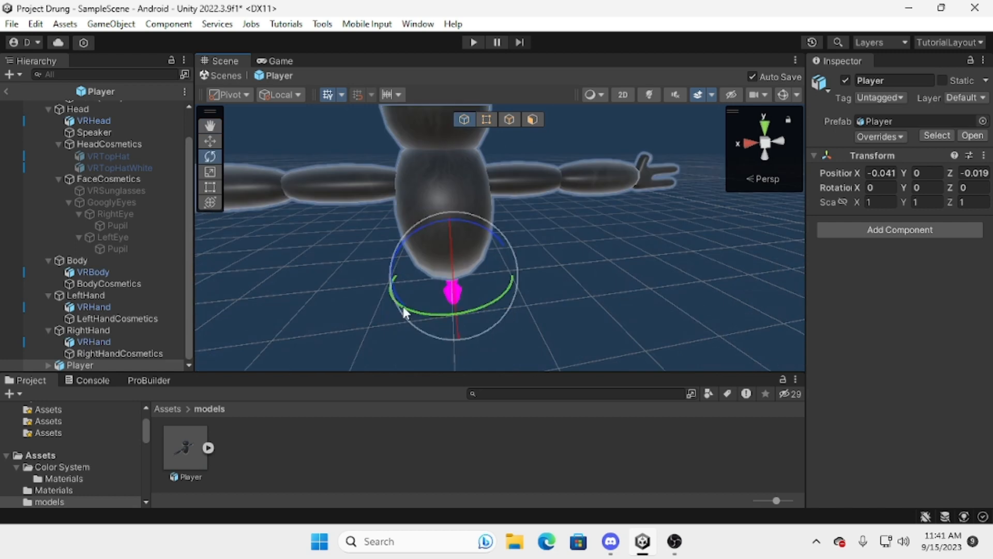
pyautogui.moveTo(403, 308); pyautogui.dragTo(537, 301)
pyautogui.hotkey('ctrl', 'z')
pyautogui.moveTo(450, 317); pyautogui.dragTo(863, 316)
# Scale the gorilla Player model down uniformly to about 0.196 on all axes
pyautogui.click(209, 172)
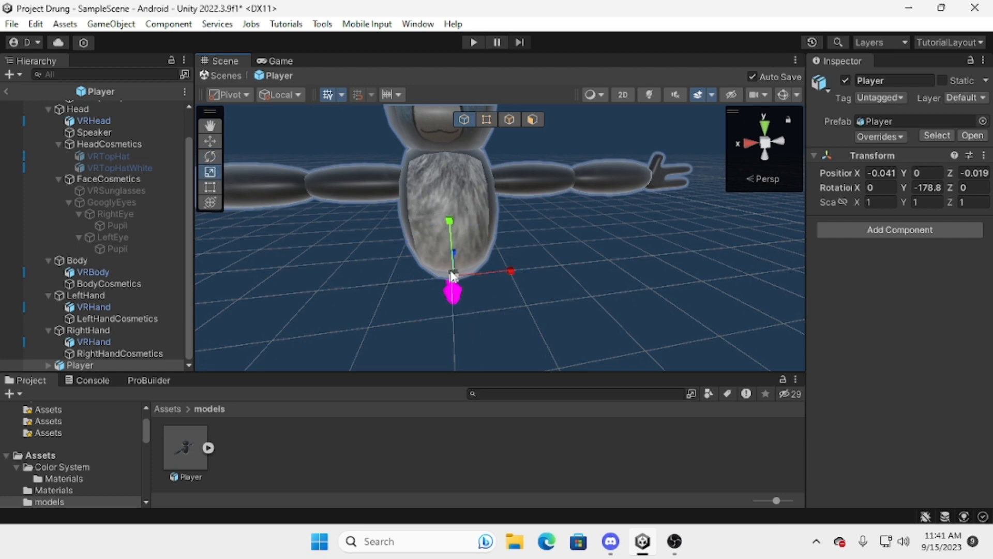
pyautogui.moveTo(453, 279); pyautogui.dragTo(340, 225, button='right')
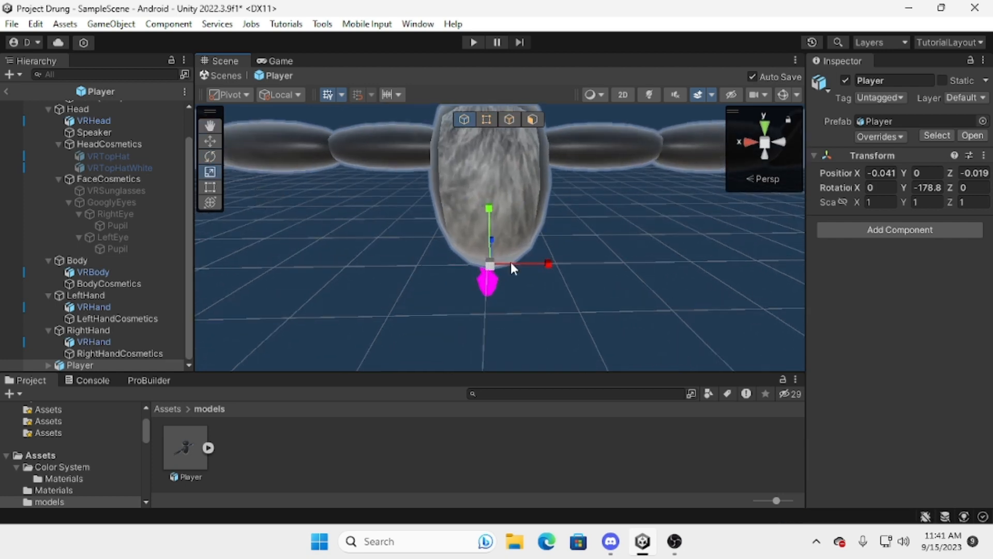
pyautogui.moveTo(479, 213); pyautogui.dragTo(396, 242, button='right')
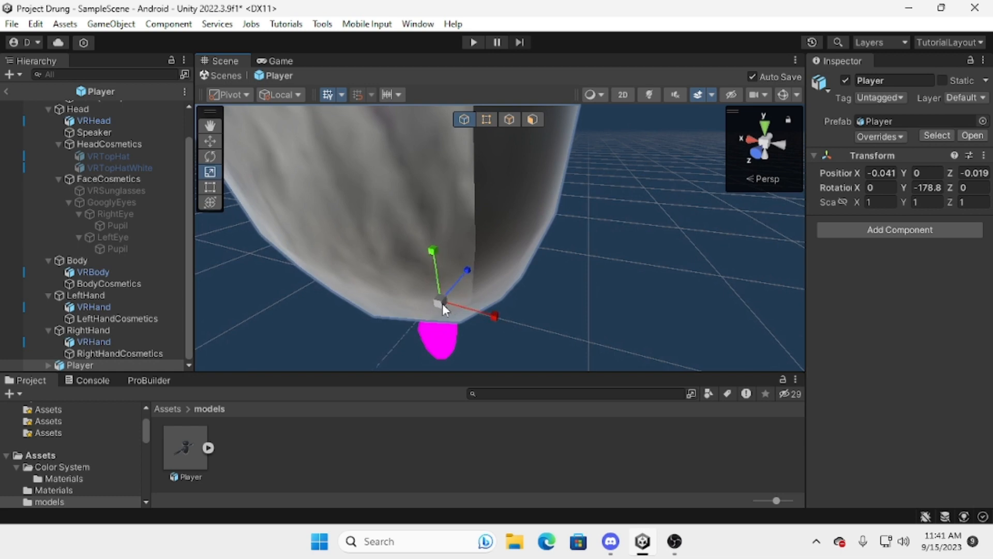
pyautogui.moveTo(442, 303); pyautogui.dragTo(362, 288)
pyautogui.moveTo(362, 288); pyautogui.dragTo(469, 304, button='right')
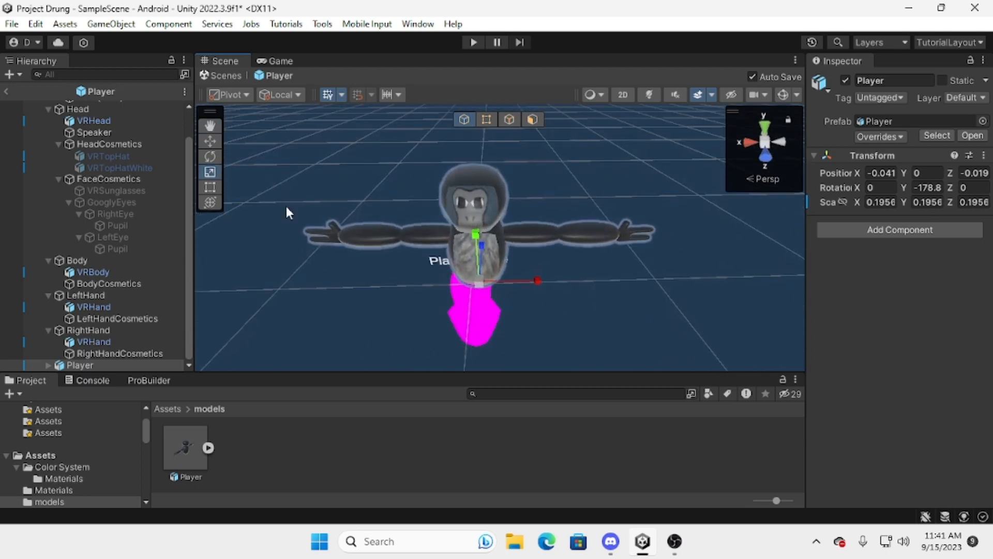
# Move the gorilla Player model down over the pink avatar, to about X 0.009, Y -0.529, Z -0.02
pyautogui.click(210, 140)
pyautogui.moveTo(373, 194); pyautogui.dragTo(449, 222, button='right')
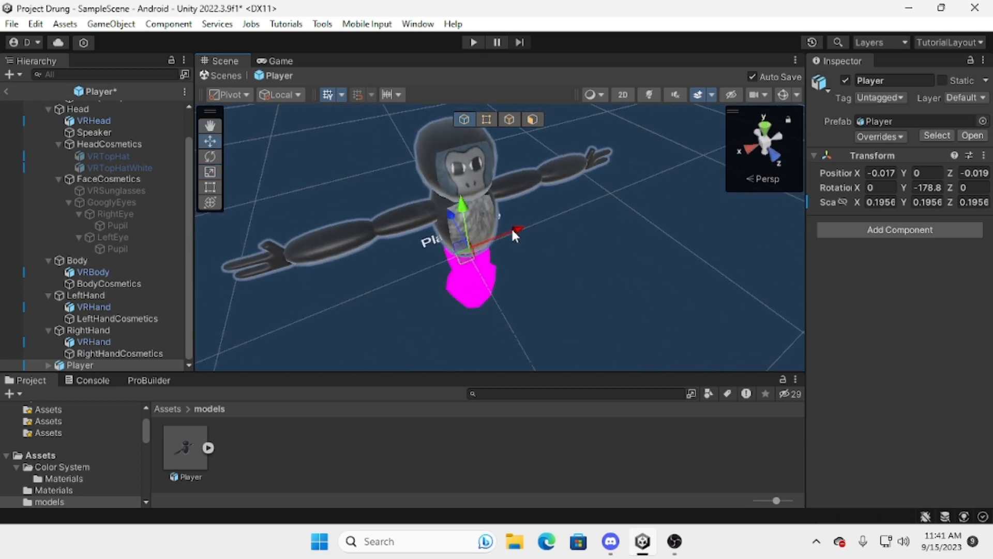
pyautogui.moveTo(464, 214); pyautogui.dragTo(461, 266)
pyautogui.moveTo(565, 249); pyautogui.dragTo(477, 276, button='right')
pyautogui.moveTo(525, 267); pyautogui.dragTo(520, 268)
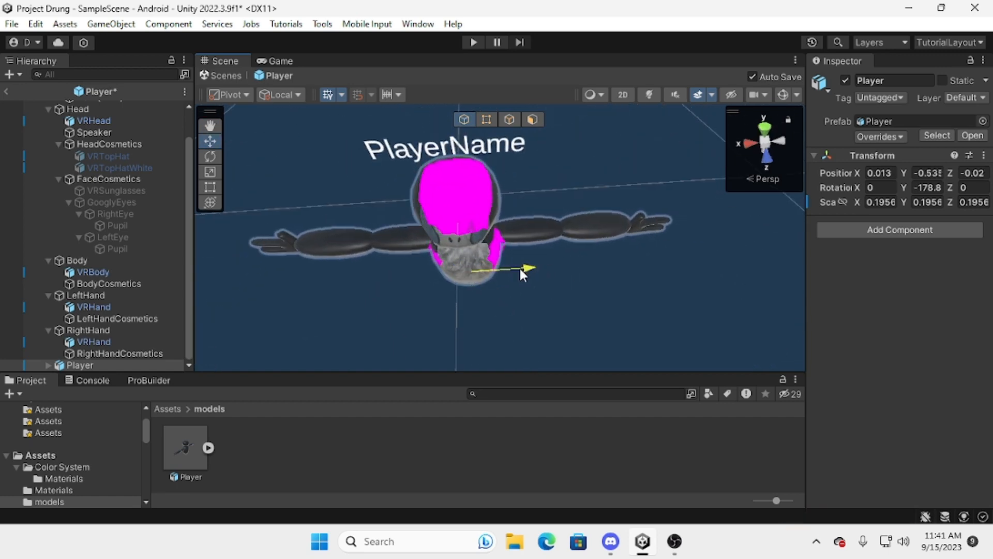
pyautogui.moveTo(467, 242); pyautogui.dragTo(467, 241)
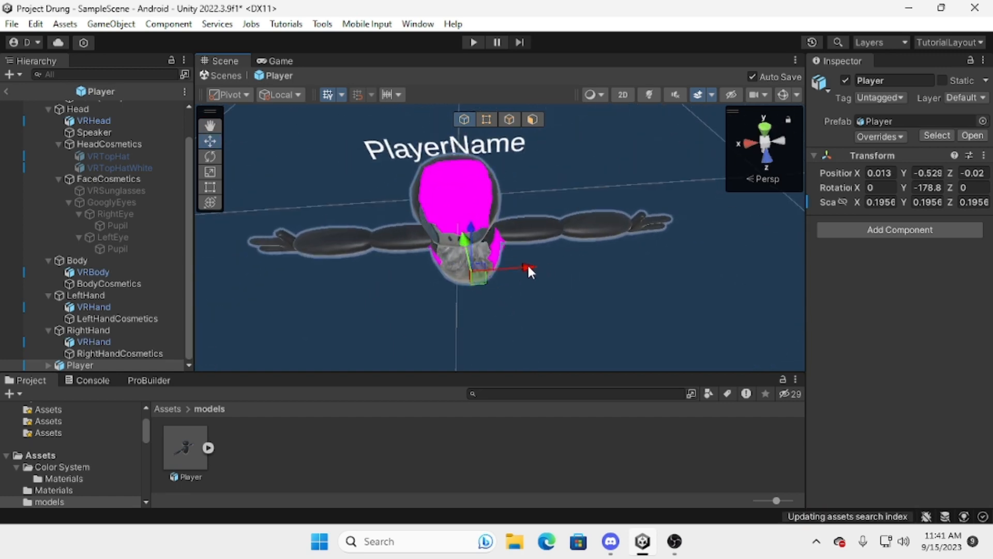
pyautogui.moveTo(526, 266); pyautogui.dragTo(526, 266)
pyautogui.moveTo(527, 266); pyautogui.dragTo(479, 219, button='right')
# Deactivate the pink VRHead object and turn off the mesh renderers of VRBody and both VRHand objects
pyautogui.click(479, 219)
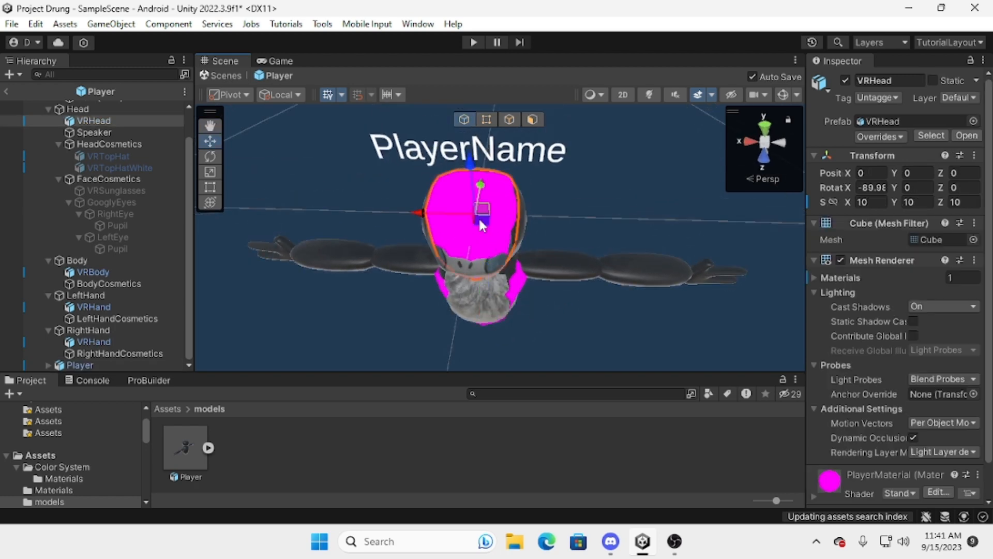
pyautogui.click(846, 80)
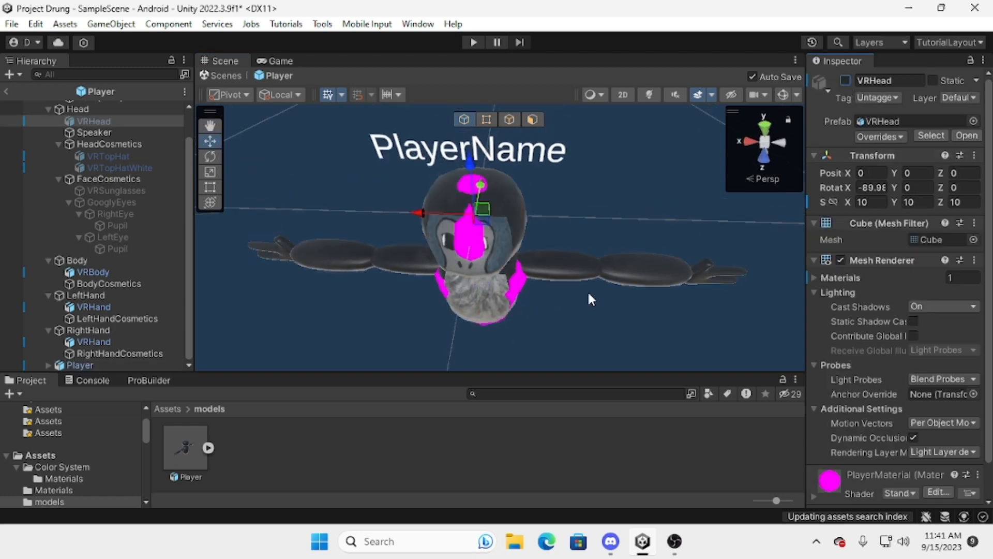
pyautogui.click(523, 285)
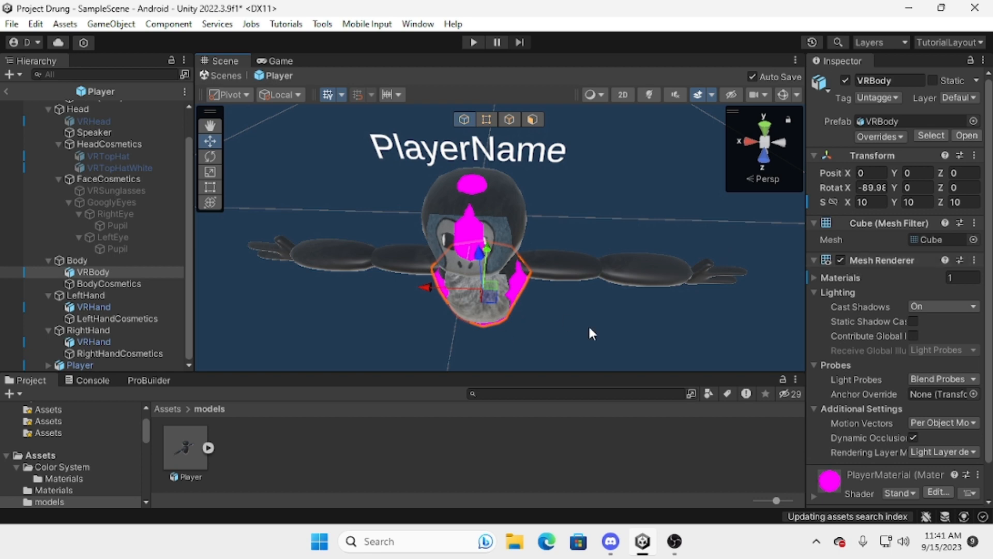
pyautogui.click(461, 232)
pyautogui.click(838, 260)
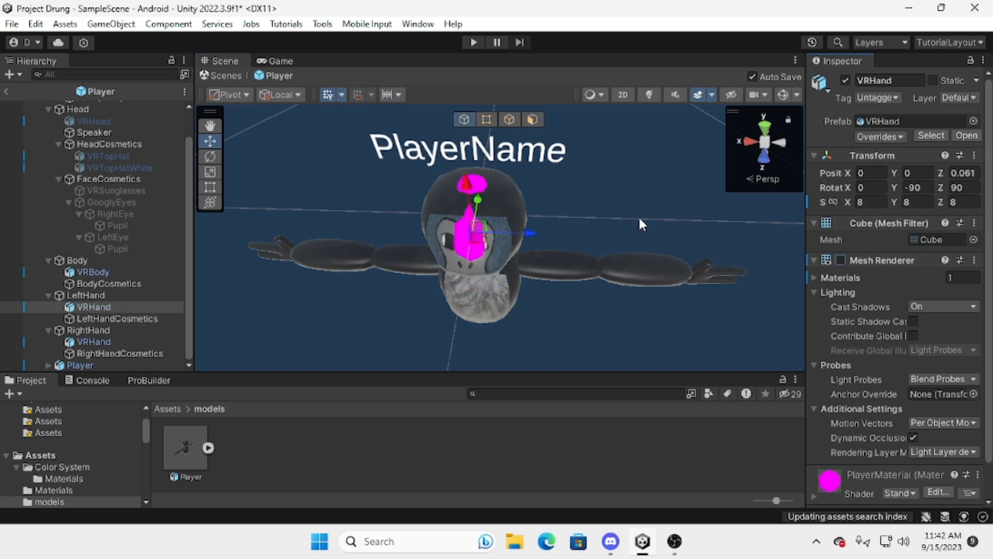
pyautogui.click(459, 237)
pyautogui.click(841, 260)
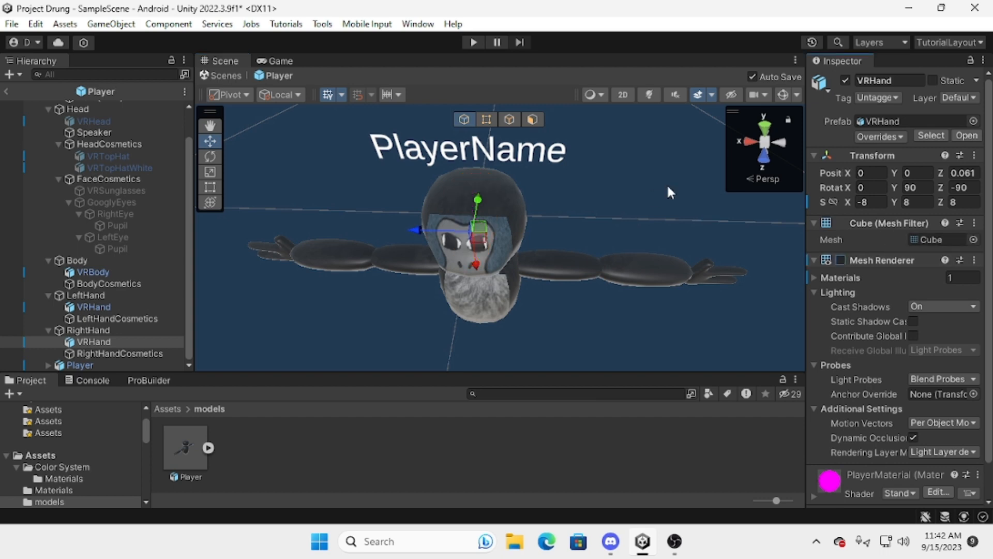
# Collapse the Body, LeftHand, RightHand and Head groups and the root Player object in the prefab hierarchy
pyautogui.click(668, 188)
pyautogui.click(48, 260)
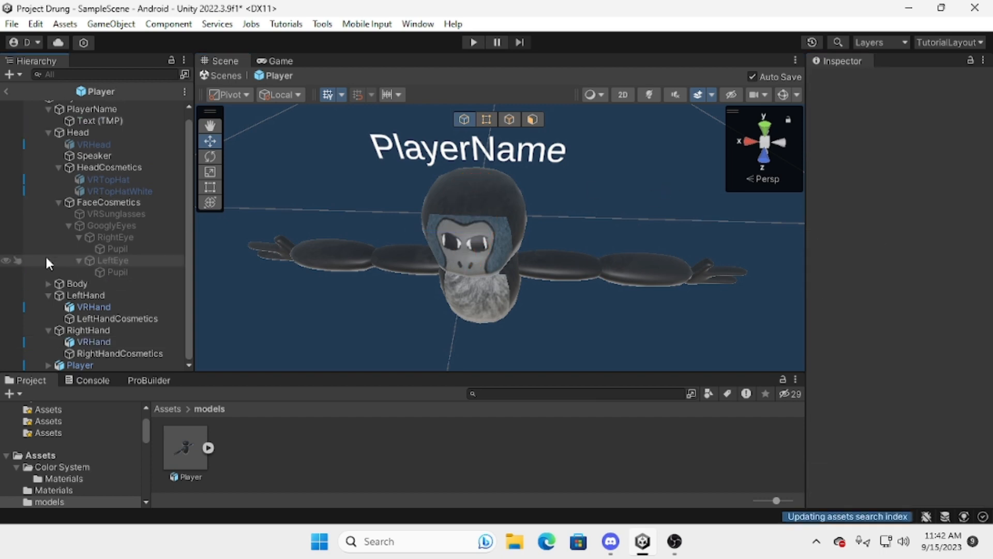
pyautogui.click(48, 294)
pyautogui.click(48, 316)
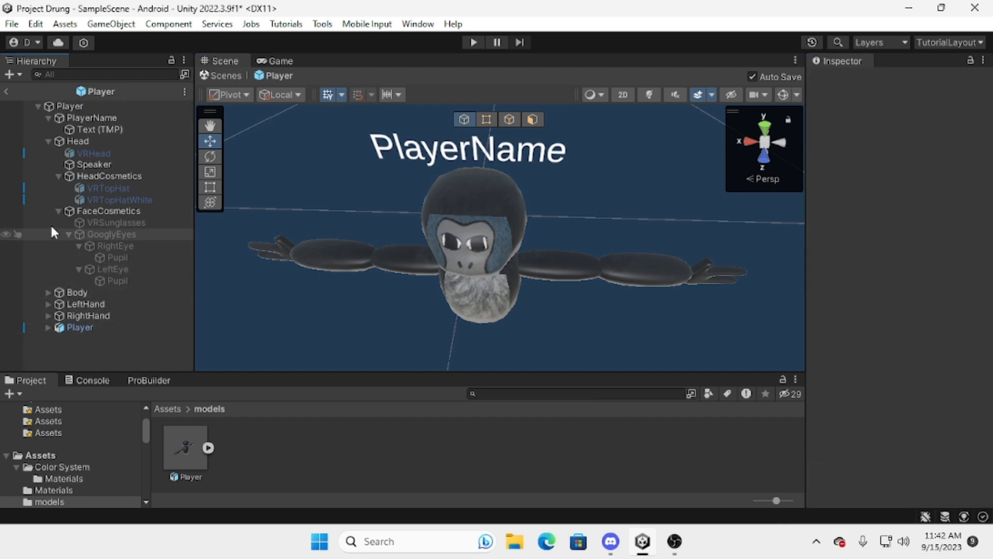
pyautogui.click(48, 142)
pyautogui.click(39, 106)
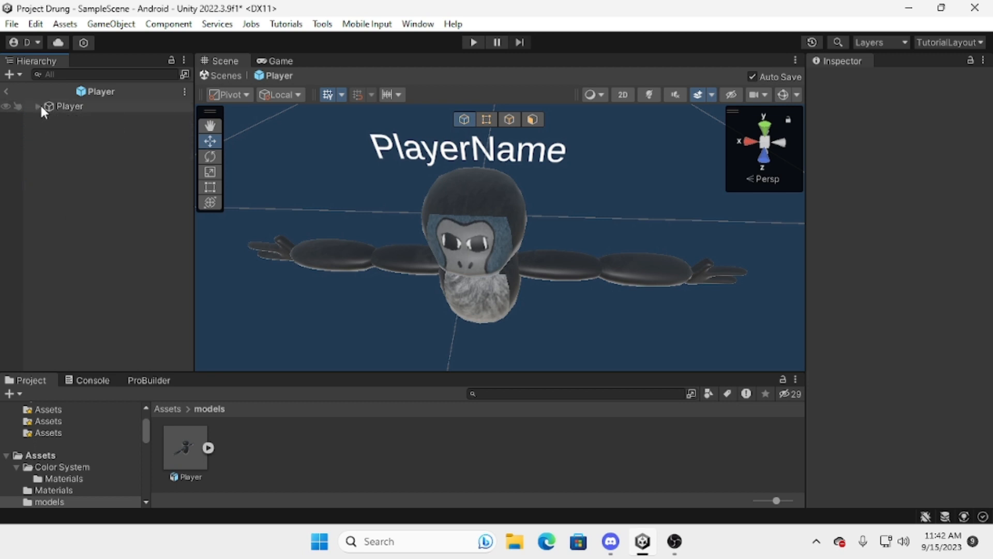
# Expand the root Player object and make PlayerName a child of the nested gorilla Player model
pyautogui.click(32, 106)
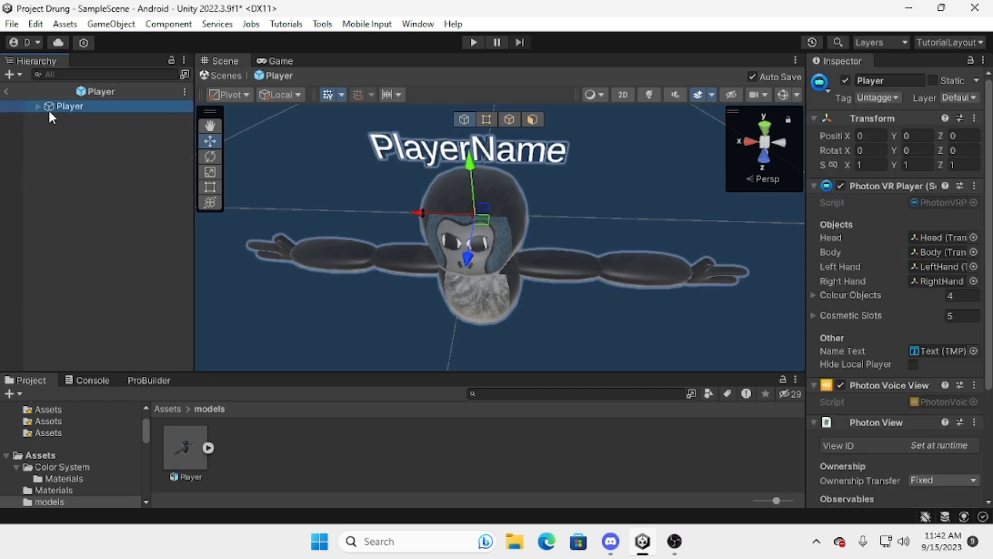
pyautogui.click(39, 106)
pyautogui.moveTo(87, 119); pyautogui.dragTo(71, 184)
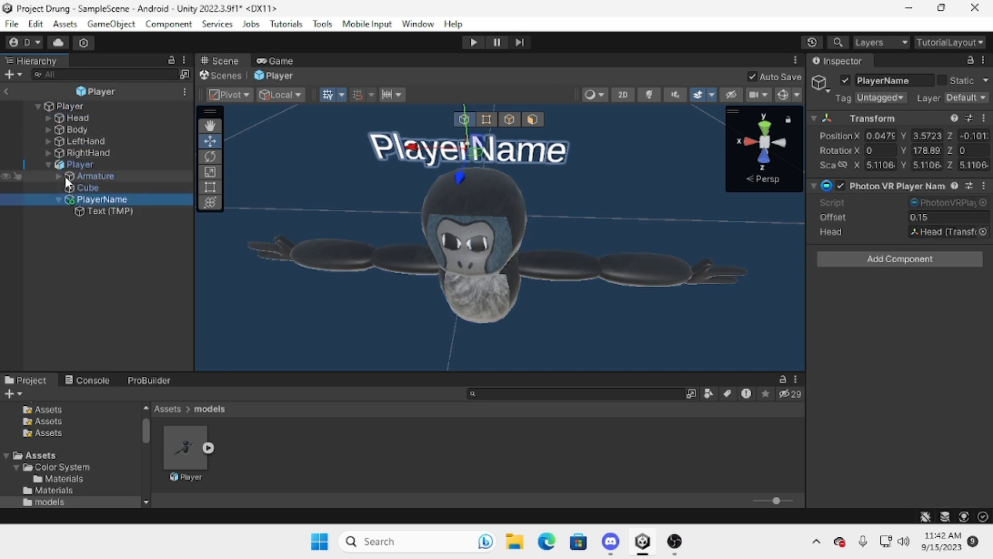
pyautogui.click(48, 163)
# Select the gorilla Player model and fine-tune its sideways position at about X 0.009, then deselect it
pyautogui.click(445, 236)
pyautogui.scroll(-3, 446, 235)
pyautogui.moveTo(446, 233); pyautogui.dragTo(456, 169, button='right')
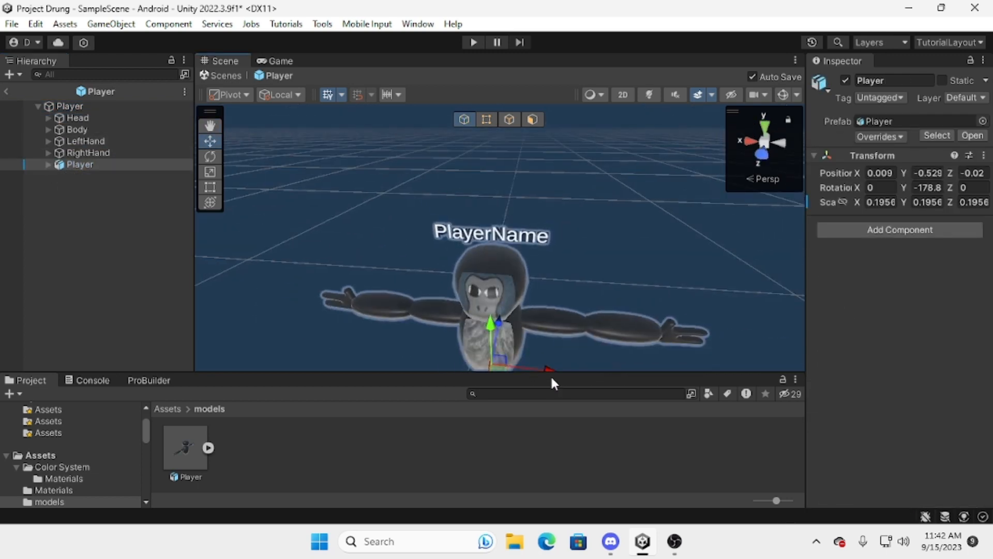
pyautogui.moveTo(483, 290); pyautogui.dragTo(490, 314, button='right')
pyautogui.moveTo(538, 330); pyautogui.dragTo(539, 328)
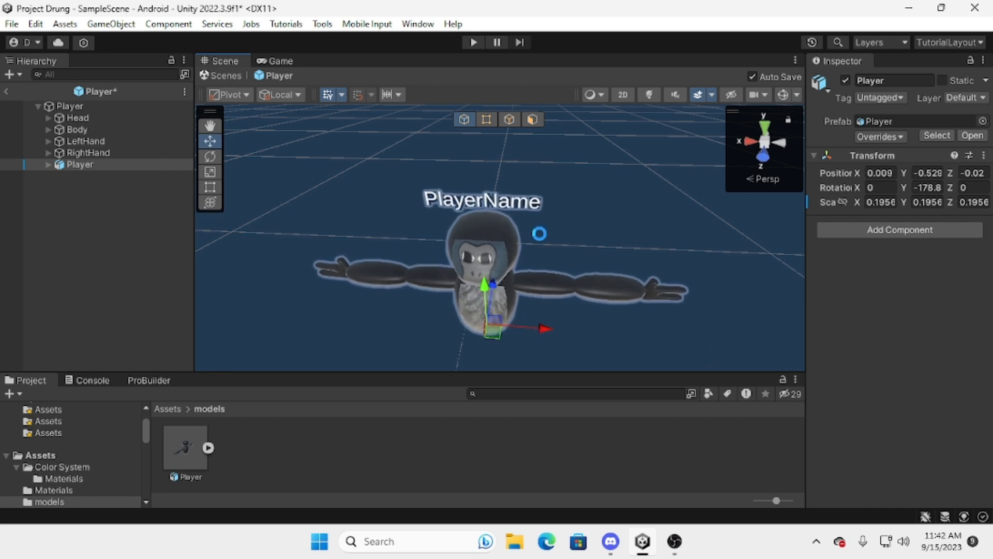
pyautogui.click(567, 229)
# Open the project's root Assets folder and go to its loose C# scripts
pyautogui.click(60, 455)
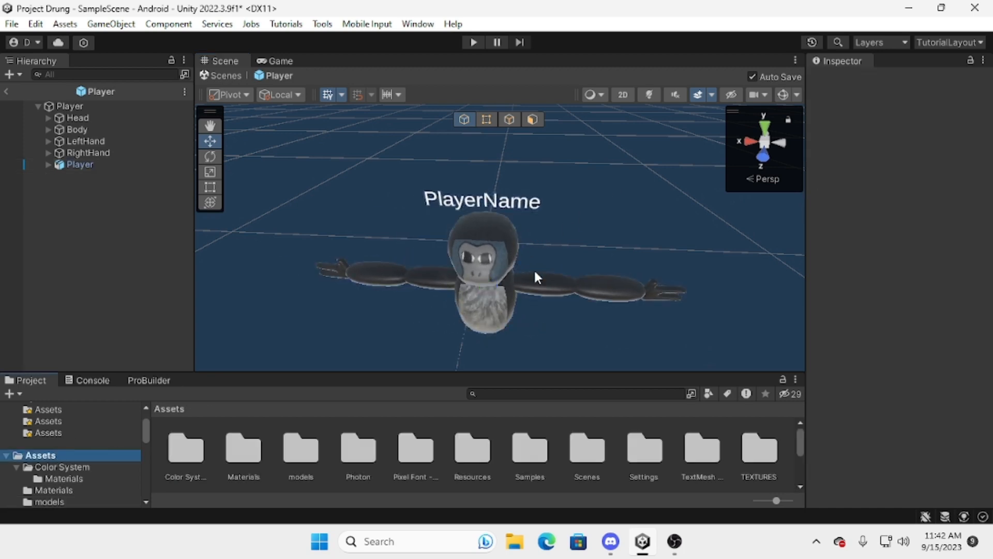
pyautogui.scroll(-5, 376, 434)
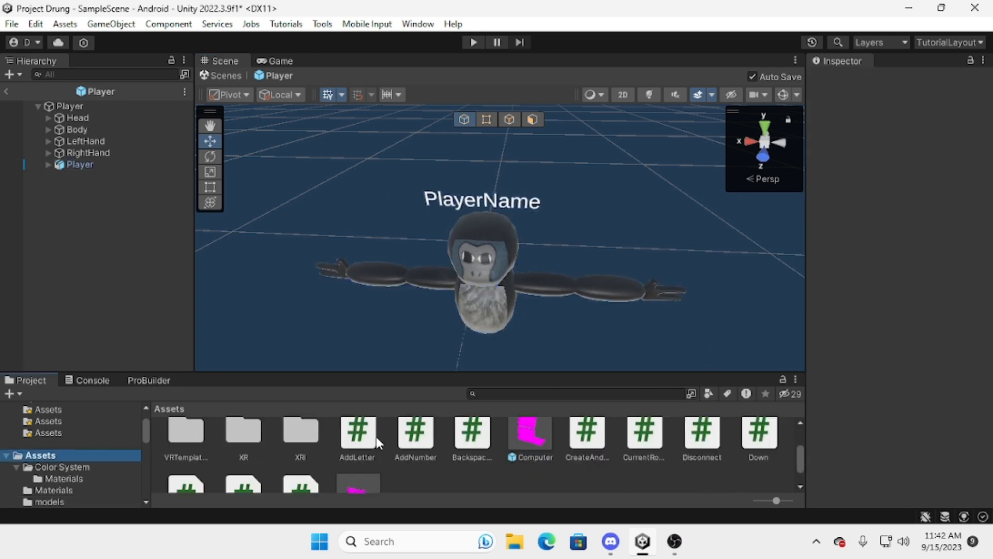
pyautogui.click(364, 443)
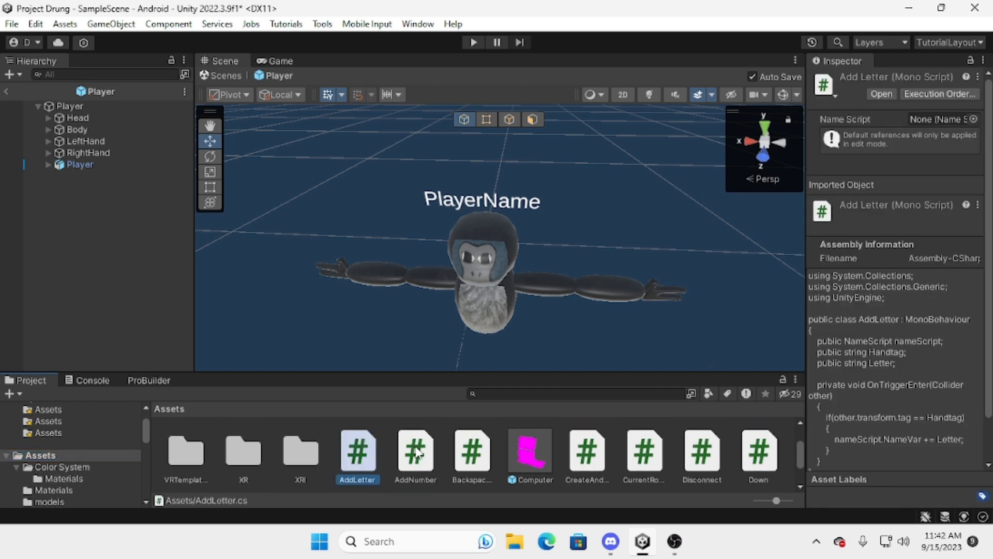
pyautogui.keyDown('ctrl'); pyautogui.click(416, 453); pyautogui.keyUp('ctrl')
pyautogui.keyDown('ctrl'); pyautogui.click(473, 456); pyautogui.keyUp('ctrl')
pyautogui.keyDown('ctrl'); pyautogui.click(595, 462); pyautogui.keyUp('ctrl')
pyautogui.keyDown('ctrl'); pyautogui.click(533, 444); pyautogui.keyUp('ctrl')
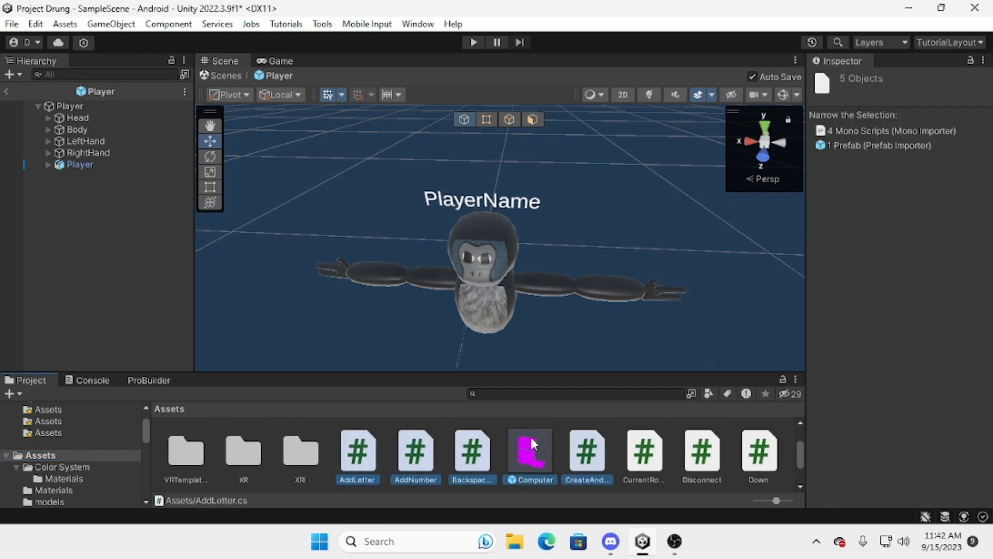
pyautogui.keyDown('ctrl'); pyautogui.click(539, 464); pyautogui.keyUp('ctrl')
pyautogui.keyDown('ctrl'); pyautogui.click(586, 474); pyautogui.keyUp('ctrl')
pyautogui.keyDown('ctrl'); pyautogui.click(644, 452); pyautogui.keyUp('ctrl')
pyautogui.keyDown('ctrl'); pyautogui.click(702, 453); pyautogui.keyUp('ctrl')
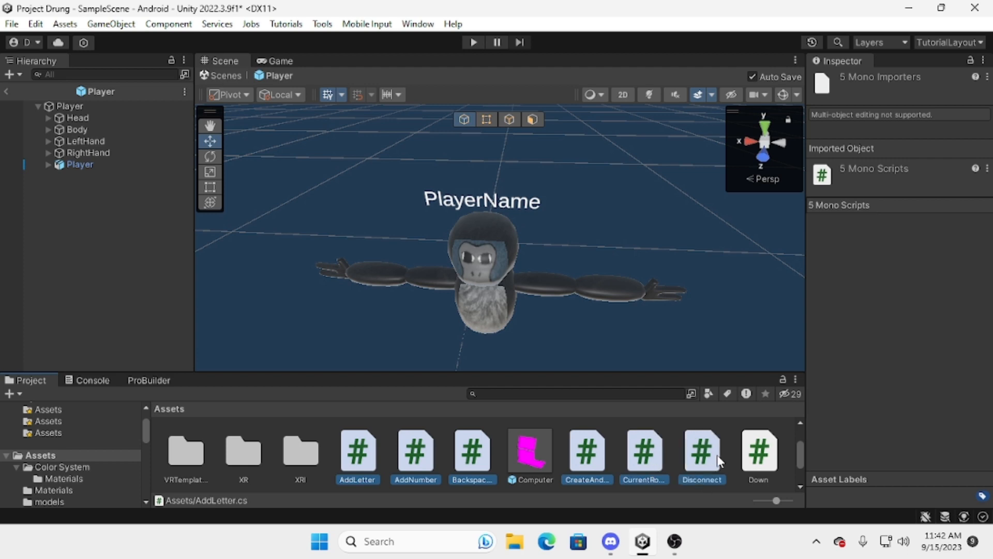
# Select all loose C# scripts in the root Assets folder, leaving out the Computer and PrivCompu... prefabs
pyautogui.click(759, 452)
pyautogui.scroll(-2, 275, 445)
pyautogui.scroll(1, 228, 477)
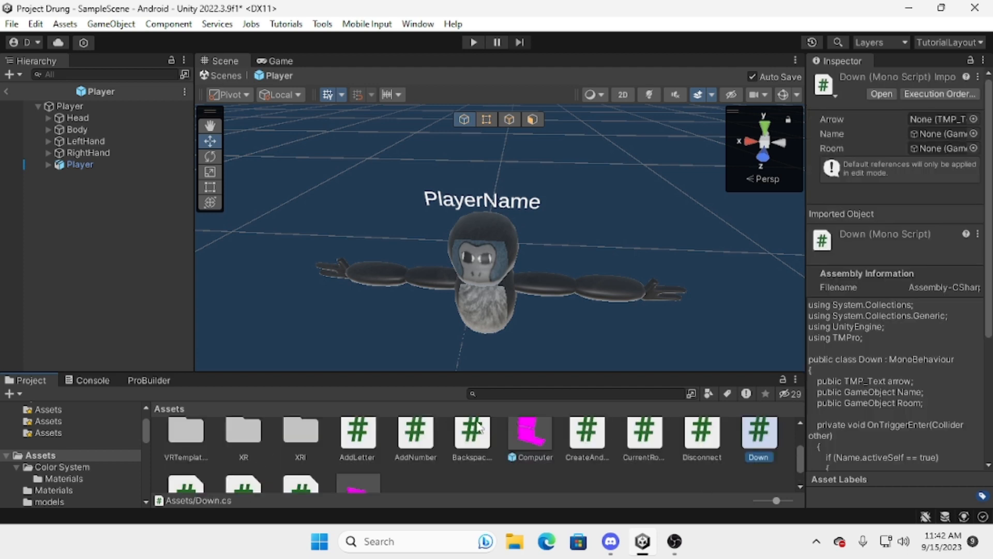
pyautogui.keyDown('ctrl'); pyautogui.click(361, 446); pyautogui.keyUp('ctrl')
pyautogui.keyDown('ctrl'); pyautogui.click(416, 450); pyautogui.keyUp('ctrl')
pyautogui.keyDown('ctrl'); pyautogui.click(472, 450); pyautogui.keyUp('ctrl')
pyautogui.keyDown('ctrl'); pyautogui.click(587, 452); pyautogui.keyUp('ctrl')
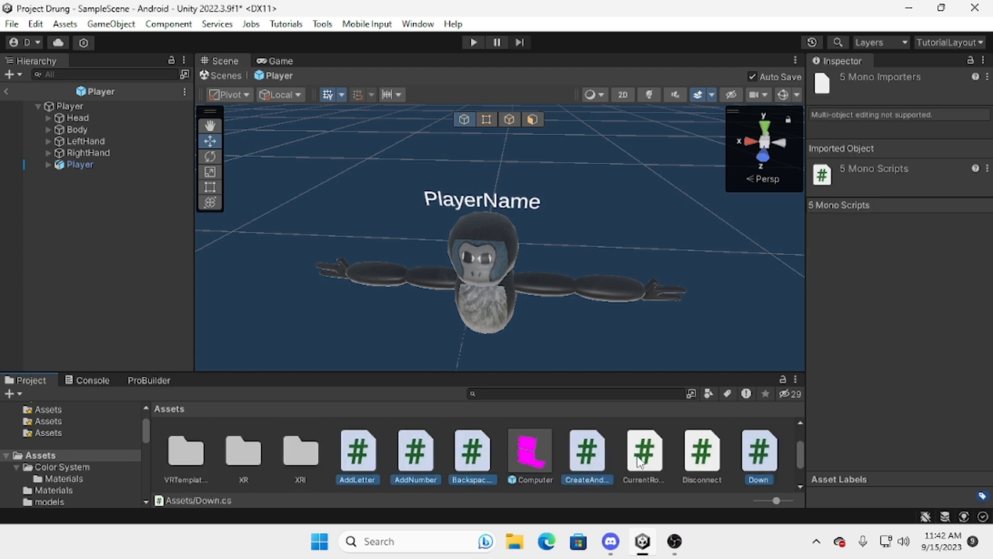
pyautogui.keyDown('ctrl'); pyautogui.click(644, 452); pyautogui.keyUp('ctrl')
pyautogui.keyDown('ctrl'); pyautogui.click(713, 462); pyautogui.keyUp('ctrl')
pyautogui.scroll(-1, 260, 459)
pyautogui.keyDown('ctrl'); pyautogui.click(186, 453); pyautogui.keyUp('ctrl')
pyautogui.keyDown('ctrl'); pyautogui.click(243, 452); pyautogui.keyUp('ctrl')
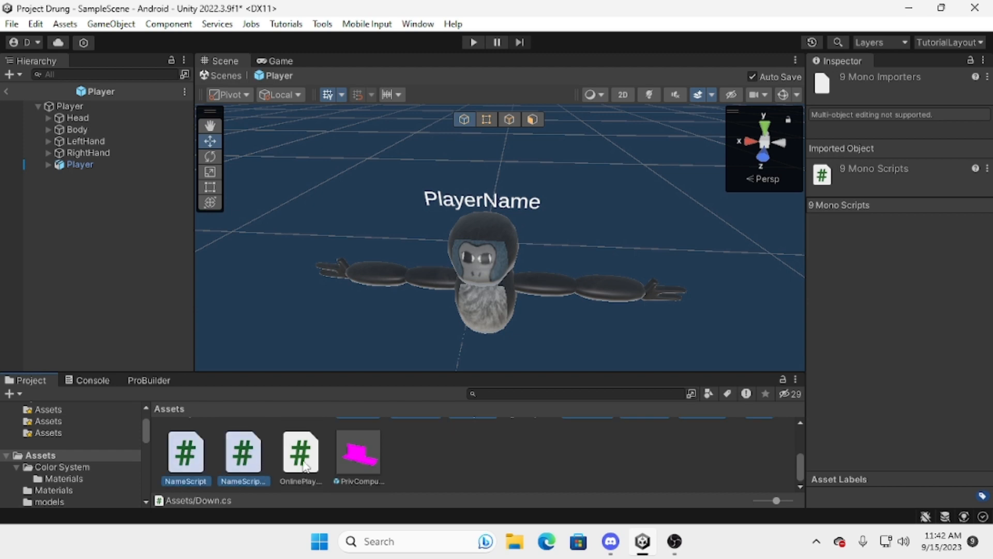
pyautogui.keyDown('ctrl'); pyautogui.click(307, 461); pyautogui.keyUp('ctrl')
pyautogui.scroll(2, 312, 463)
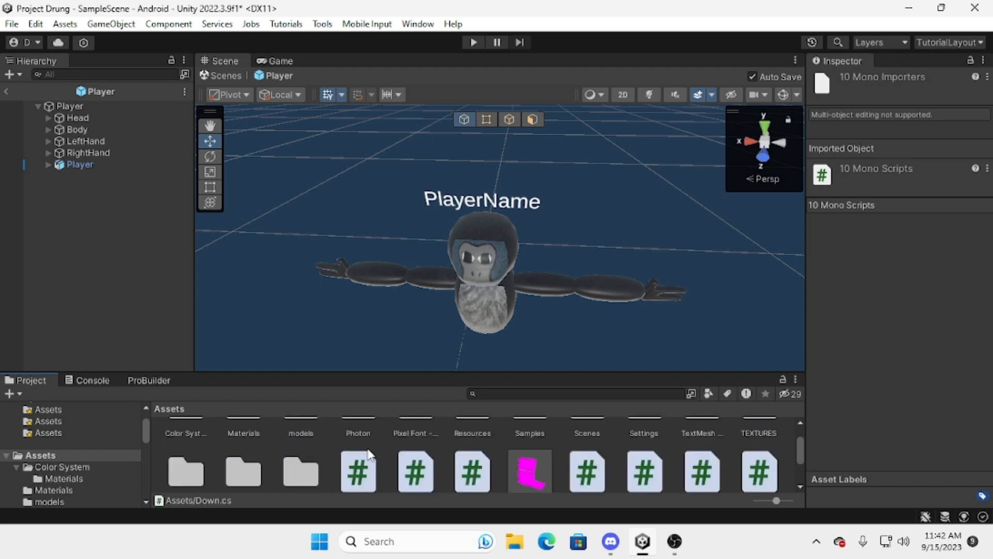
# Try to carry the selected scripts to one of the existing folders in Assets
pyautogui.moveTo(371, 481); pyautogui.dragTo(605, 438)
pyautogui.moveTo(503, 421); pyautogui.dragTo(524, 433)
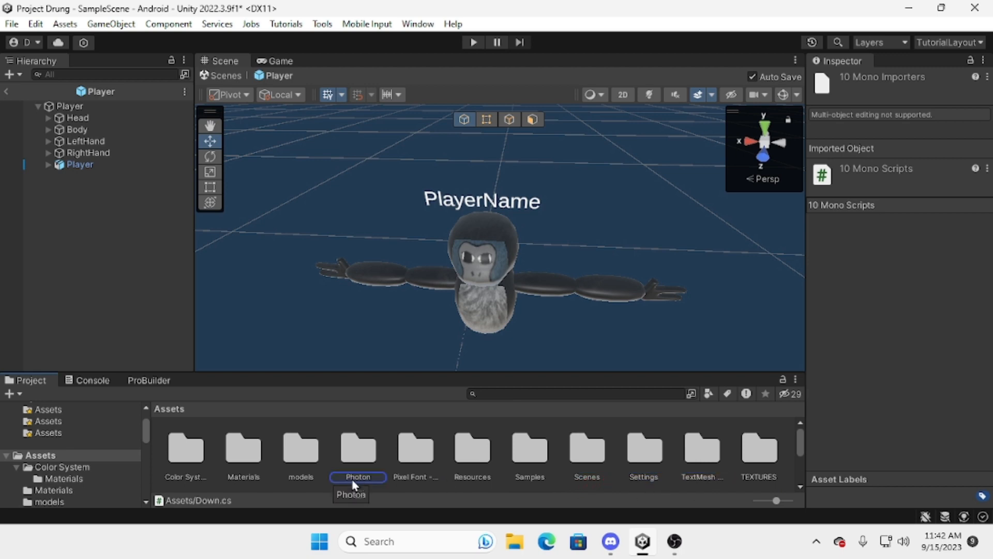
pyautogui.moveTo(355, 485); pyautogui.dragTo(434, 467)
pyautogui.moveTo(253, 459); pyautogui.dragTo(552, 466)
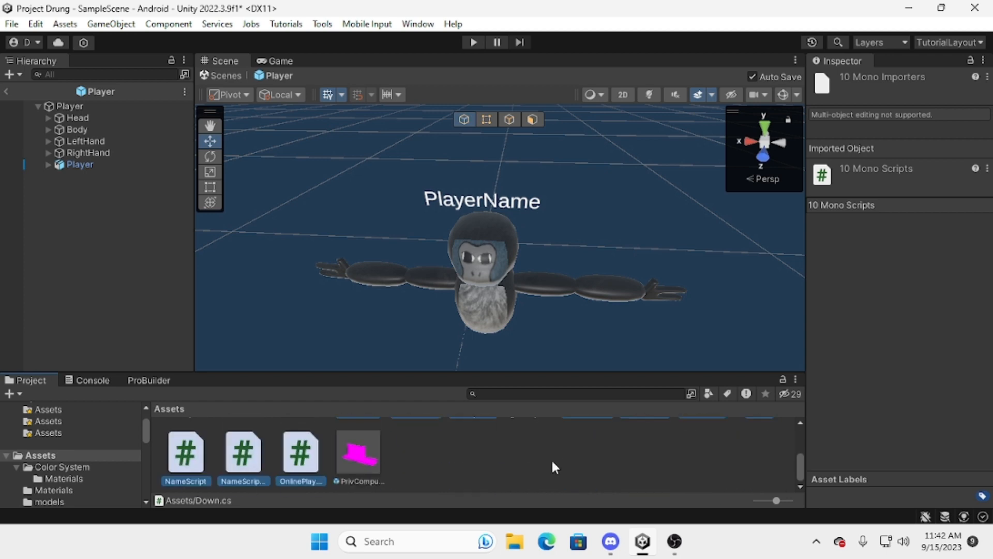
# Create a new folder named scripts in the root Assets folder
pyautogui.rightClick(497, 464)
pyautogui.moveTo(555, 51)
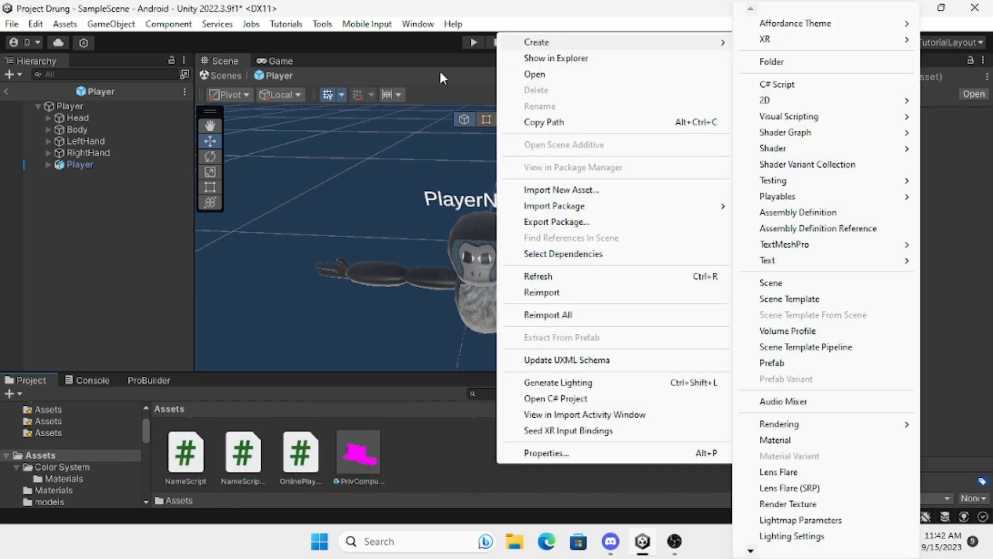
pyautogui.click(764, 60)
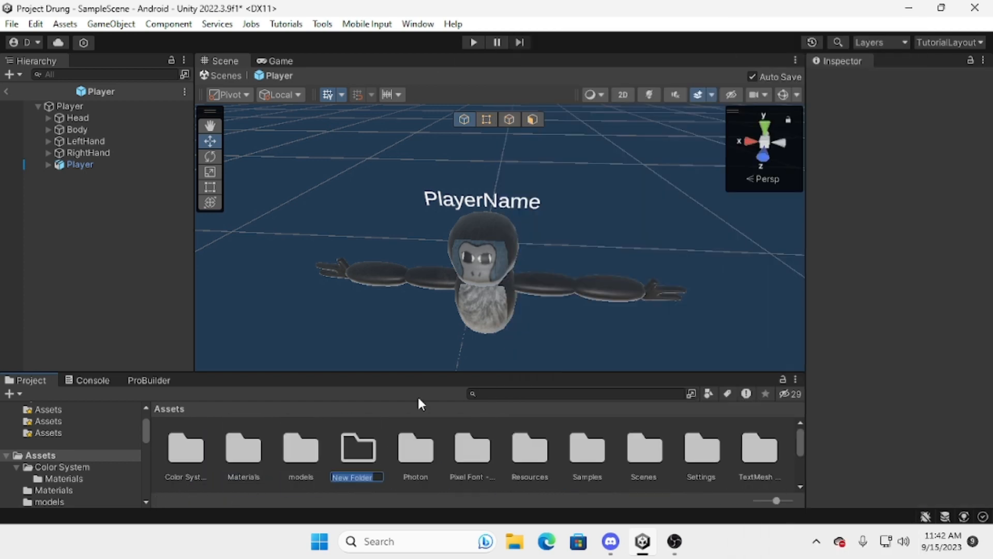
pyautogui.write('scripts')
pyautogui.press('Return')
# Move all loose C# scripts, from AddLetter through OnlinePlay..., into the scripts folder, leaving the two computer prefabs in Assets
pyautogui.scroll(-5, 439, 436)
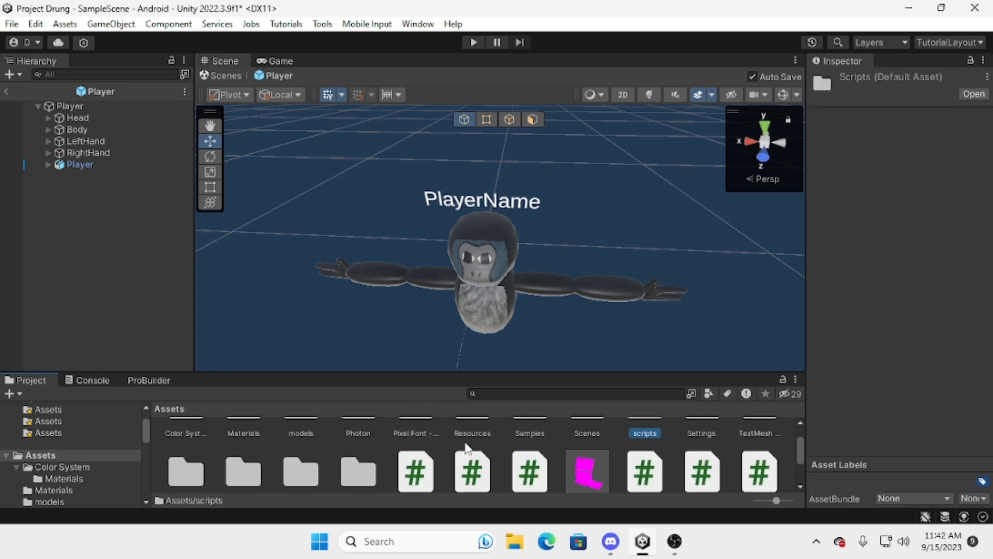
pyautogui.click(415, 450)
pyautogui.keyDown('ctrl'); pyautogui.click(472, 450); pyautogui.keyUp('ctrl')
pyautogui.keyDown('ctrl'); pyautogui.click(529, 450); pyautogui.keyUp('ctrl')
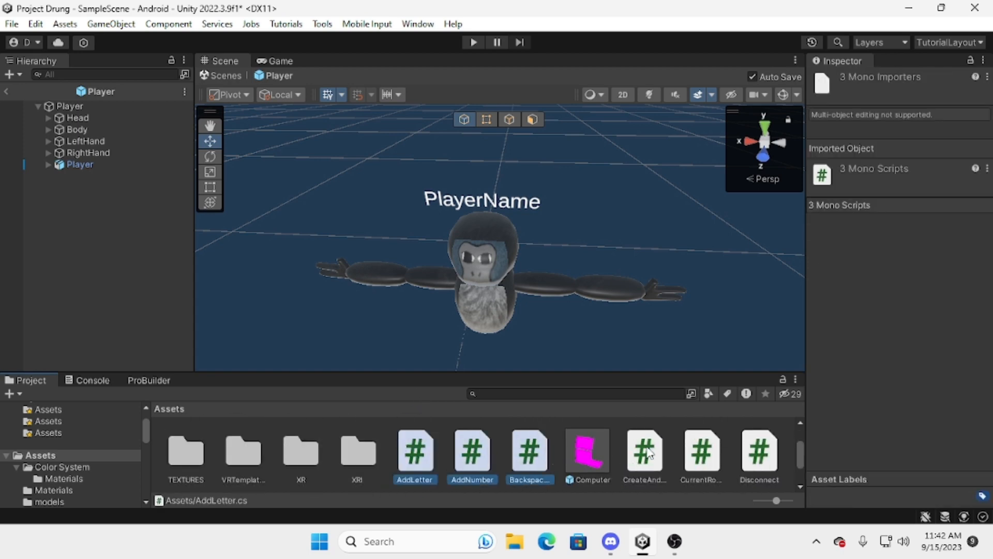
pyautogui.keyDown('ctrl'); pyautogui.click(644, 450); pyautogui.keyUp('ctrl')
pyautogui.keyDown('ctrl'); pyautogui.click(702, 450); pyautogui.keyUp('ctrl')
pyautogui.keyDown('ctrl'); pyautogui.click(759, 451); pyautogui.keyUp('ctrl')
pyautogui.scroll(-1, 247, 441)
pyautogui.scroll(-1, 247, 441)
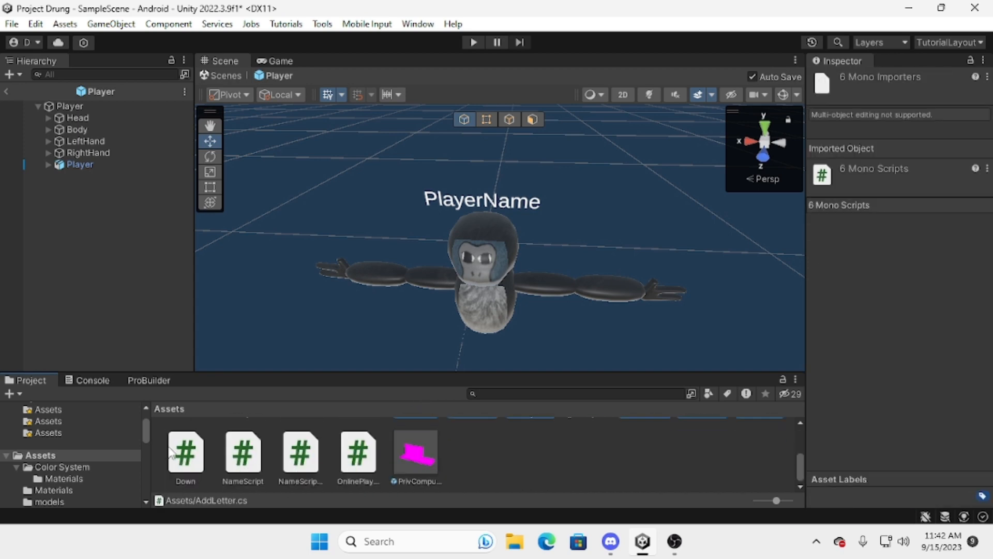
pyautogui.keyDown('ctrl'); pyautogui.click(186, 454); pyautogui.keyUp('ctrl')
pyautogui.keyDown('ctrl'); pyautogui.click(243, 454); pyautogui.keyUp('ctrl')
pyautogui.keyDown('ctrl'); pyautogui.click(301, 454); pyautogui.keyUp('ctrl')
pyautogui.keyDown('ctrl'); pyautogui.click(359, 454); pyautogui.keyUp('ctrl')
pyautogui.scroll(2, 603, 472)
pyautogui.moveTo(384, 462); pyautogui.dragTo(644, 448)
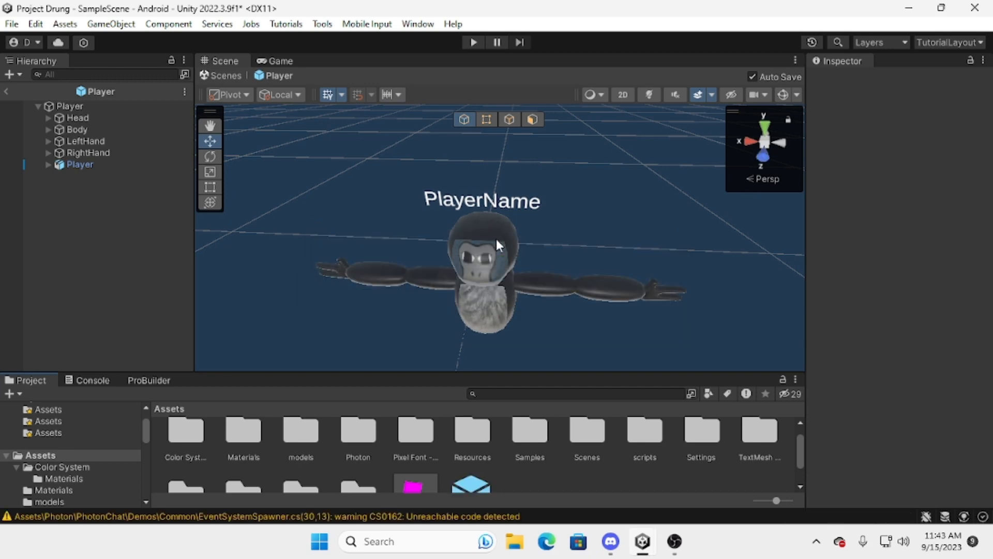
# Clear the console's messages and return to the root Assets folder listing
pyautogui.click(88, 380)
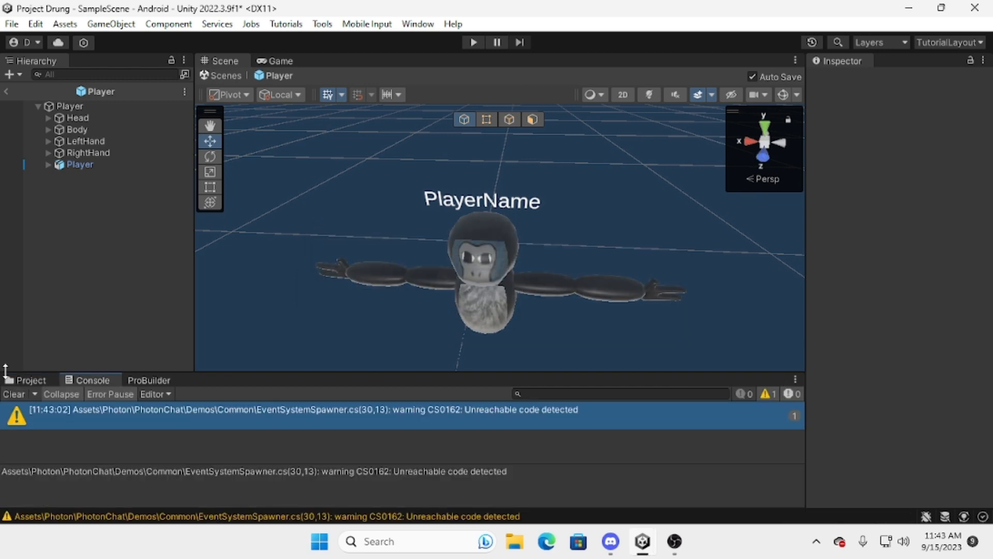
pyautogui.click(9, 394)
pyautogui.click(26, 380)
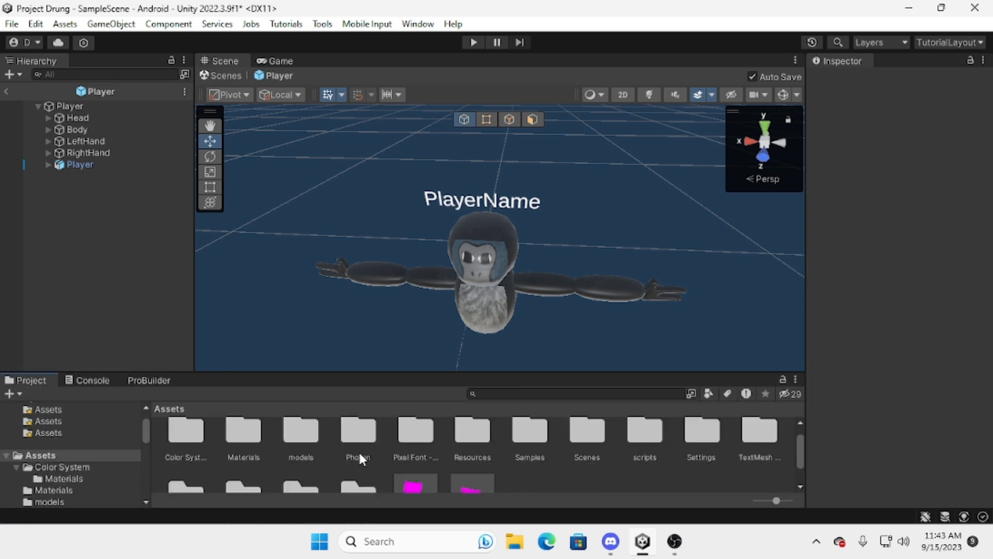
pyautogui.scroll(1, 362, 457)
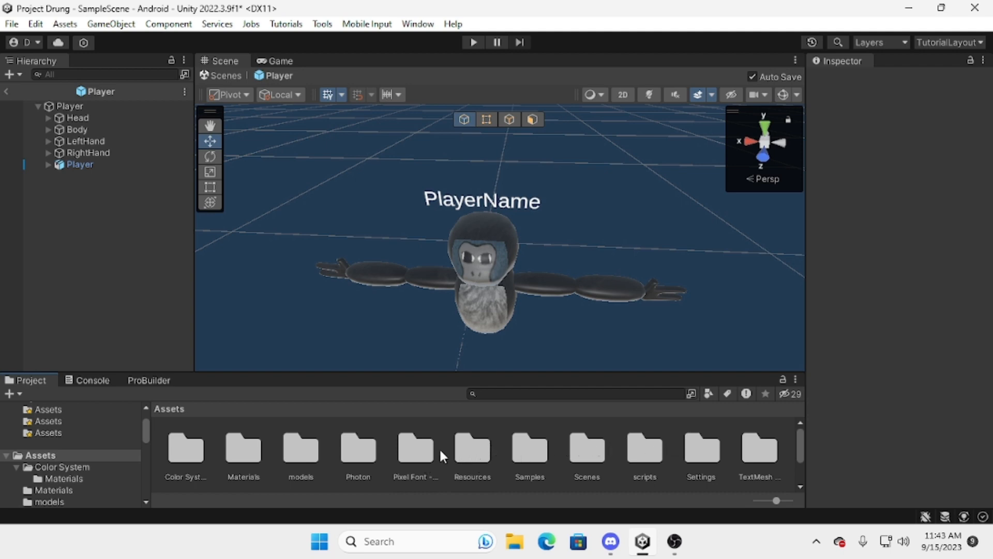
# Import the FastIKFabric C# script from Downloads into the scripts folder
pyautogui.doubleClick(642, 451)
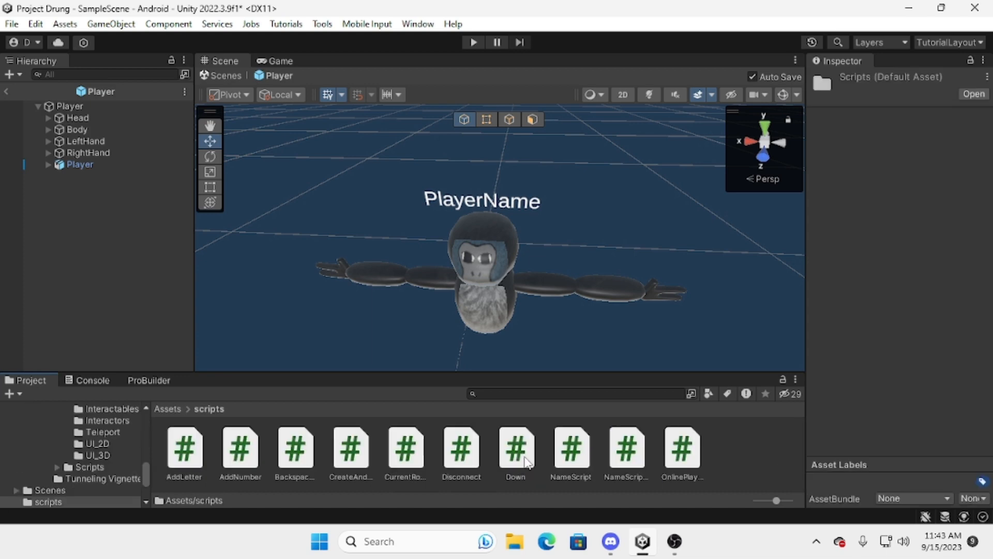
pyautogui.rightClick(718, 453)
pyautogui.click(783, 178)
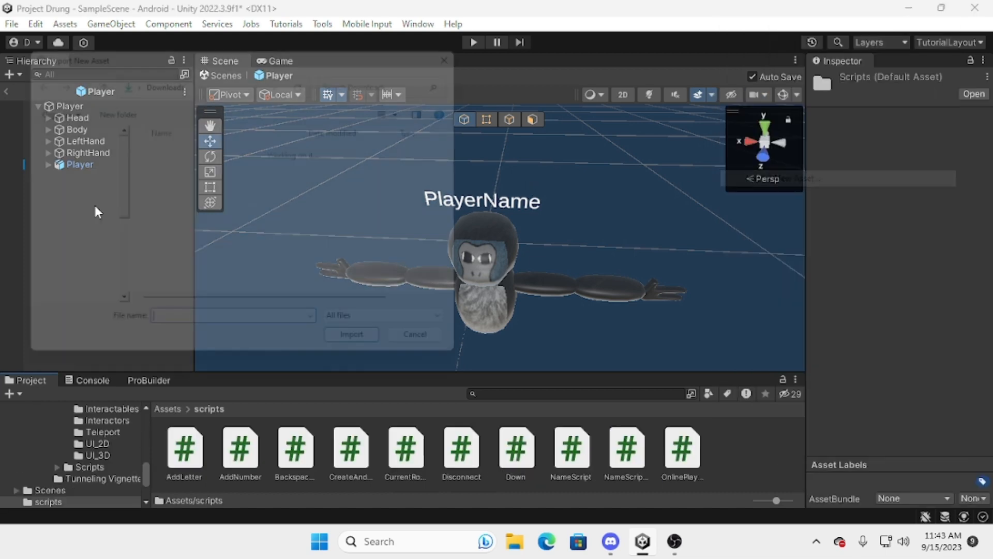
pyautogui.click(400, 70)
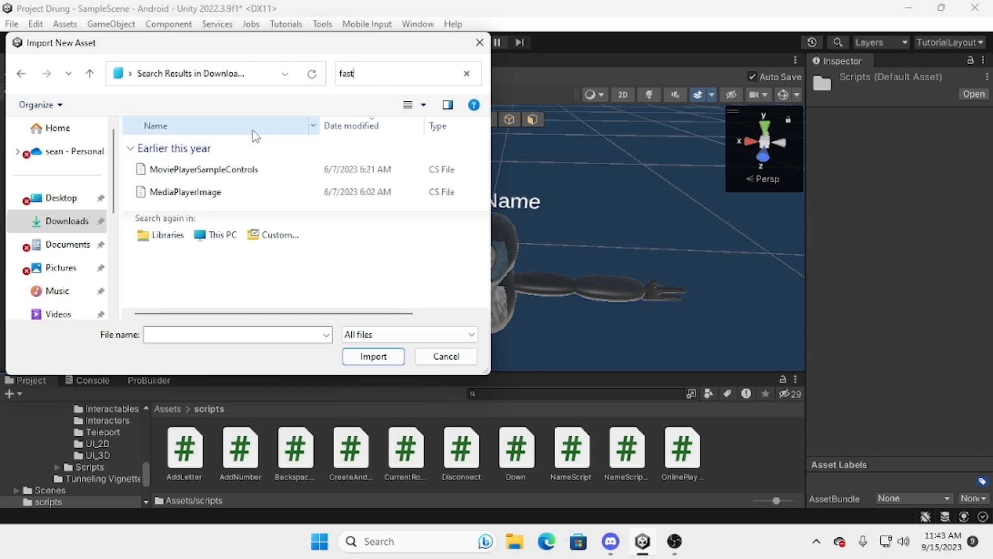
pyautogui.press('BackSpace')
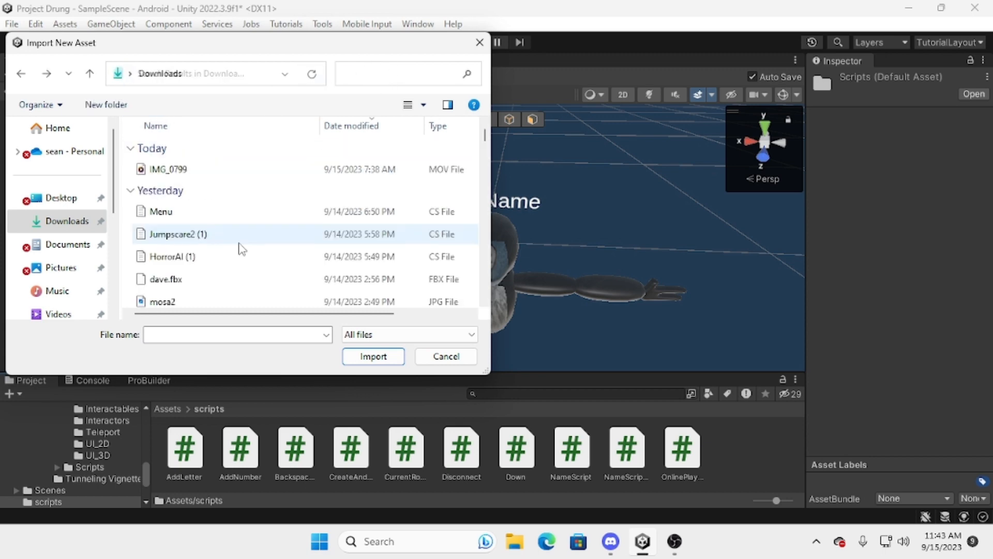
pyautogui.scroll(-3, 246, 277)
pyautogui.scroll(-5, 252, 288)
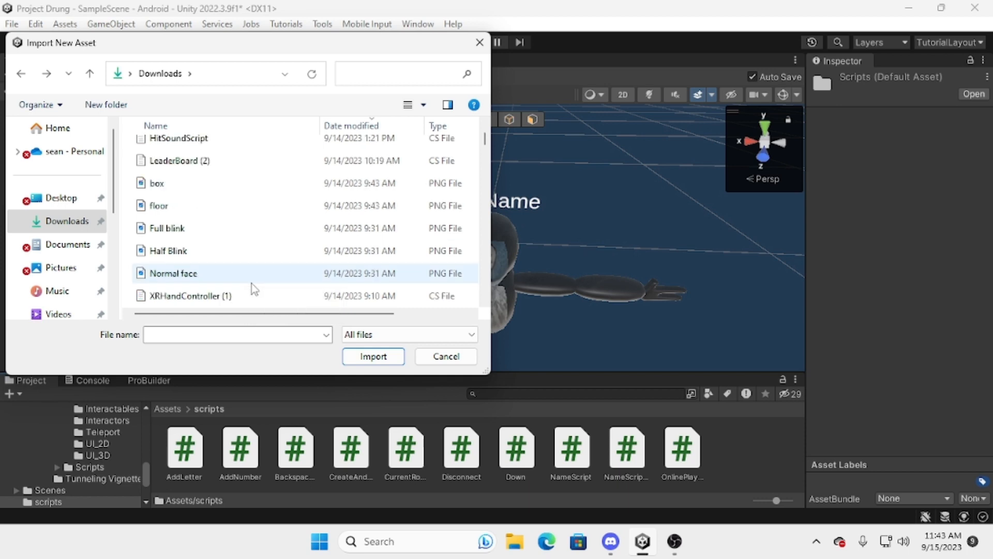
pyautogui.scroll(-2, 251, 281)
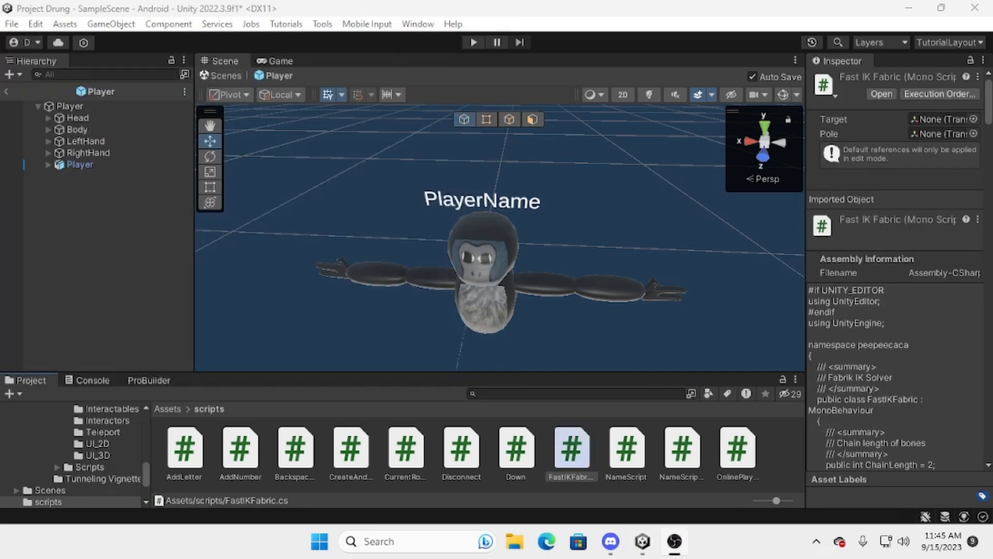
# Expand the gorilla's armature through L.shoulder, Bone.002 and Bone.003, then select the L.hand bone and frame it
pyautogui.moveTo(594, 318); pyautogui.dragTo(558, 323, button='right')
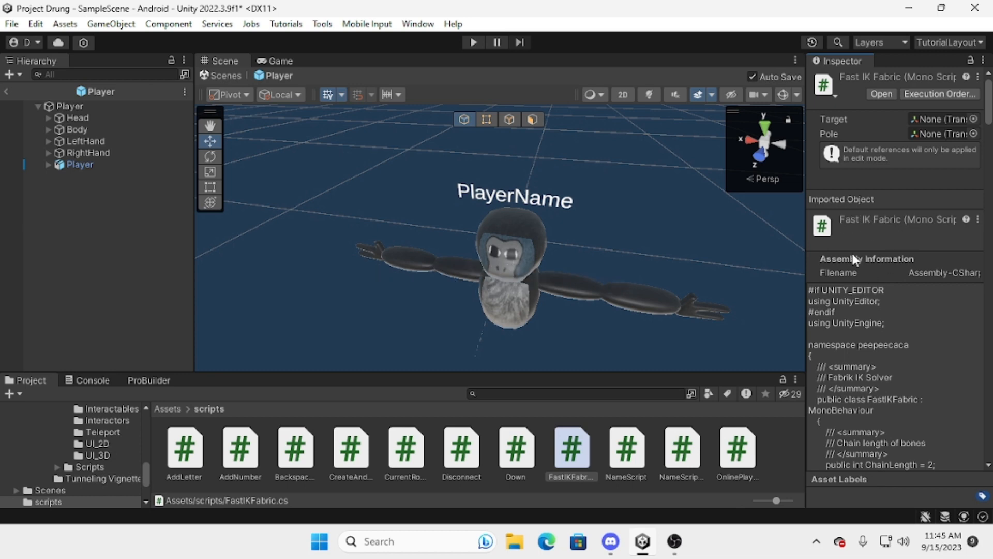
pyautogui.click(48, 164)
pyautogui.click(58, 199)
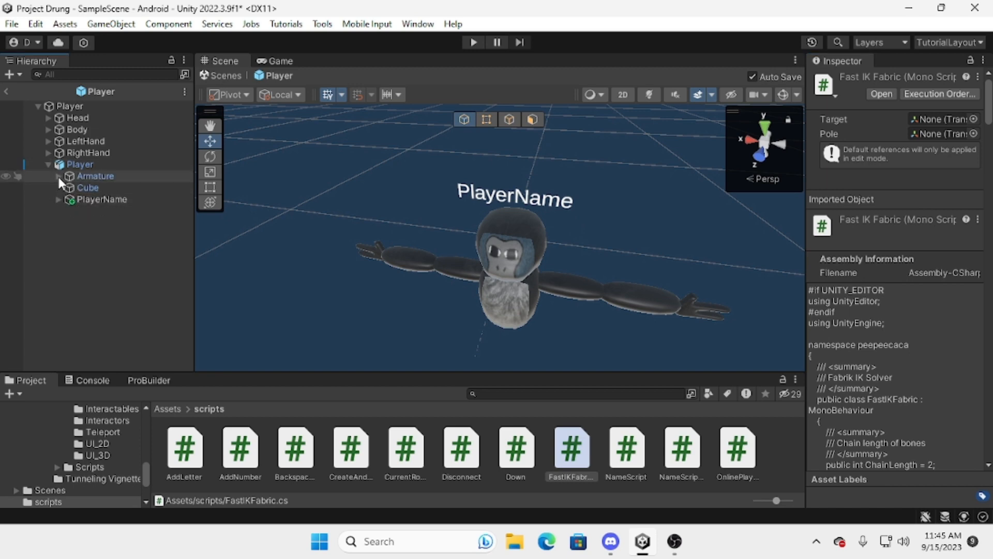
pyautogui.click(58, 176)
pyautogui.click(69, 187)
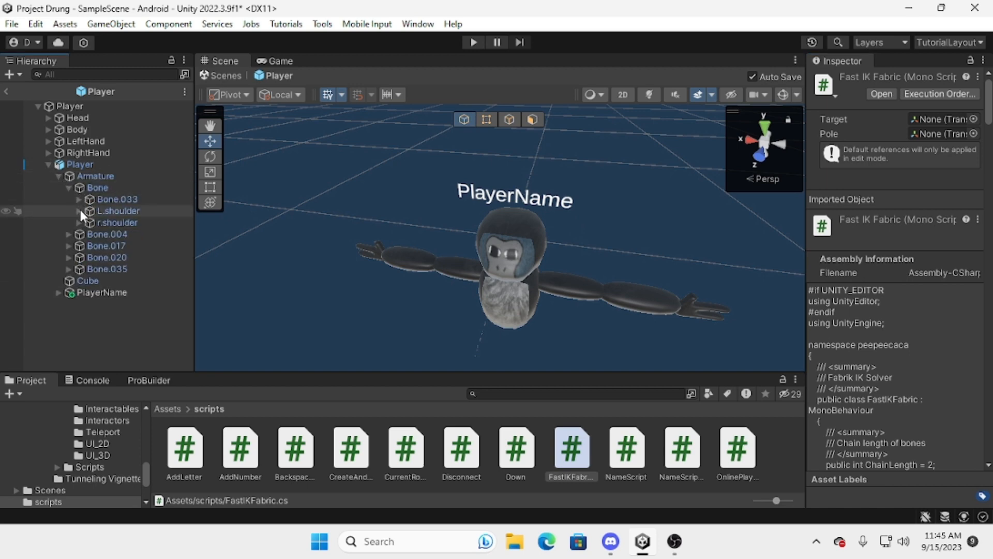
pyautogui.click(79, 211)
pyautogui.click(91, 222)
pyautogui.click(89, 221)
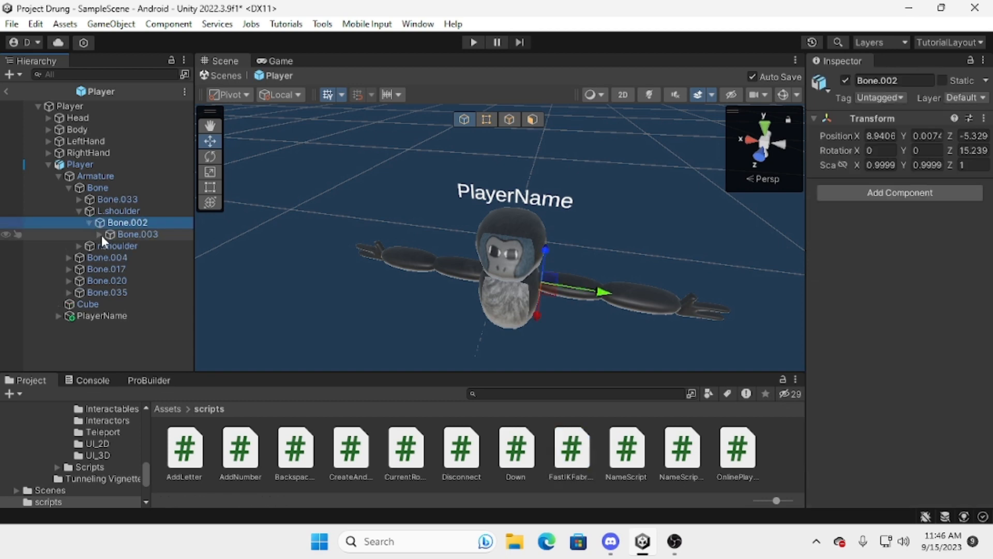
pyautogui.click(99, 233)
pyautogui.click(122, 247)
pyautogui.press('f')
# Rotate the L.hand bone so the hand bends inward, to about -83.75, -178.8, 178.82 degrees
pyautogui.keyDown('alt'); pyautogui.moveTo(425, 291); pyautogui.dragTo(335, 292); pyautogui.keyUp('alt')
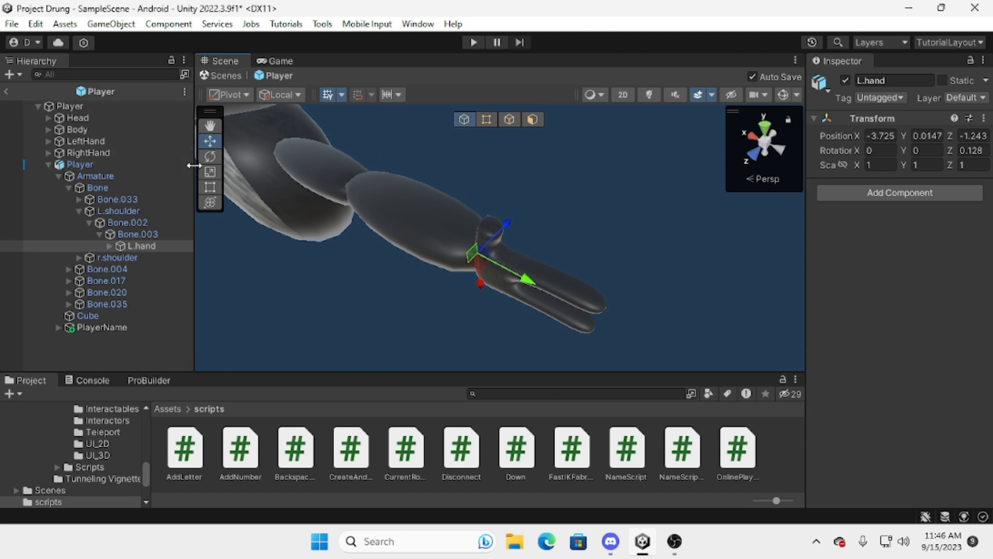
pyautogui.click(209, 156)
pyautogui.scroll(-4, 486, 302)
pyautogui.moveTo(483, 303); pyautogui.dragTo(271, 289)
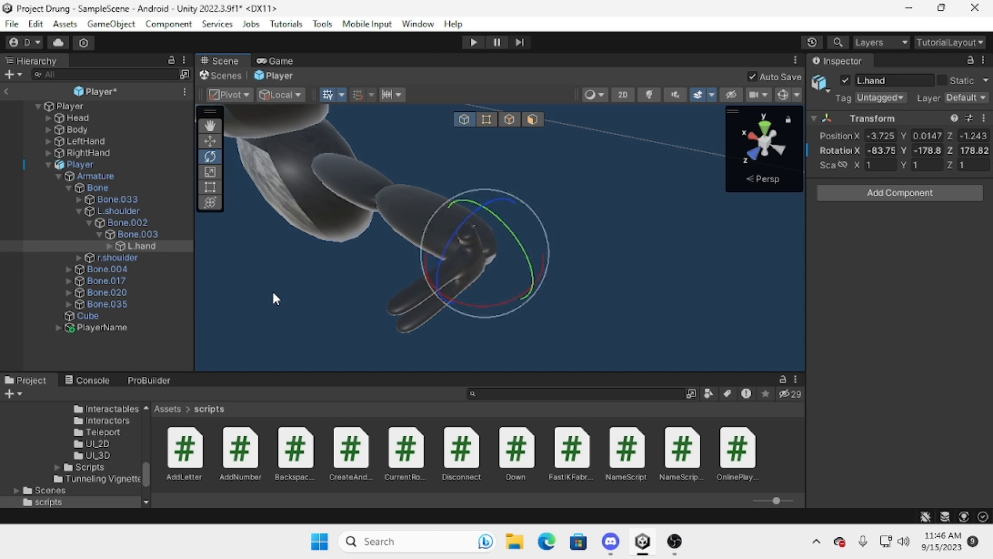
pyautogui.scroll(-5, 272, 289)
# Enable the Mesh Renderer of the VRHand object under LeftHand
pyautogui.click(47, 141)
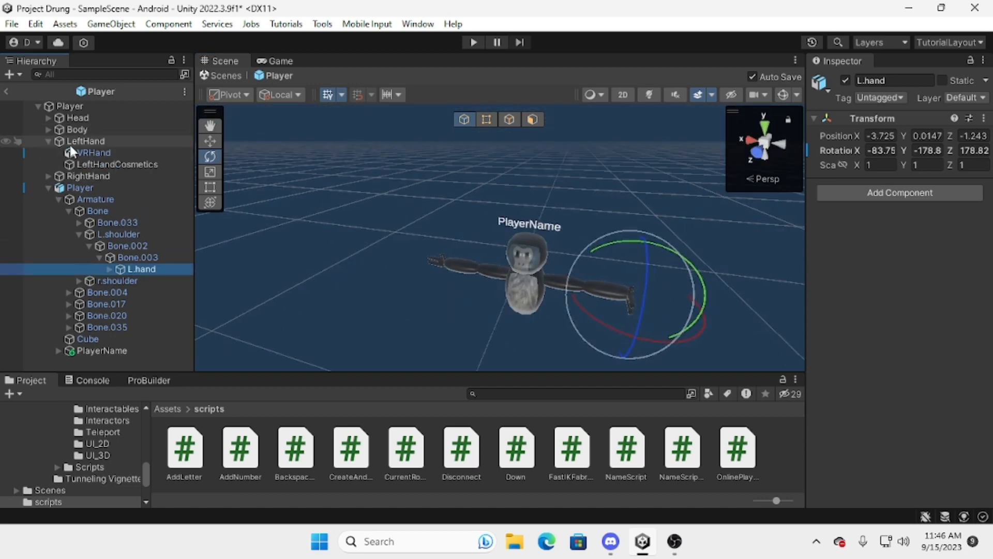
pyautogui.click(75, 152)
pyautogui.click(841, 260)
# Fine-tune the L.hand bone's rotation to about -88.92, -173.1, 173.13 degrees
pyautogui.moveTo(462, 138); pyautogui.dragTo(530, 211, button='right')
pyautogui.scroll(5, 530, 211)
pyautogui.moveTo(479, 184); pyautogui.dragTo(429, 228, button='right')
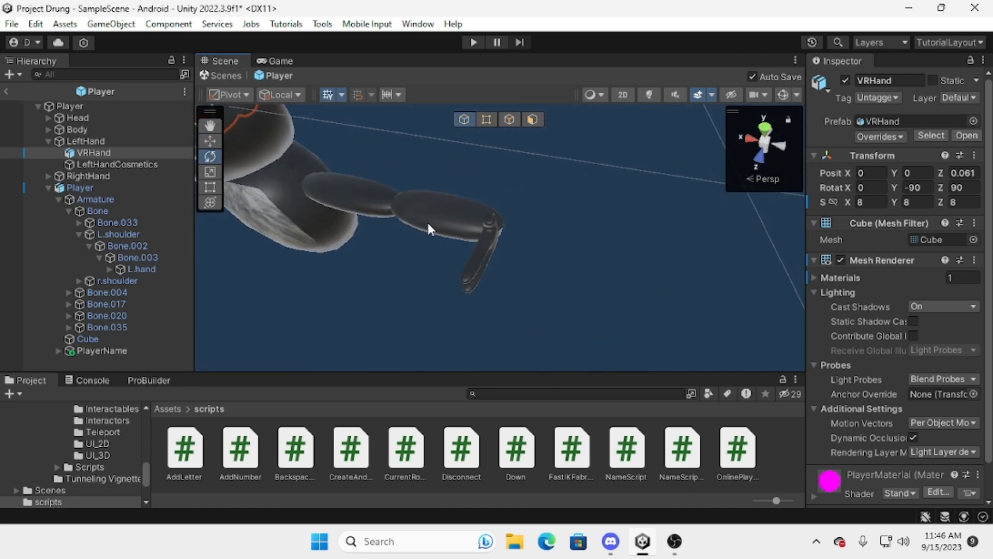
pyautogui.click(101, 269)
pyautogui.moveTo(503, 277); pyautogui.dragTo(515, 281)
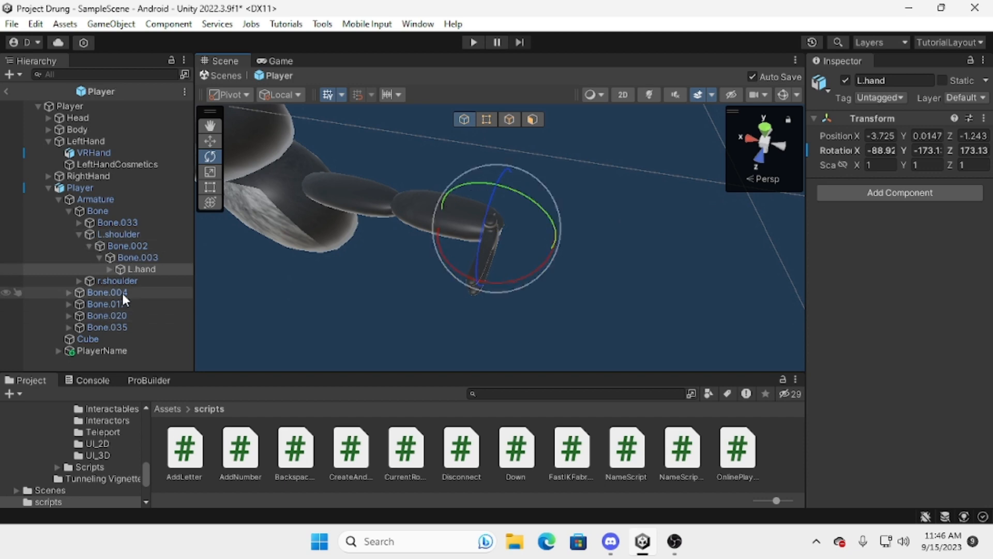
# Find the r.hand bone under r.shoulder and rotate it to mirror the left hand, about -86.60, -173.1, 173.06 degrees
pyautogui.click(78, 281)
pyautogui.click(88, 292)
pyautogui.click(98, 303)
pyautogui.click(130, 316)
pyautogui.doubleClick(124, 317)
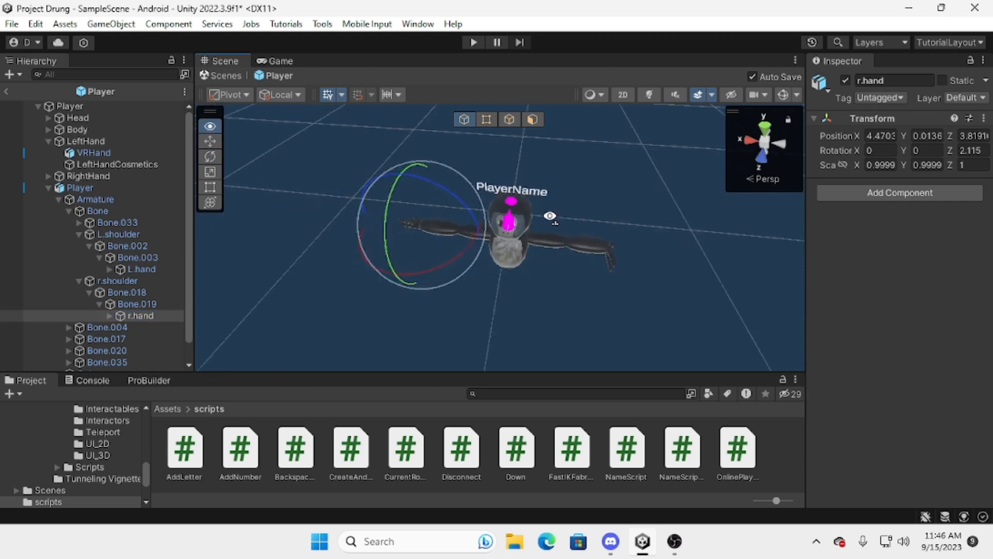
pyautogui.moveTo(443, 213); pyautogui.dragTo(597, 219)
pyautogui.moveTo(597, 220); pyautogui.dragTo(660, 80, button='right')
pyautogui.moveTo(502, 235); pyautogui.dragTo(502, 232)
pyautogui.click(573, 191)
pyautogui.moveTo(573, 191); pyautogui.dragTo(519, 195, button='right')
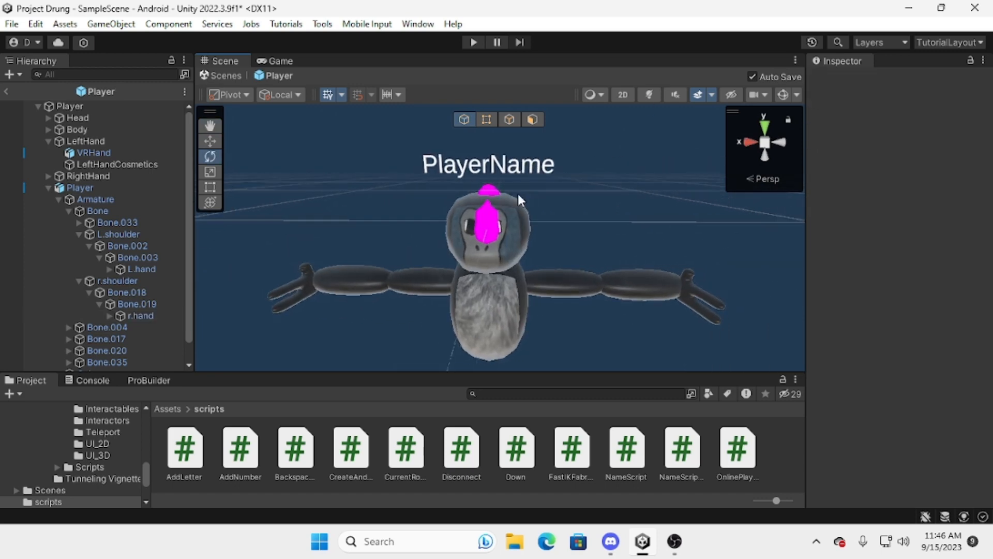
# Disable the Mesh Renderer of the magenta VR hand in front of the gorilla's face
pyautogui.click(488, 220)
pyautogui.click(840, 260)
pyautogui.click(737, 220)
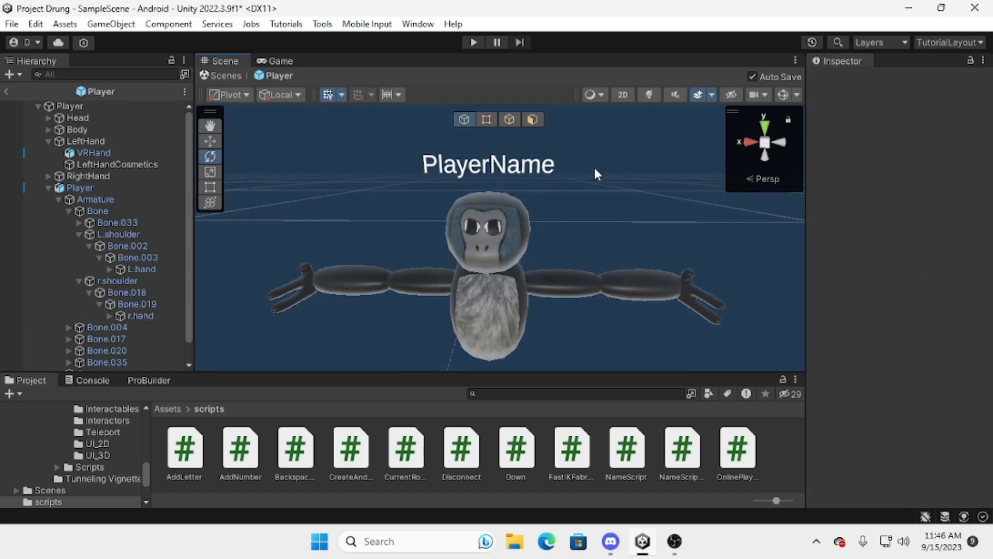
# Add the FastIKFabric script to the r.hand bone and assign Bone.018 as its Pole
pyautogui.click(134, 313)
pyautogui.moveTo(573, 451); pyautogui.dragTo(929, 362)
pyautogui.moveTo(655, 253); pyautogui.dragTo(785, 217, button='right')
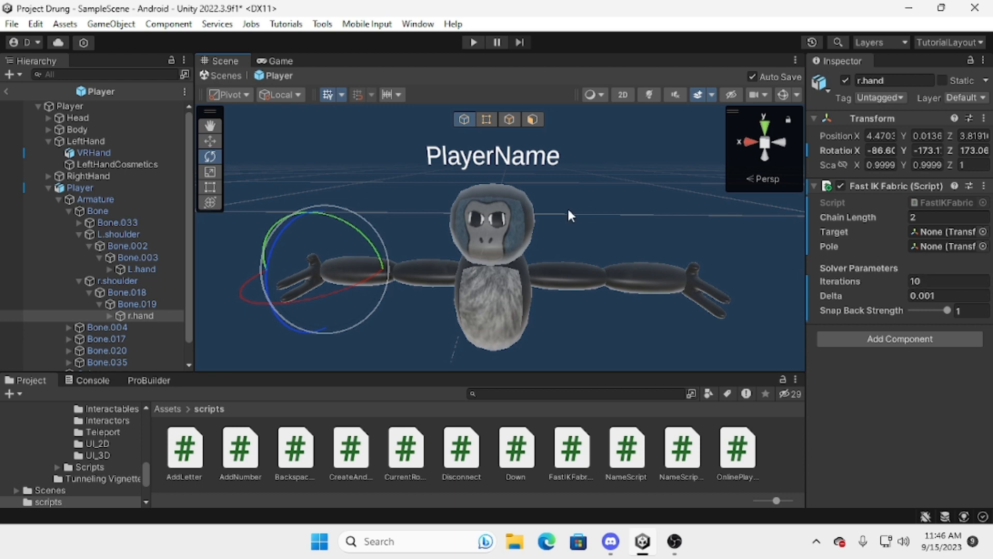
pyautogui.press('f')
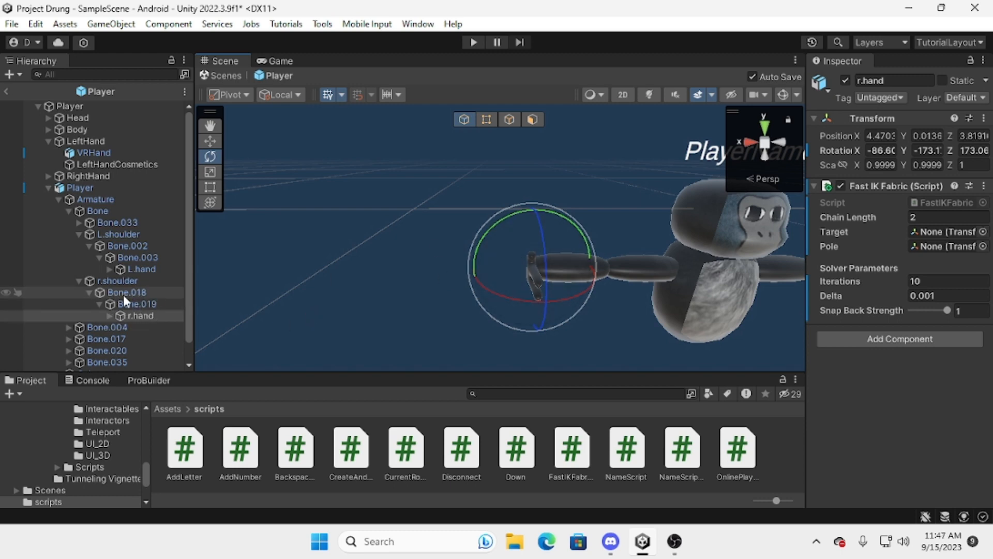
pyautogui.moveTo(128, 296); pyautogui.dragTo(913, 250)
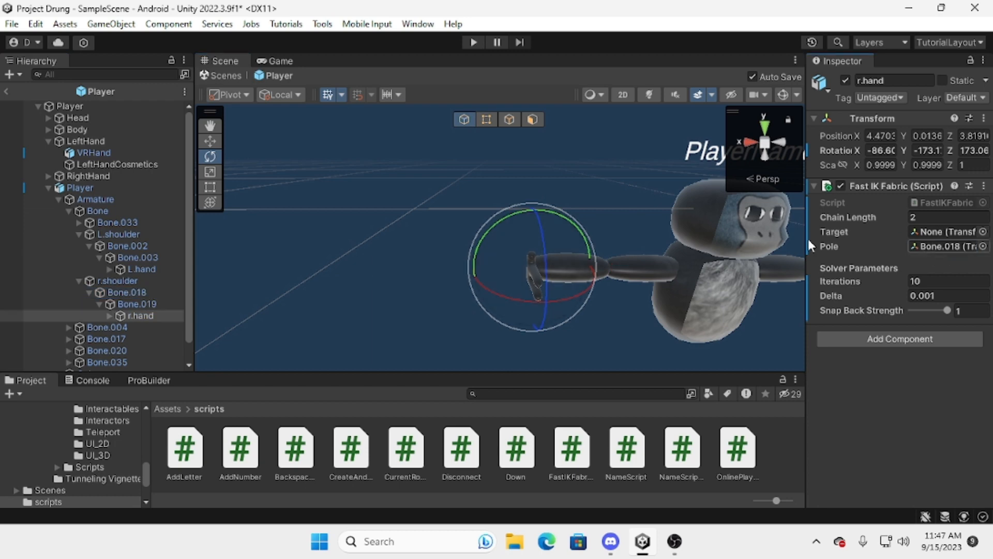
pyautogui.moveTo(367, 208); pyautogui.dragTo(398, 239, button='right')
pyautogui.scroll(-3, 398, 239)
# Open the Resources folder in the root Assets folder
pyautogui.scroll(10, 95, 461)
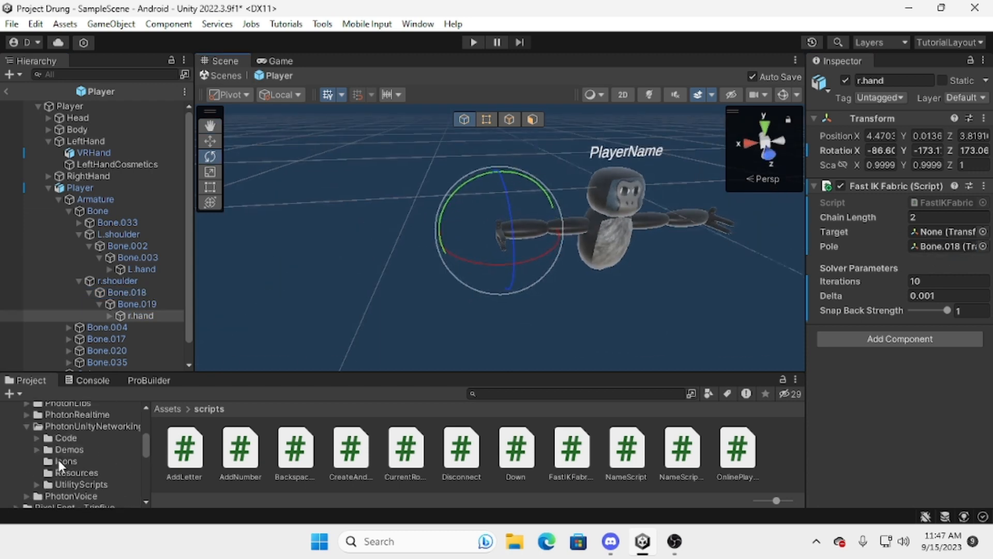
pyautogui.scroll(10, 58, 460)
pyautogui.click(38, 495)
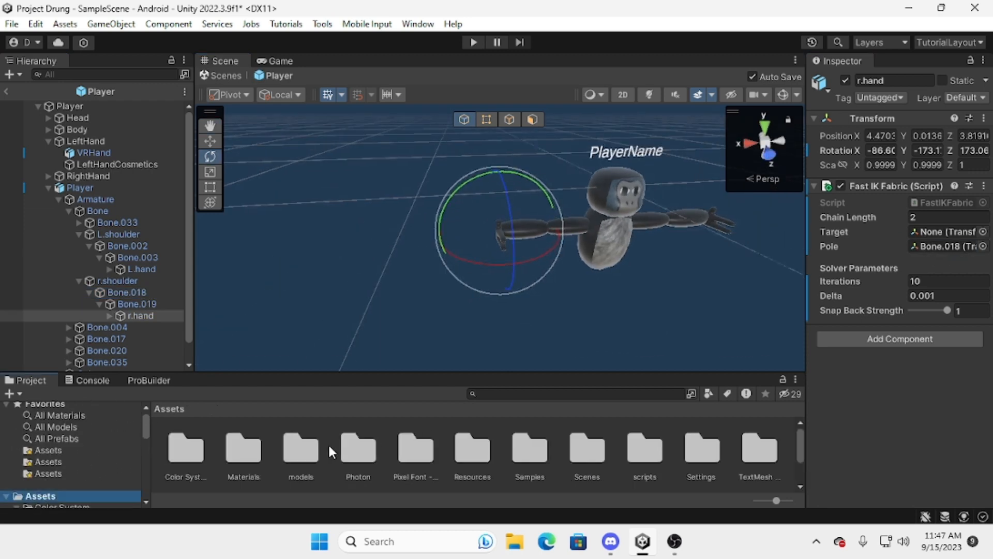
pyautogui.click(475, 445)
pyautogui.doubleClick(471, 440)
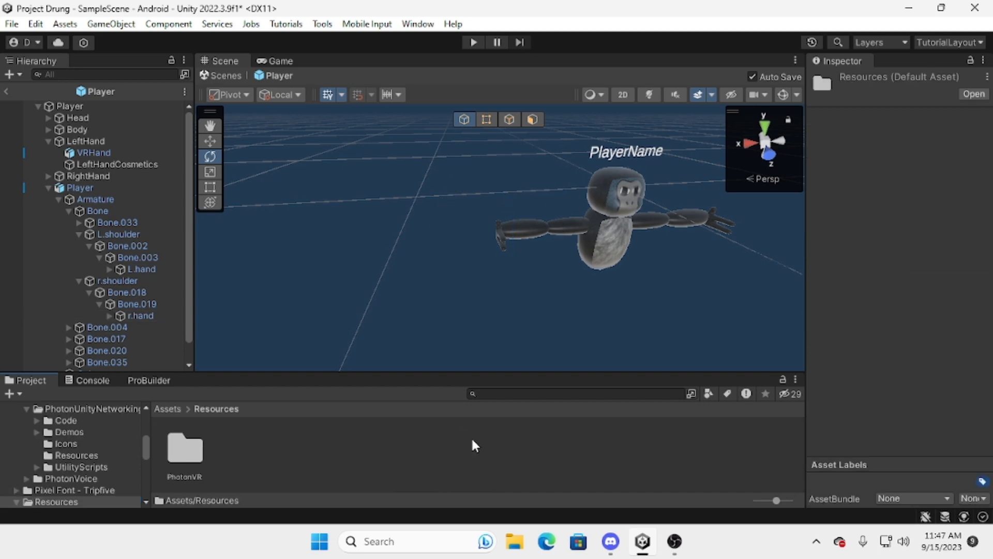
# Import all contents of the custom package GorillaLocomotion (4) from Downloads
pyautogui.rightClick(229, 438)
pyautogui.moveTo(312, 182)
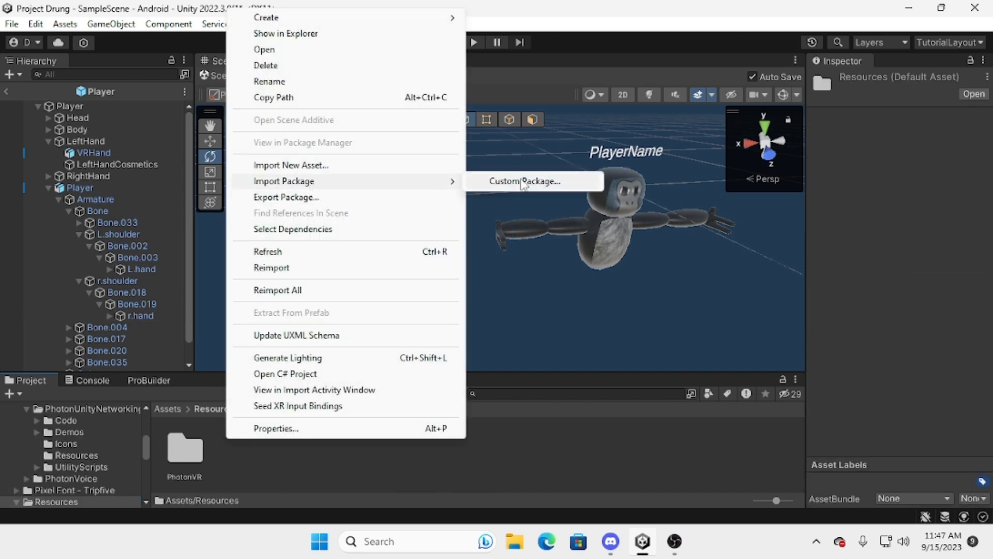
pyautogui.click(522, 182)
pyautogui.scroll(-5, 237, 253)
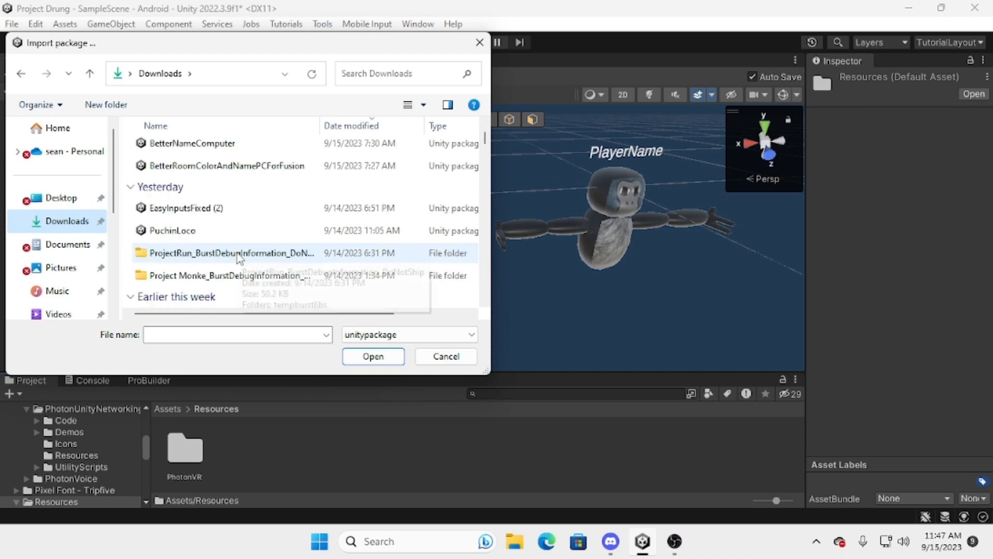
pyautogui.scroll(-1, 237, 281)
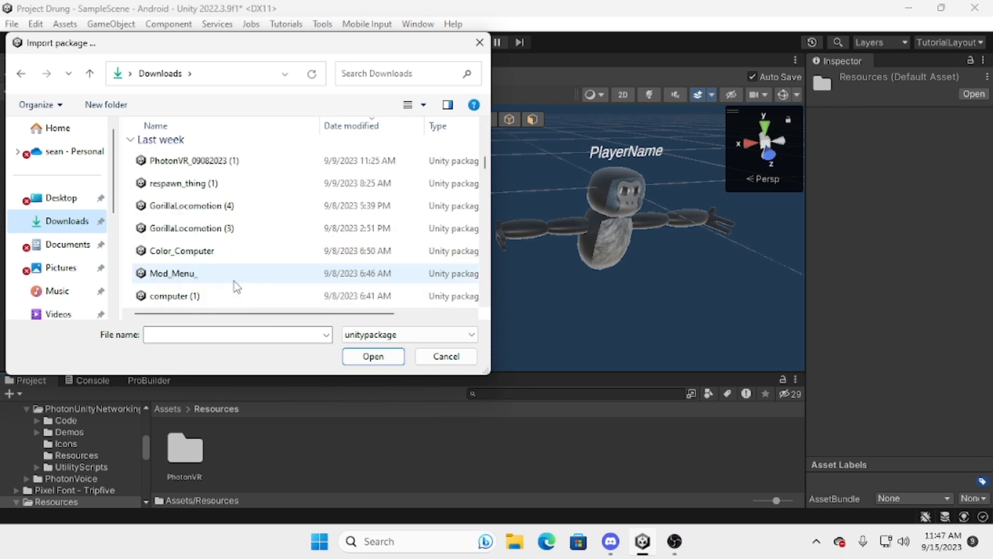
pyautogui.click(197, 210)
pyautogui.click(401, 357)
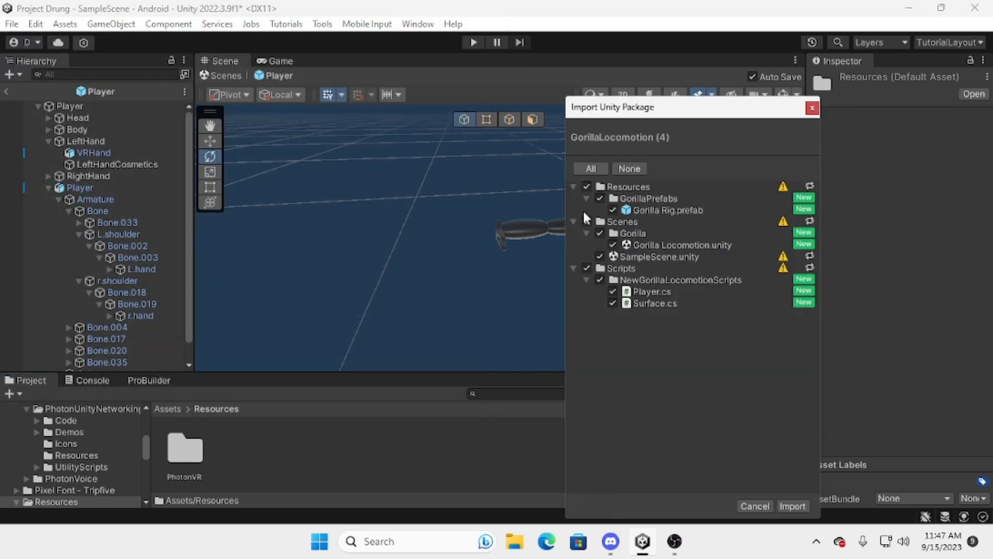
pyautogui.click(794, 506)
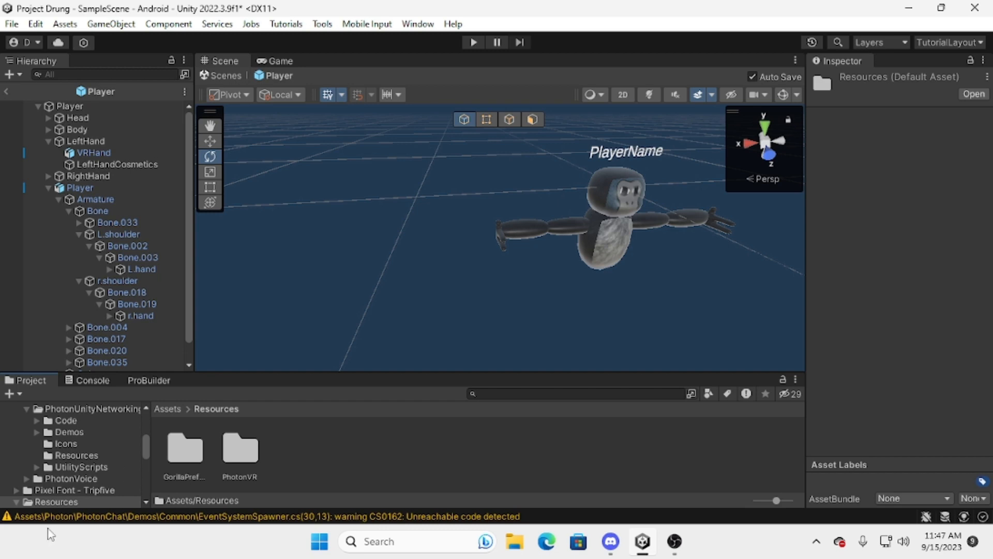
# Clear the console's messages and return to the Resources folder listing
pyautogui.click(51, 515)
pyautogui.click(7, 394)
pyautogui.click(21, 381)
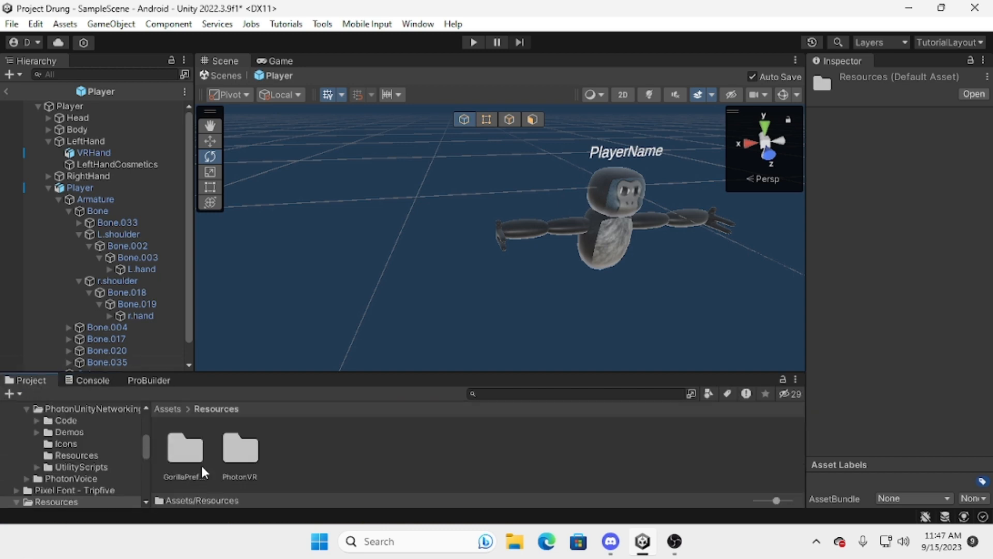
# Place the Gorilla Rig prefab from the GorillaPrefabs folder into the Player prefab near the avatar and frame it
pyautogui.click(188, 460)
pyautogui.doubleClick(180, 458)
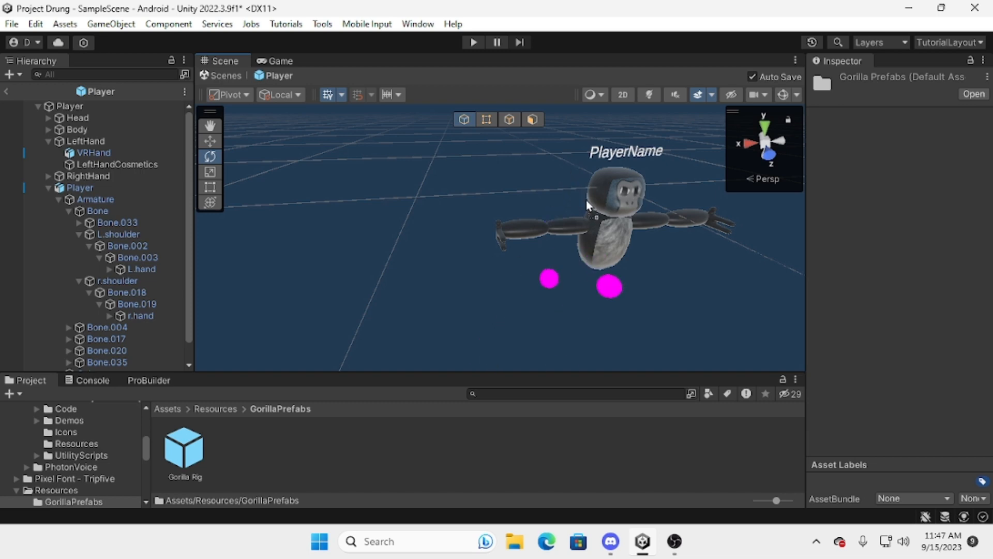
pyautogui.click(613, 185)
pyautogui.press('f')
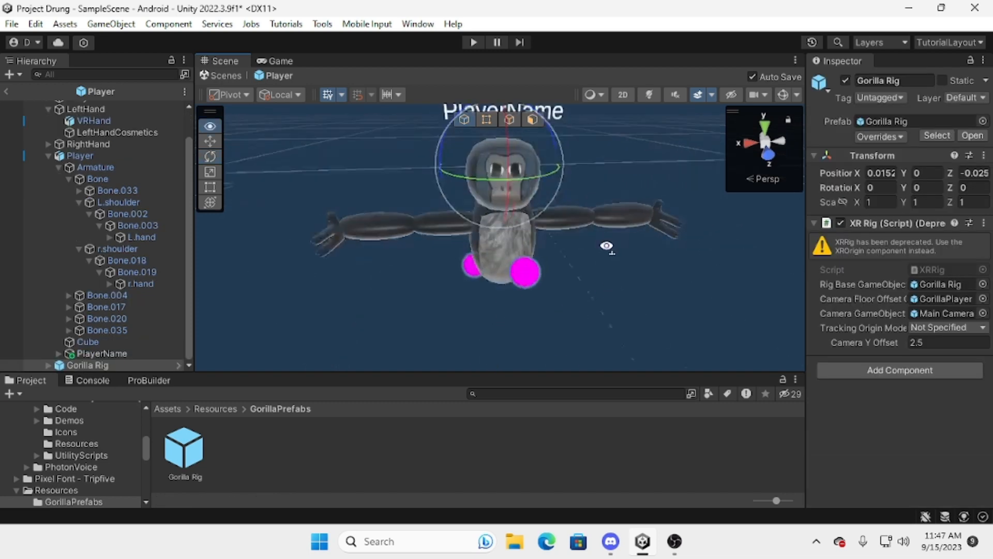
# Disable the Mesh Renderer on both magenta spheres of the Gorilla Rig
pyautogui.click(497, 295)
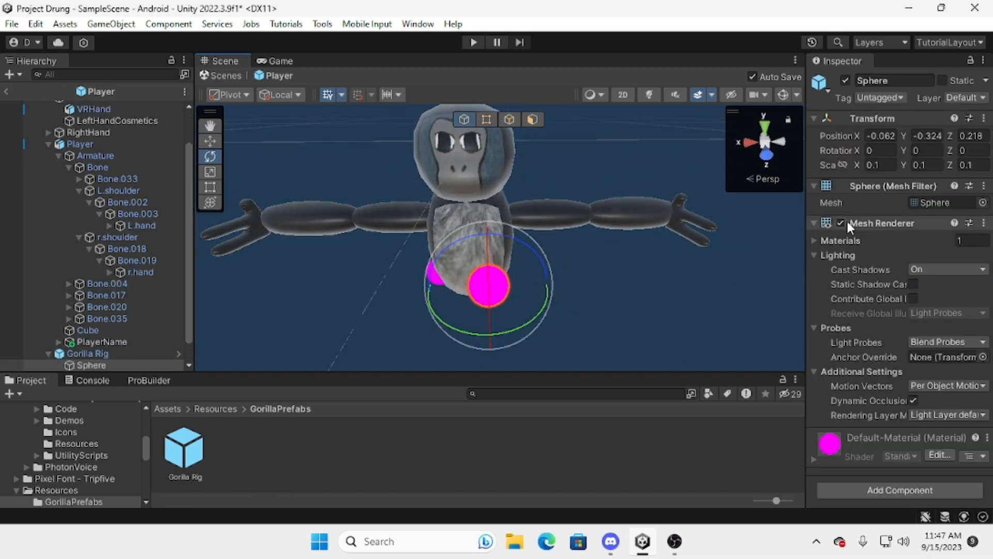
pyautogui.scroll(5, 541, 284)
pyautogui.click(542, 284)
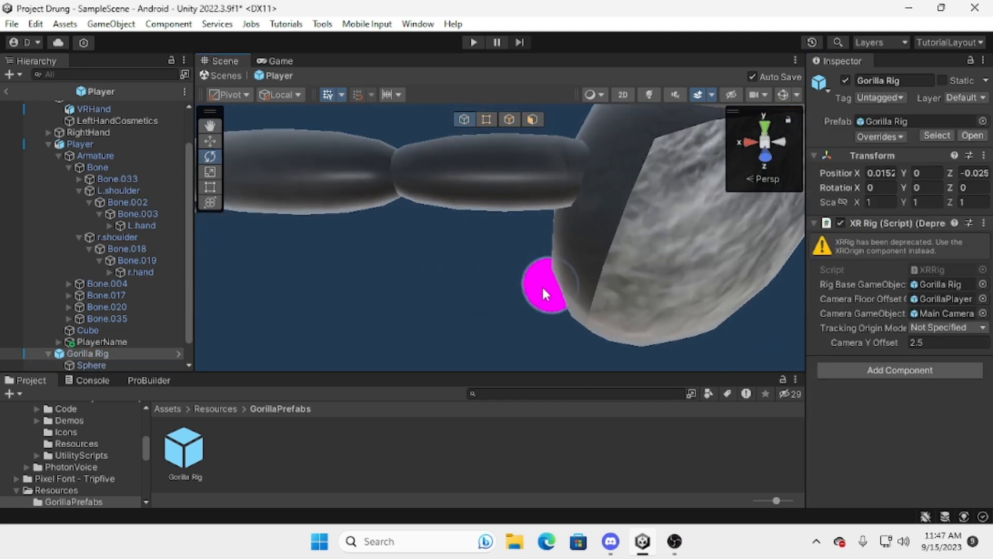
pyautogui.click(542, 285)
pyautogui.click(841, 223)
pyautogui.scroll(-5, 543, 232)
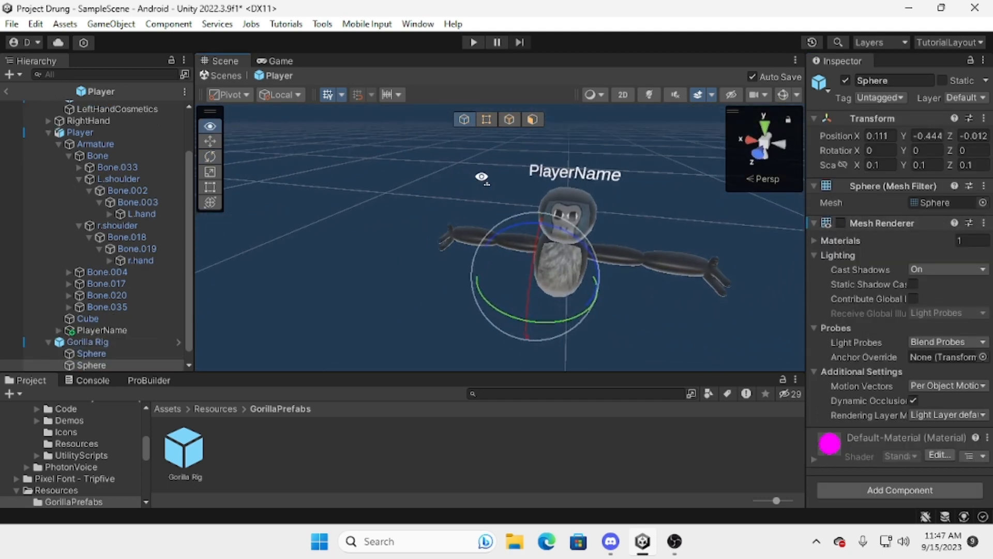
# Assign the GorillaPlayer's RightHand Controller as the Target of r.hand's Fast IK Fabric
pyautogui.click(362, 310)
pyautogui.click(142, 260)
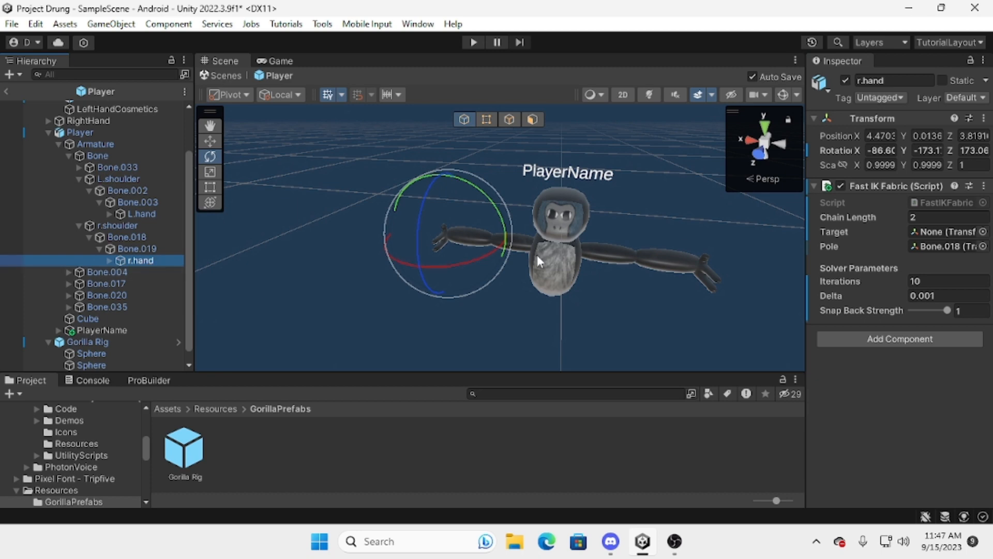
pyautogui.scroll(-1, 138, 340)
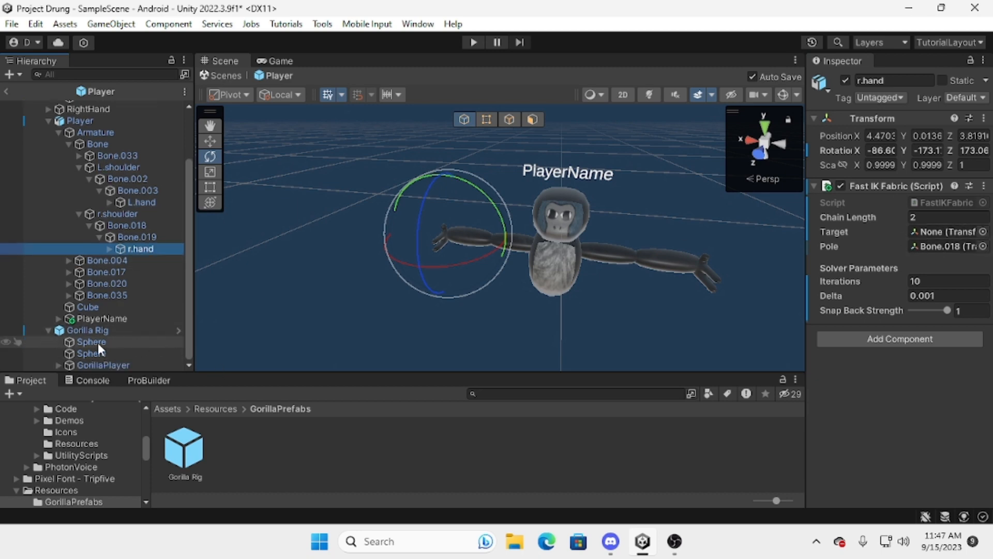
pyautogui.click(56, 364)
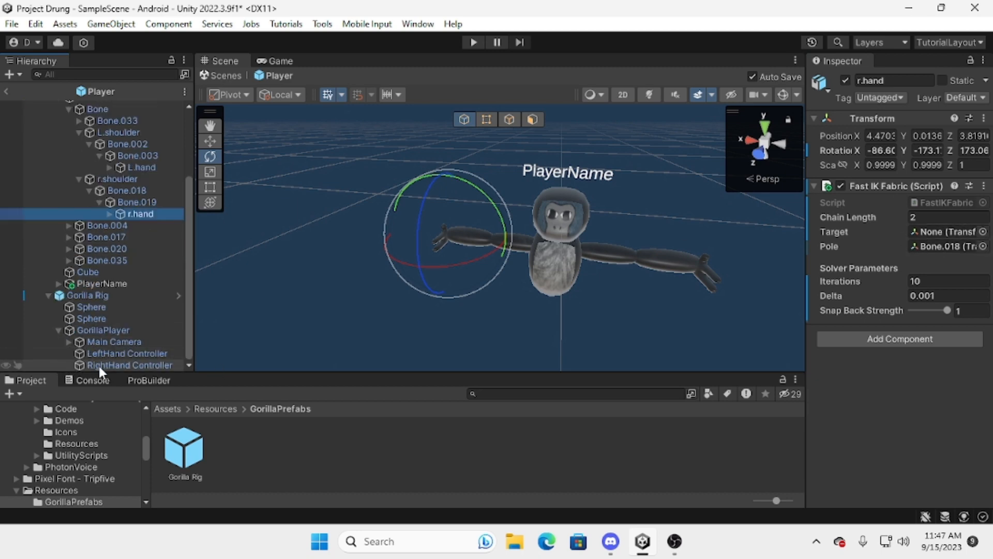
pyautogui.moveTo(98, 365); pyautogui.dragTo(536, 355)
pyautogui.moveTo(972, 274); pyautogui.dragTo(954, 234)
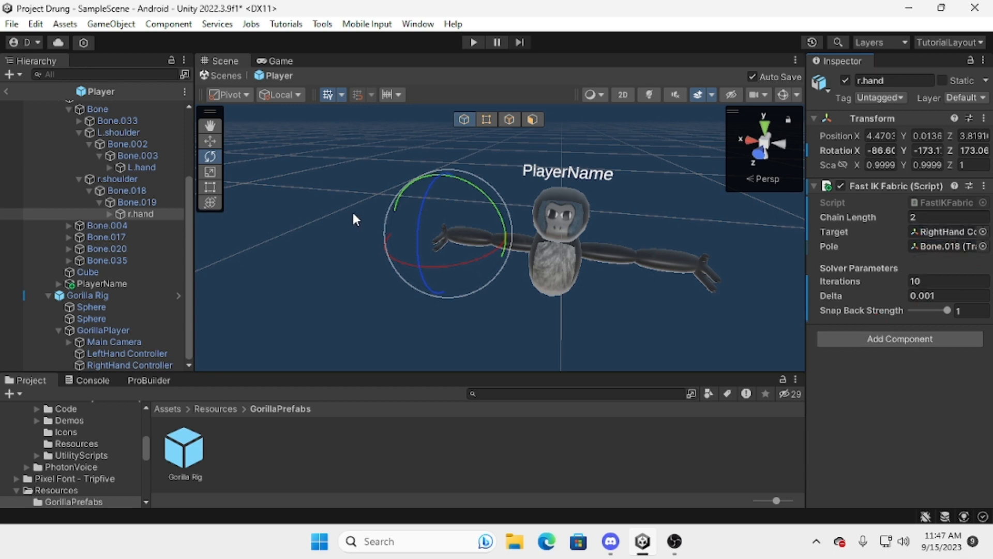
pyautogui.click(136, 169)
pyautogui.press('w')
pyautogui.moveTo(419, 186); pyautogui.dragTo(576, 198, button='right')
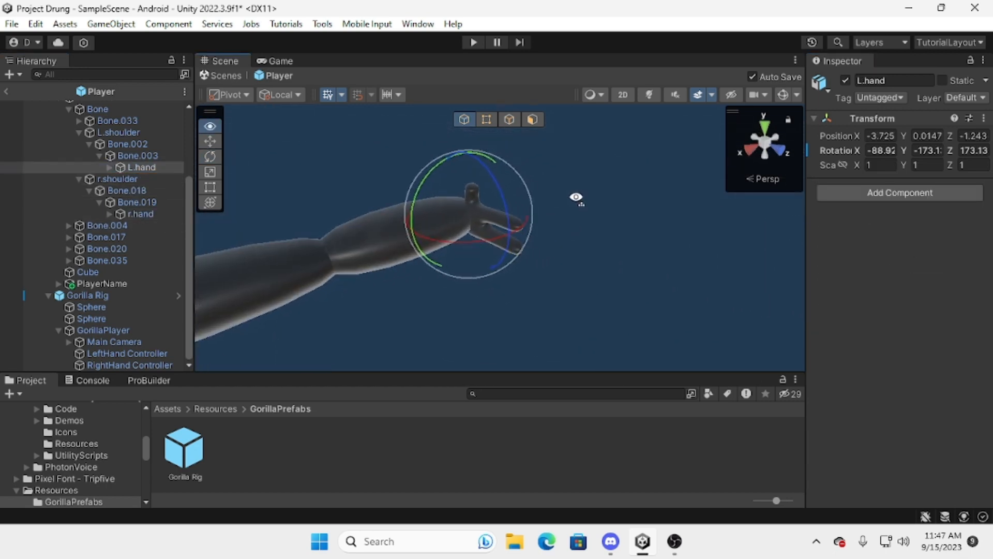
pyautogui.scroll(3, 126, 198)
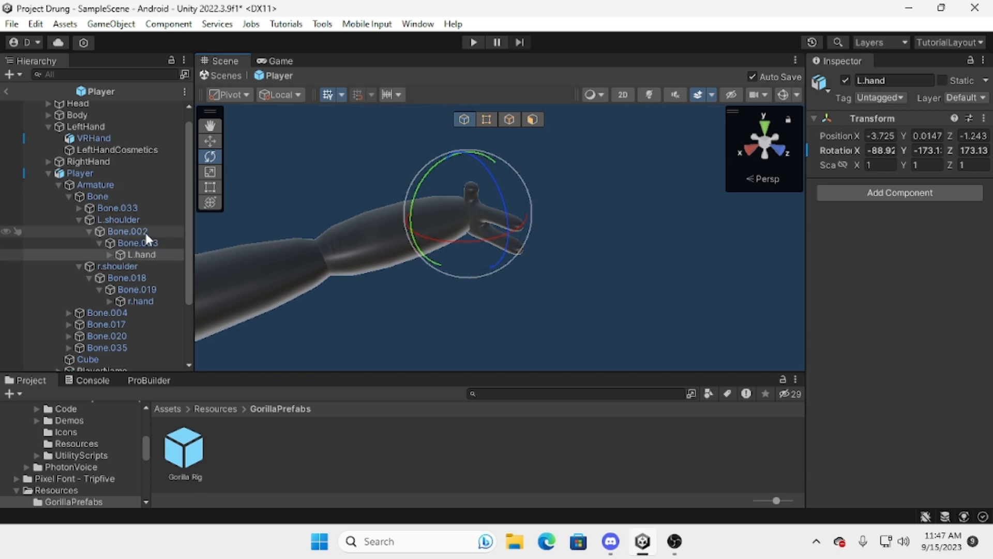
pyautogui.moveTo(133, 226); pyautogui.dragTo(132, 227)
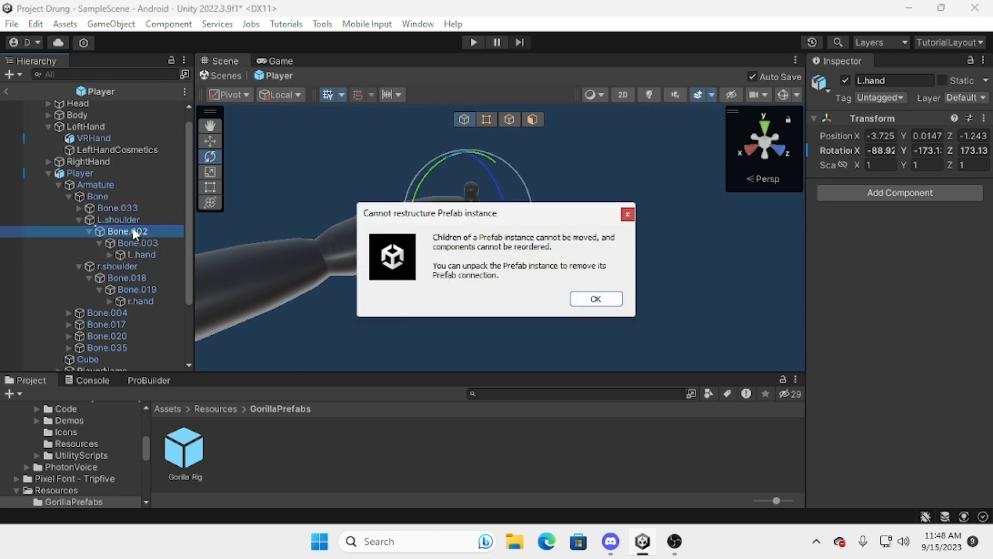
pyautogui.click(628, 214)
# Add the FastIKFabric script from the Assets scripts folder to the L.hand bone
pyautogui.scroll(5, 56, 486)
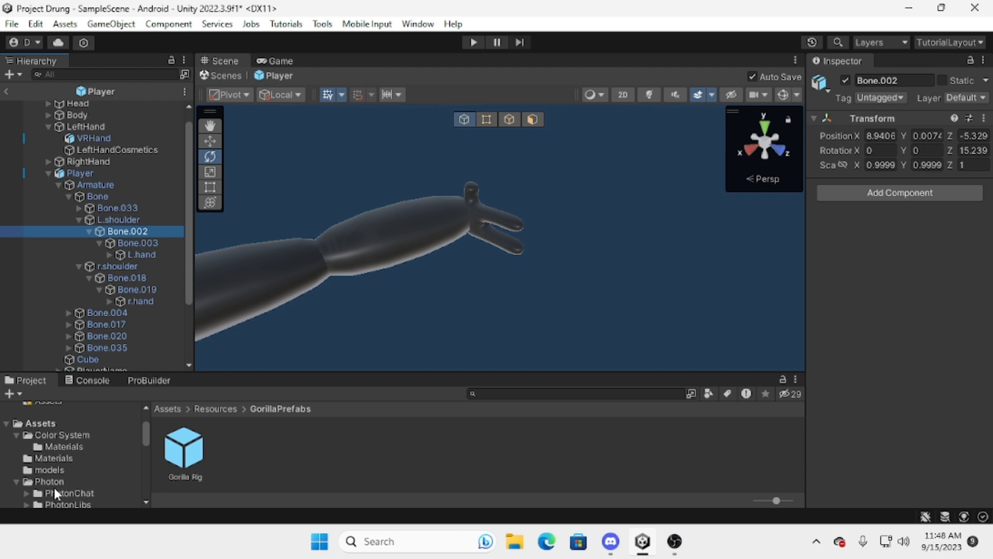
pyautogui.click(39, 424)
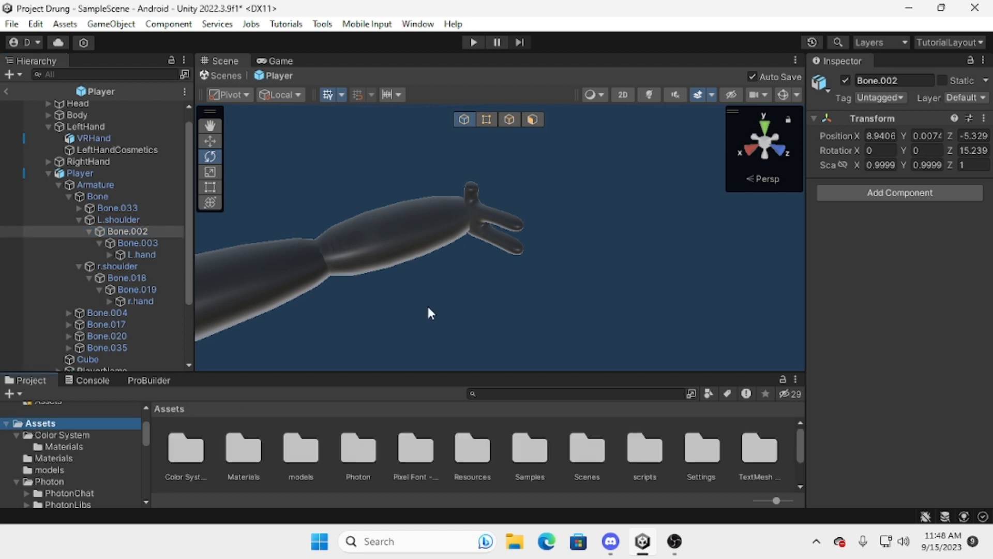
pyautogui.click(265, 293)
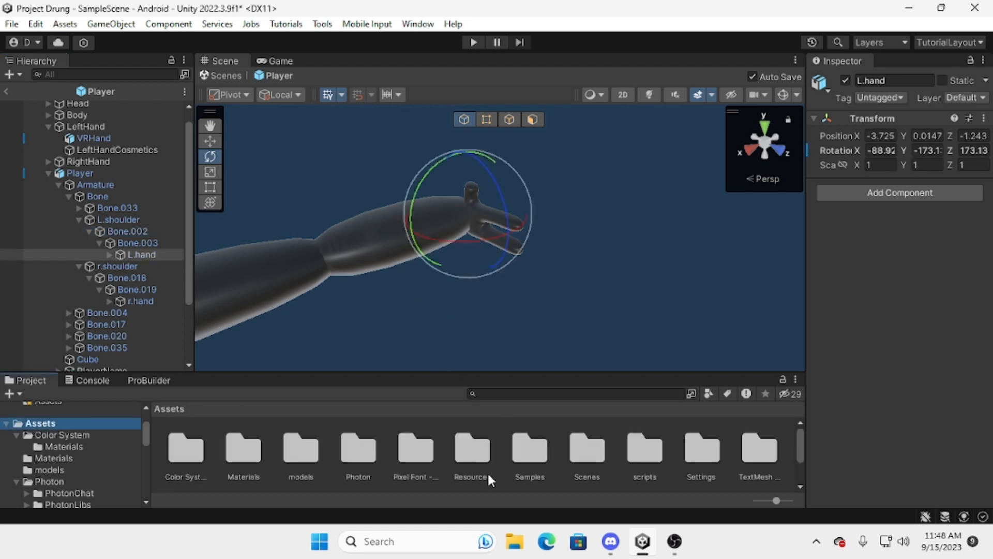
pyautogui.click(587, 449)
pyautogui.doubleClick(644, 449)
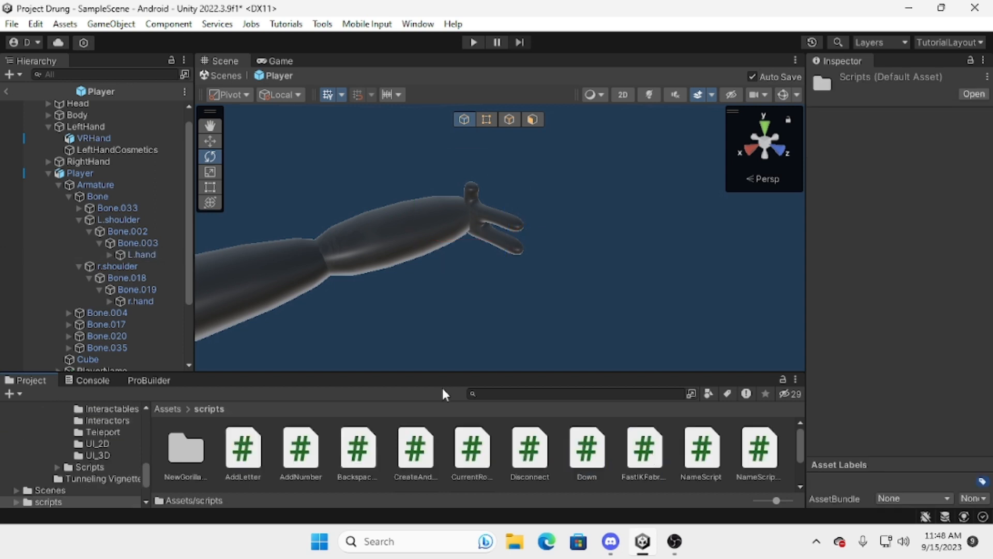
pyautogui.click(141, 254)
pyautogui.moveTo(644, 449); pyautogui.dragTo(924, 383)
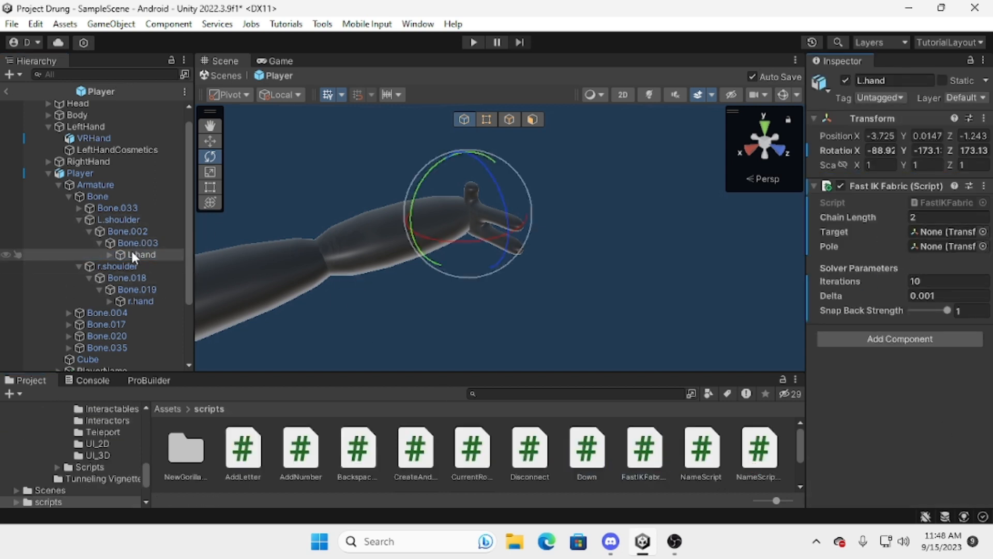
# Set L.hand's Fast IK Fabric Pole to Bone.002 and its Target to LeftHand Controller
pyautogui.moveTo(137, 253); pyautogui.dragTo(946, 246)
pyautogui.keyDown('alt'); pyautogui.moveTo(393, 244); pyautogui.dragTo(214, 283); pyautogui.keyUp('alt')
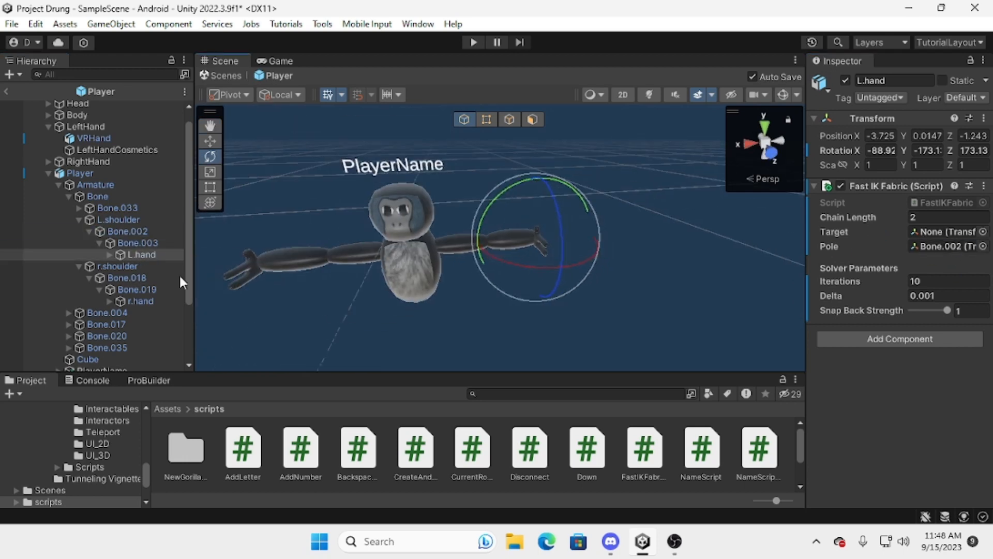
pyautogui.scroll(-4, 127, 305)
pyautogui.moveTo(125, 353); pyautogui.dragTo(951, 234)
pyautogui.keyDown('alt'); pyautogui.moveTo(260, 240); pyautogui.dragTo(419, 249); pyautogui.keyUp('alt')
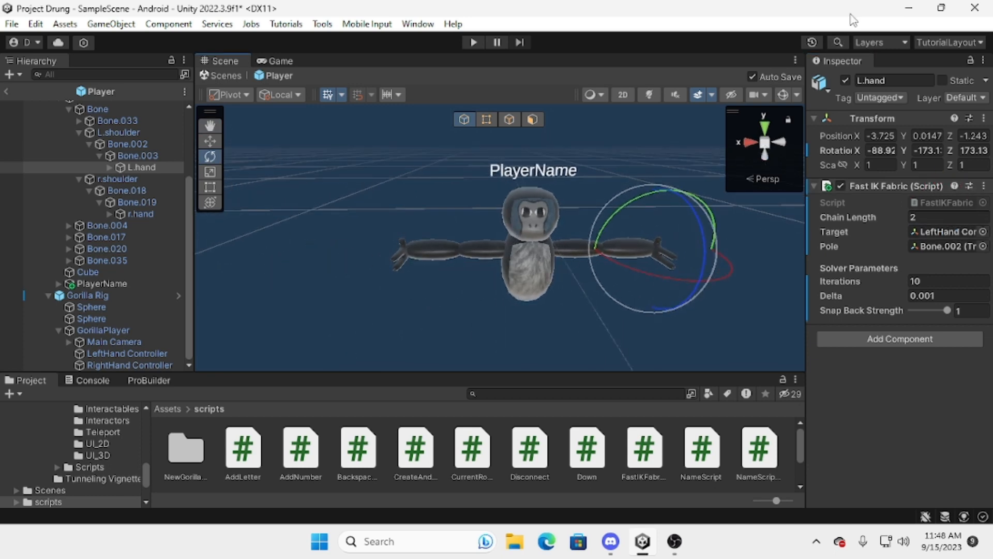
# Show the scene gizmos temporarily to examine the IK chain drawn along the gorilla's arms
pyautogui.click(783, 94)
pyautogui.press('f')
pyautogui.moveTo(515, 260)
pyautogui.keyDown('alt'); pyautogui.mouseDown()
pyautogui.moveTo(415, 250)
pyautogui.moveTo(543, 244)
pyautogui.moveTo(523, 244)
pyautogui.moveTo(566, 260)
pyautogui.moveTo(650, 256)
pyautogui.moveTo(548, 259)
pyautogui.moveTo(630, 240)
pyautogui.moveTo(503, 248)
pyautogui.mouseUp(); pyautogui.keyUp('alt')
pyautogui.click(491, 184)
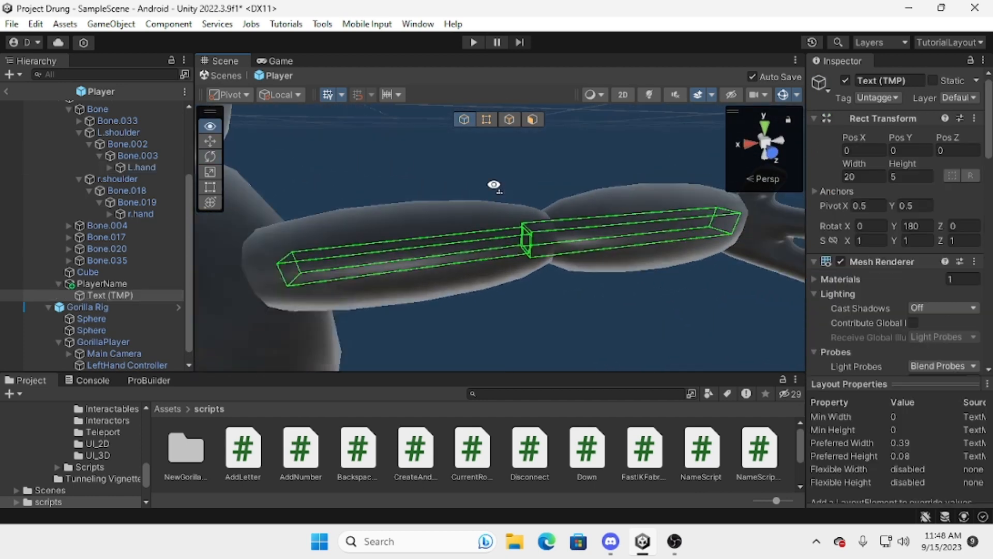
pyautogui.press('f')
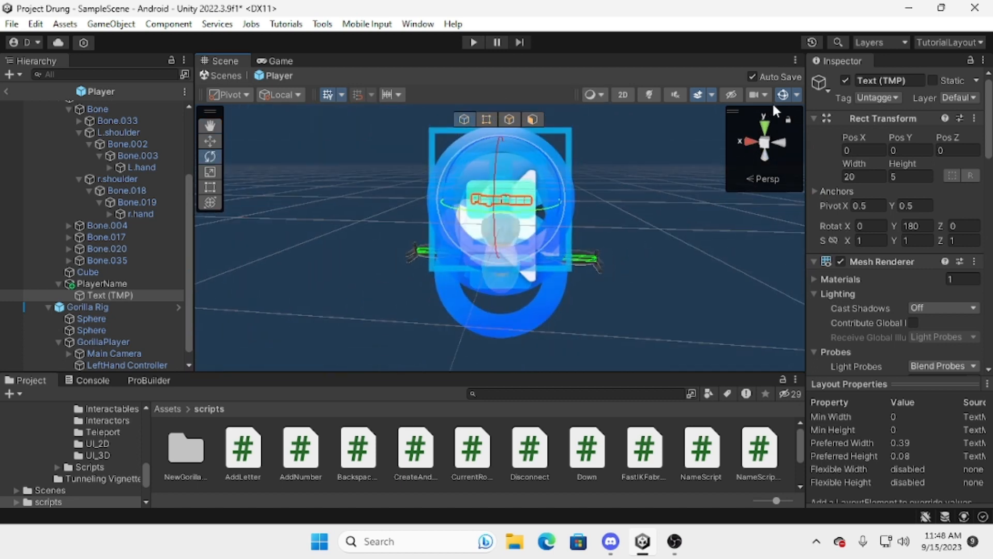
pyautogui.click(783, 94)
# Move the Gorilla Rig's Main Camera forward toward the gorilla's face, to a Z position of about 0.068
pyautogui.press('w')
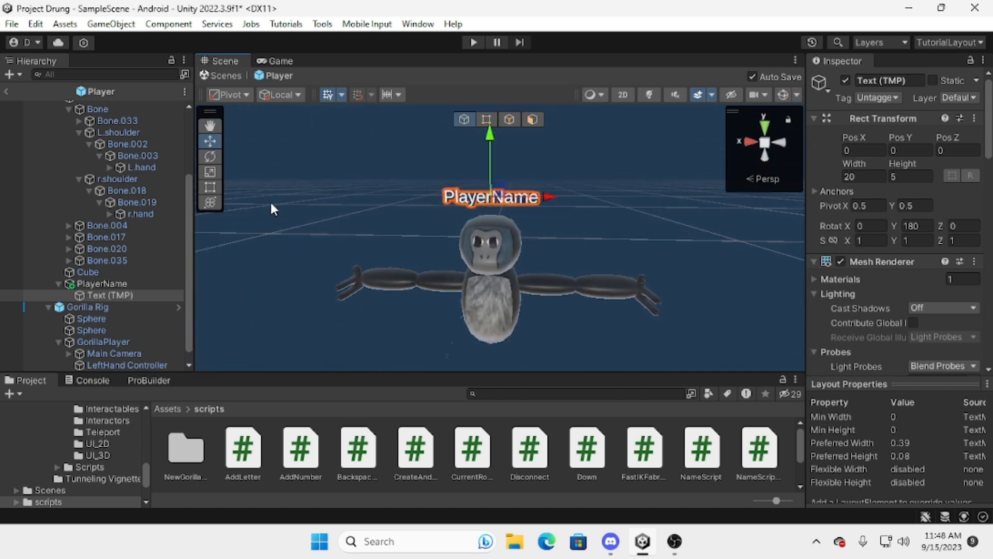
pyautogui.click(259, 218)
pyautogui.click(111, 354)
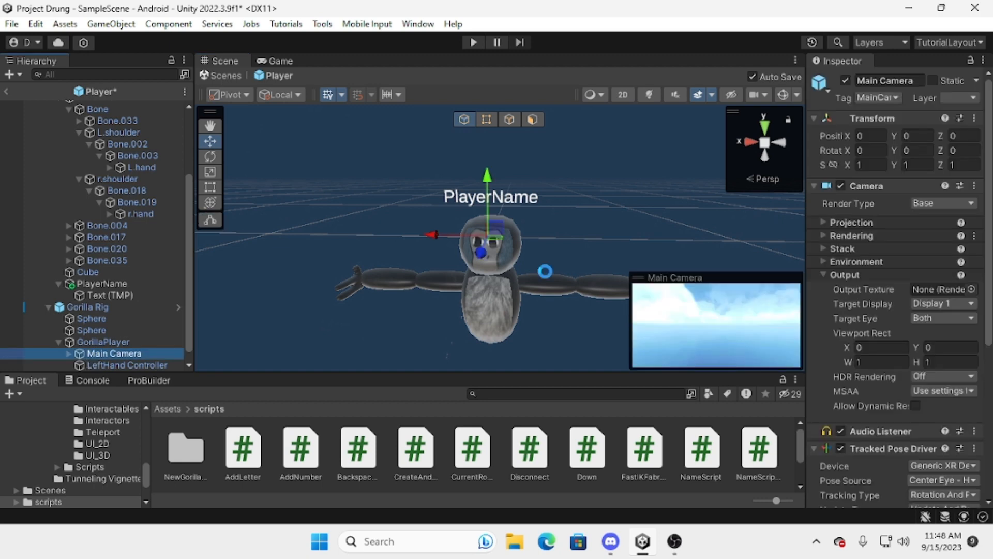
pyautogui.keyDown('alt'); pyautogui.moveTo(571, 208); pyautogui.dragTo(398, 239); pyautogui.keyUp('alt')
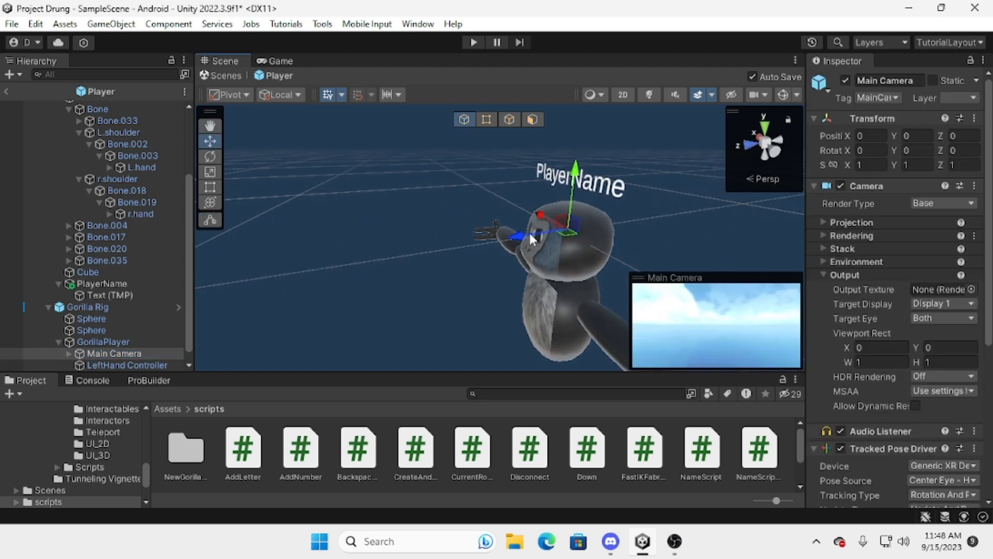
pyautogui.moveTo(529, 231); pyautogui.dragTo(471, 242)
pyautogui.moveTo(543, 242); pyautogui.dragTo(507, 234)
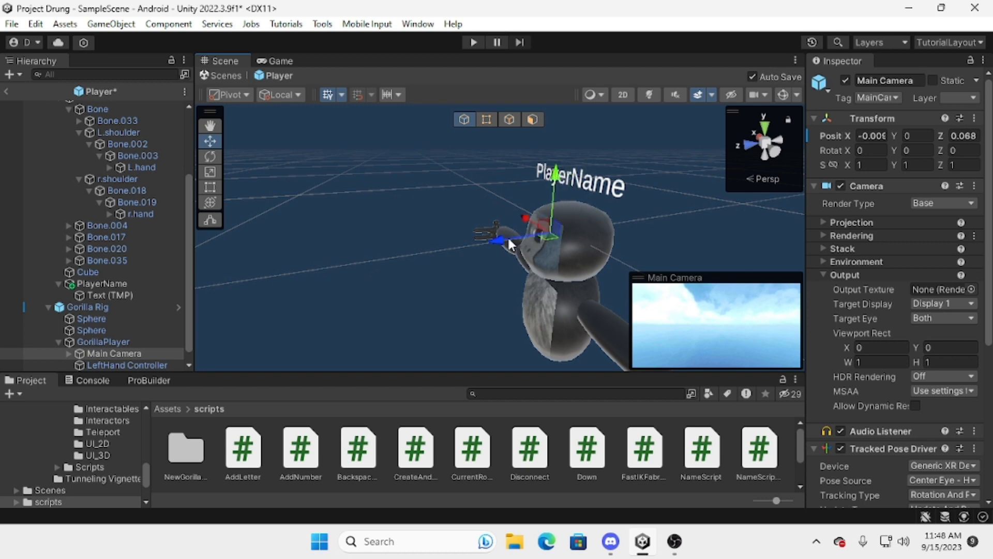
# Parent the gorilla Player model under the rig's Main Camera, and the Gorilla Rig under the avatar's Head
pyautogui.scroll(3, 101, 293)
pyautogui.moveTo(91, 188); pyautogui.dragTo(102, 340)
pyautogui.scroll(3, 107, 313)
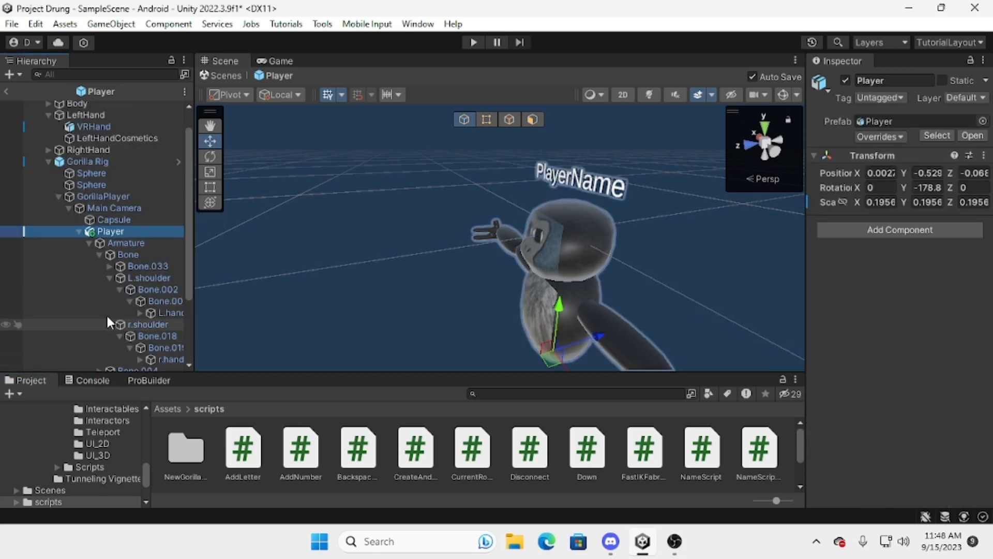
pyautogui.click(75, 186)
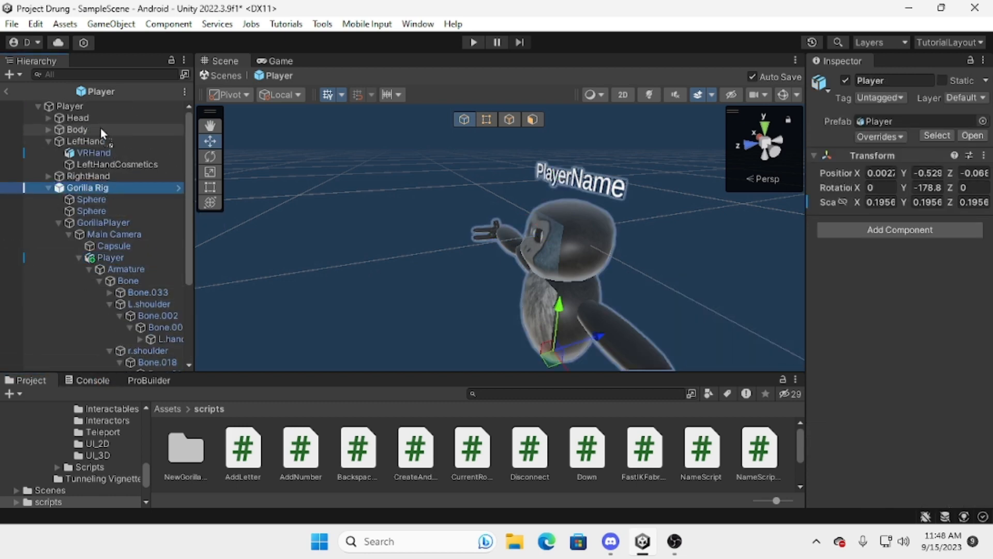
pyautogui.moveTo(80, 120); pyautogui.dragTo(79, 119)
# Exit the Player prefab, search the project for photonvr, and reopen the Player prefab from the PhotonVR folder
pyautogui.click(38, 106)
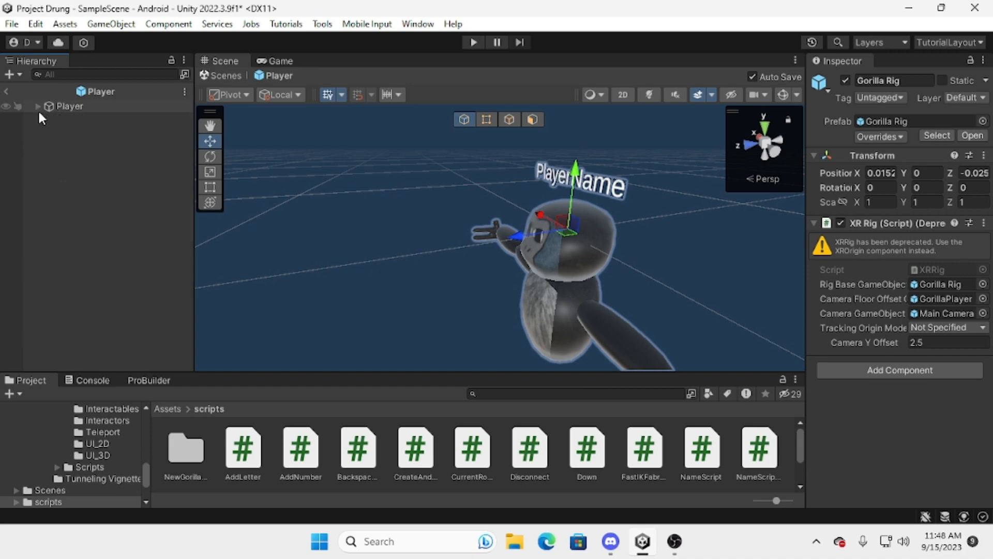
pyautogui.click(5, 91)
pyautogui.moveTo(383, 228); pyautogui.dragTo(482, 370, button='right')
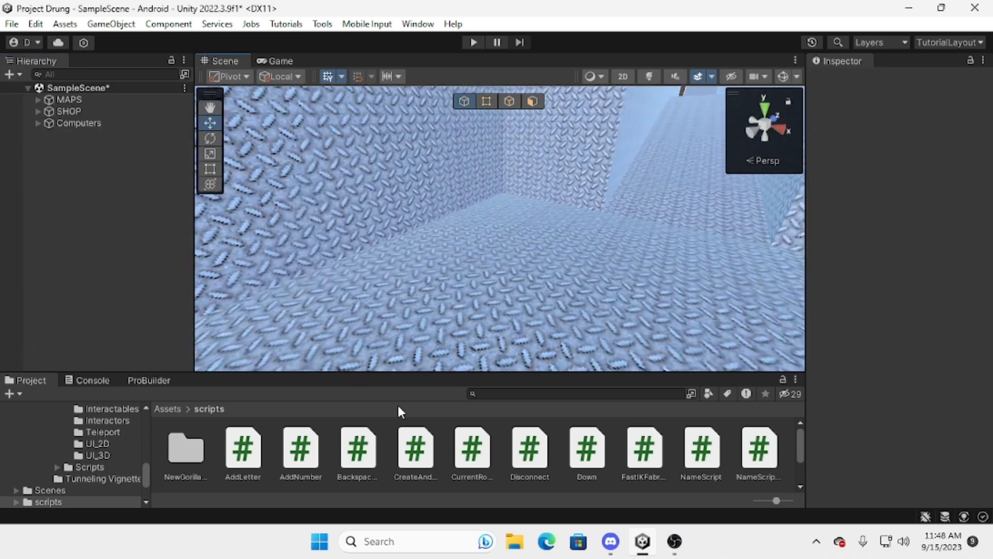
pyautogui.click(515, 393)
pyautogui.write('photonvr')
pyautogui.doubleClick(185, 446)
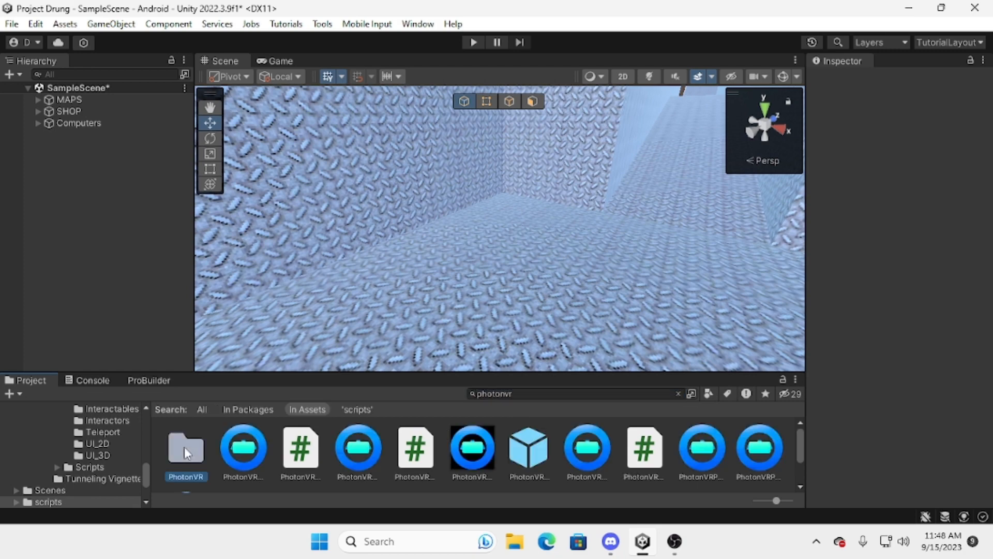
pyautogui.doubleClick(368, 444)
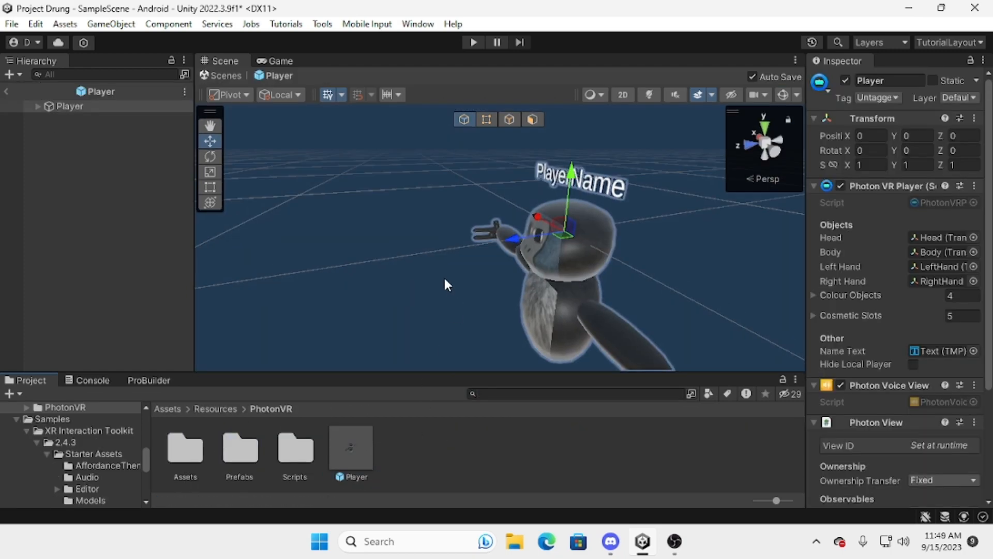
pyautogui.click(410, 268)
pyautogui.keyDown('alt'); pyautogui.moveTo(410, 267); pyautogui.dragTo(704, 131); pyautogui.keyUp('alt')
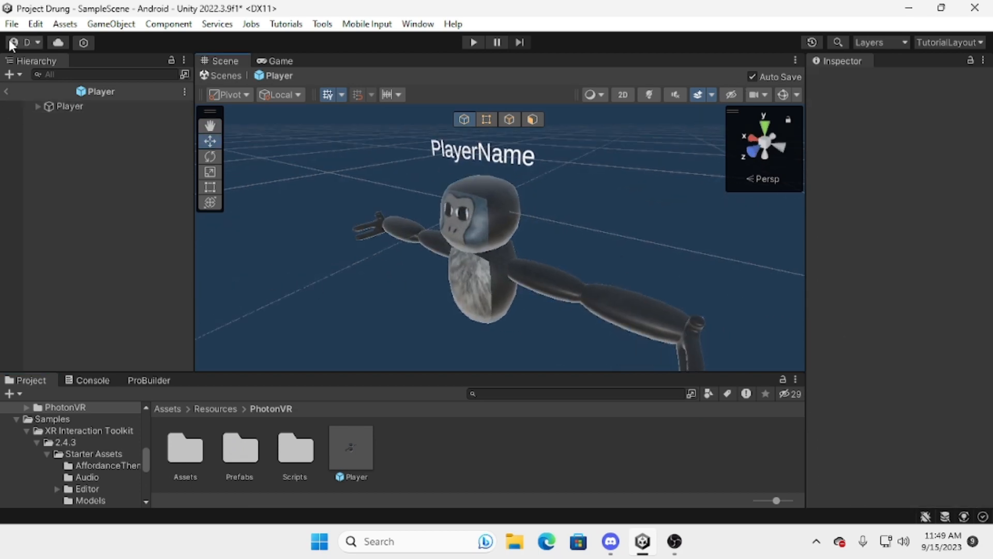
# Create a new tag named HandTag, starting from the first Sphere of the Gorilla Rig under Head
pyautogui.click(37, 106)
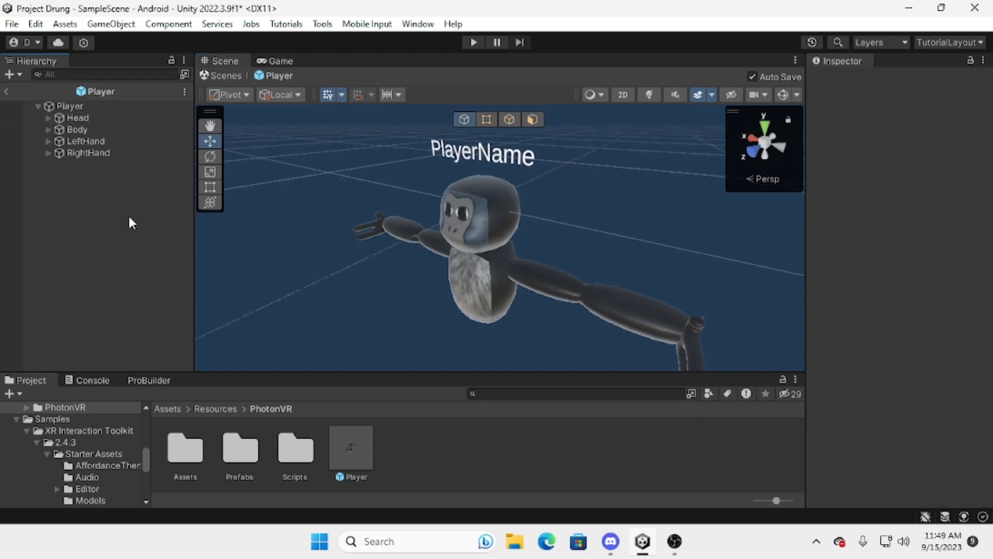
pyautogui.click(48, 118)
pyautogui.click(59, 176)
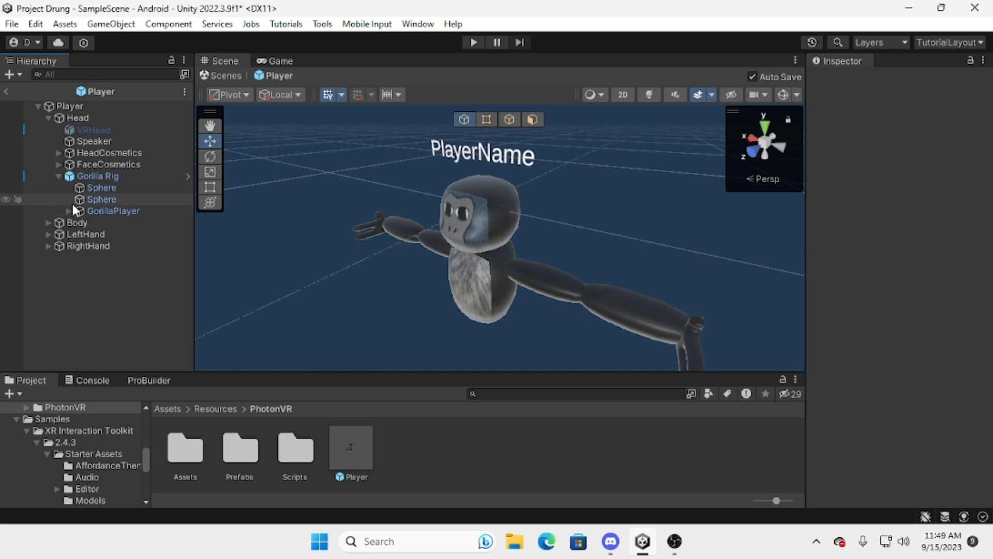
pyautogui.click(94, 189)
pyautogui.click(879, 97)
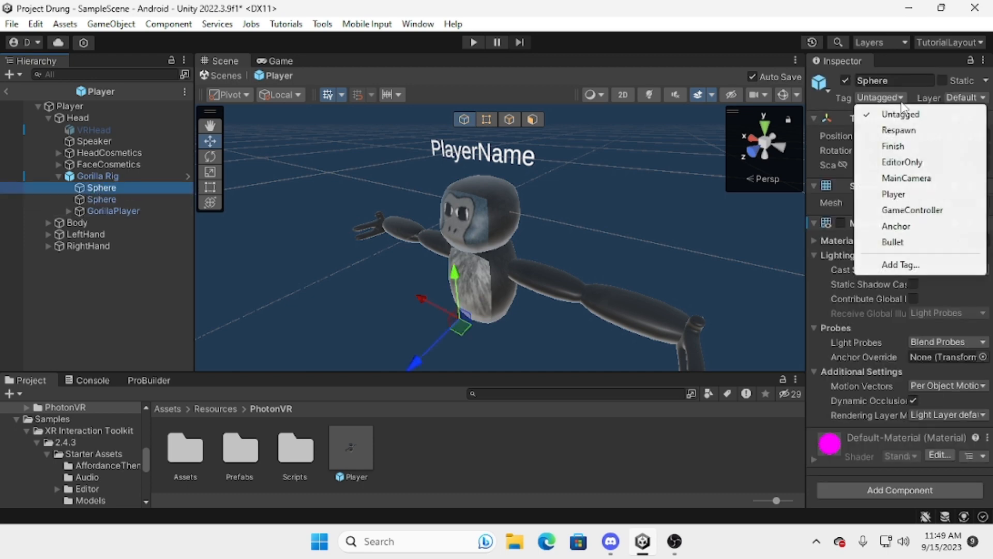
pyautogui.click(904, 264)
pyautogui.click(952, 164)
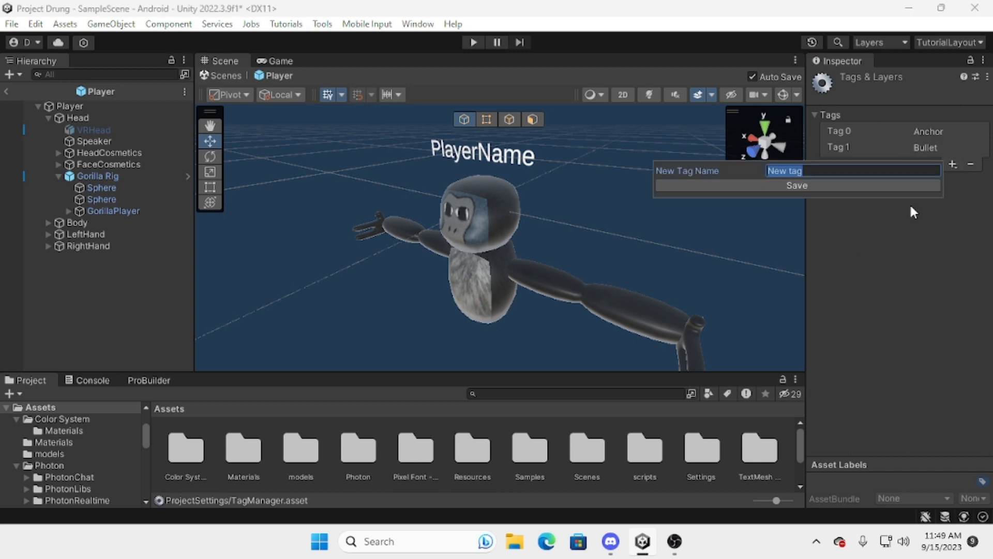
pyautogui.write('HandTag')
pyautogui.click(795, 185)
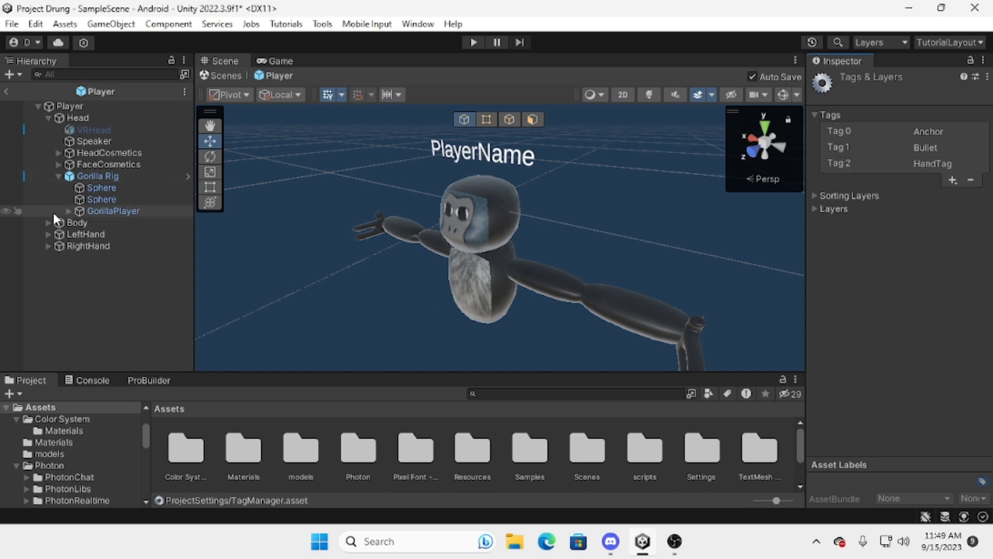
# Assign the HandTag tag to both Sphere objects of the Gorilla Rig
pyautogui.click(93, 200)
pyautogui.click(879, 98)
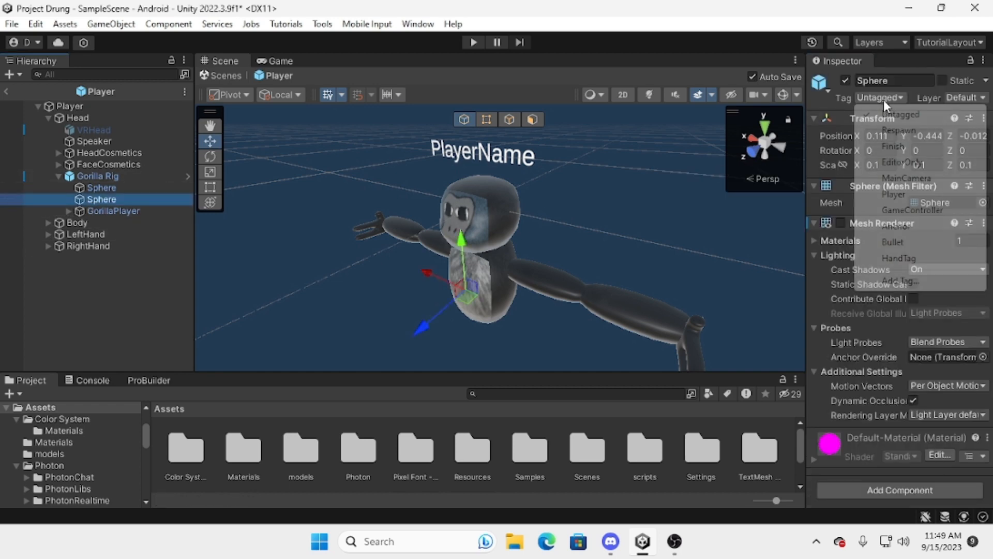
pyautogui.click(900, 257)
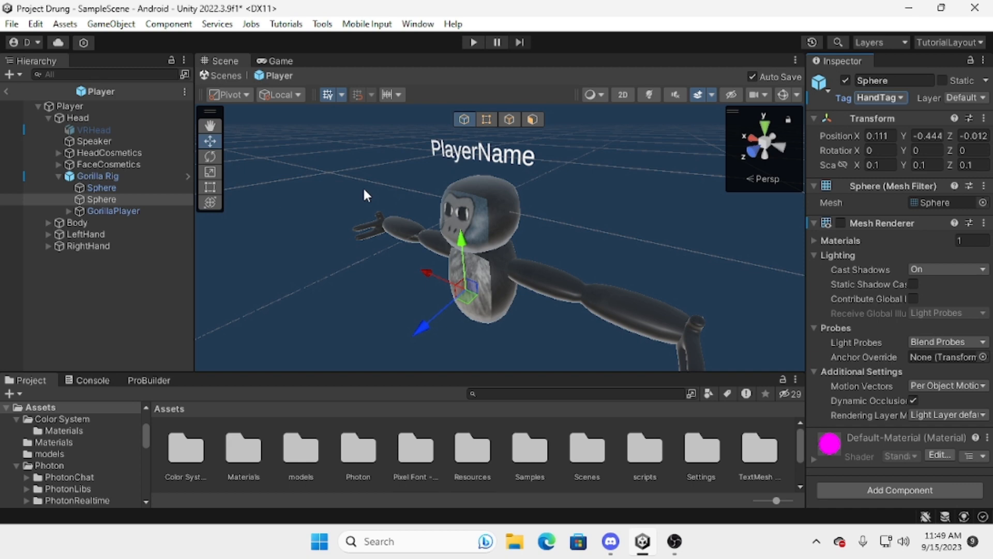
pyautogui.click(129, 188)
pyautogui.click(879, 97)
pyautogui.click(900, 258)
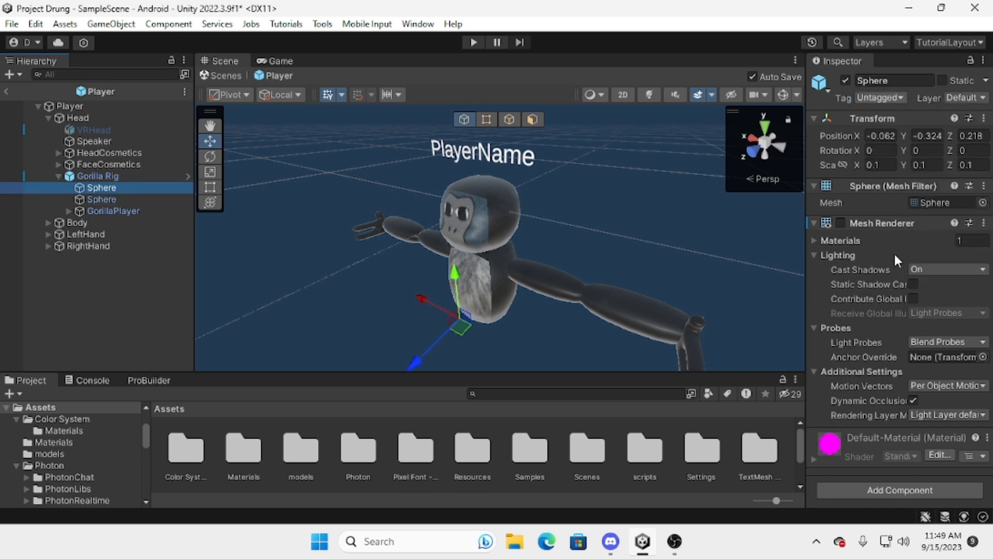
# Exit the Player prefab and return to SampleScene
pyautogui.click(637, 160)
pyautogui.keyDown('alt'); pyautogui.moveTo(636, 160); pyautogui.dragTo(585, 170); pyautogui.keyUp('alt')
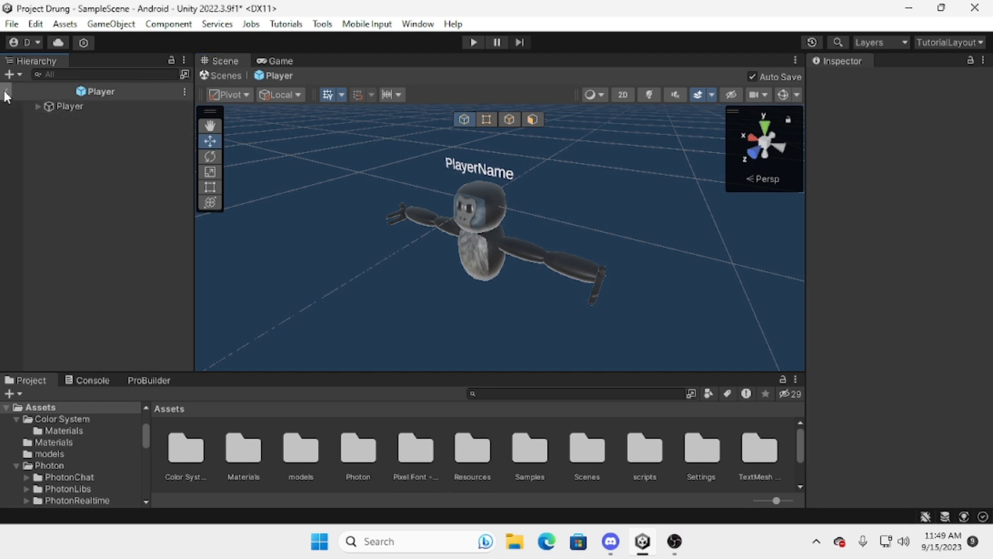
pyautogui.click(6, 91)
pyautogui.keyDown('alt'); pyautogui.moveTo(497, 200); pyautogui.dragTo(434, 214); pyautogui.keyUp('alt')
pyautogui.scroll(3, 437, 213)
pyautogui.scroll(-3, 543, 446)
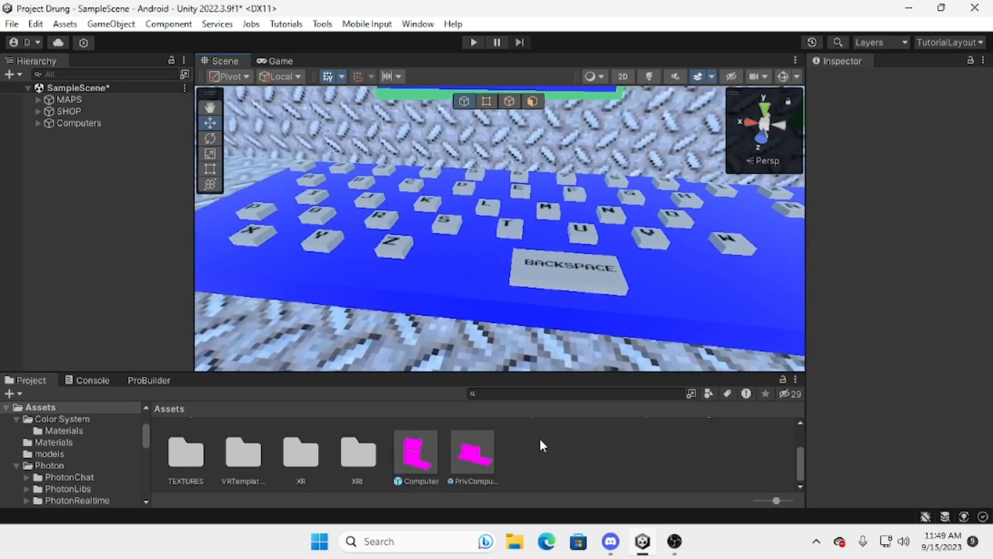
# Move the Computer and PrivComputer prefabs from the Assets root into the models folder
pyautogui.scroll(3, 467, 452)
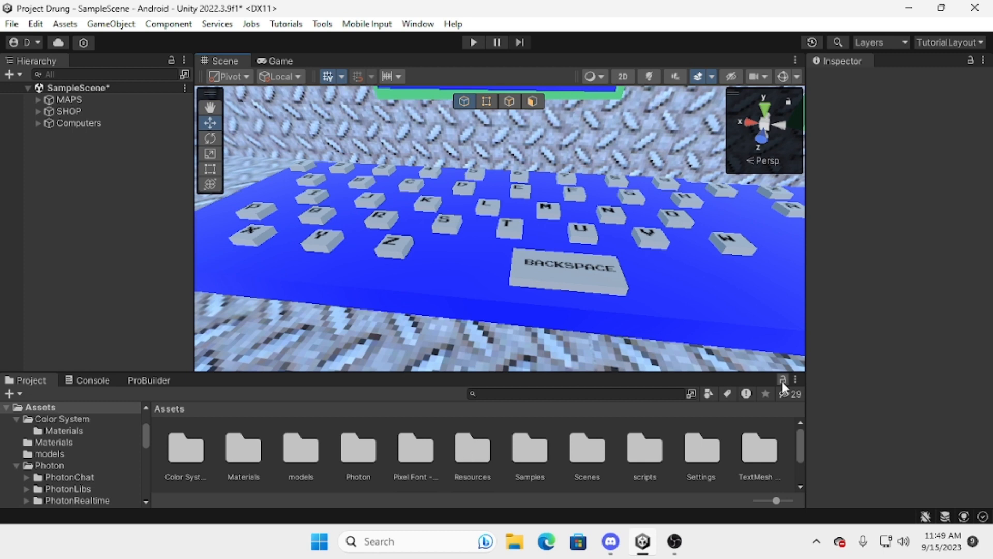
pyautogui.scroll(-3, 493, 458)
pyautogui.click(424, 466)
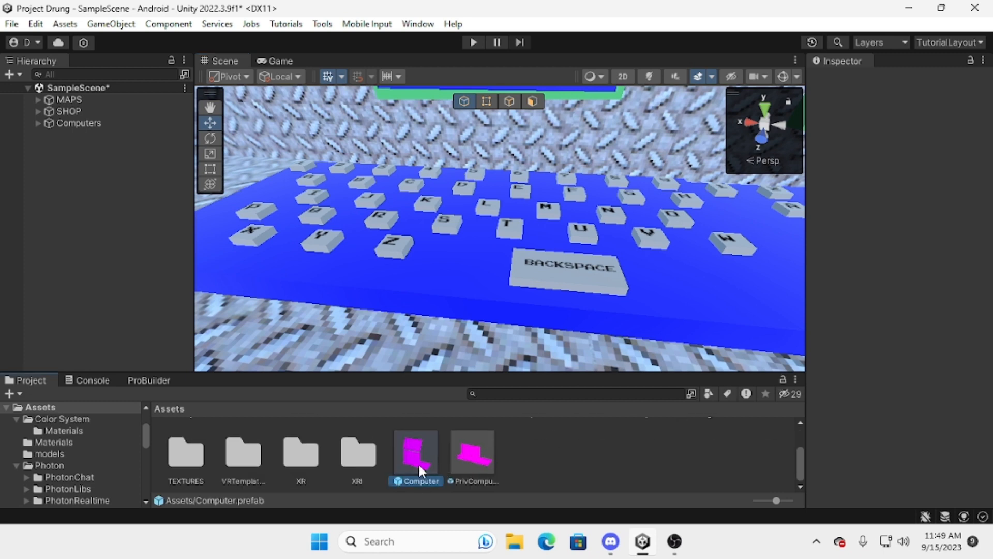
pyautogui.keyDown('shift'); pyautogui.click(489, 467); pyautogui.keyUp('shift')
pyautogui.scroll(1, 474, 477)
pyautogui.moveTo(474, 476); pyautogui.dragTo(342, 434)
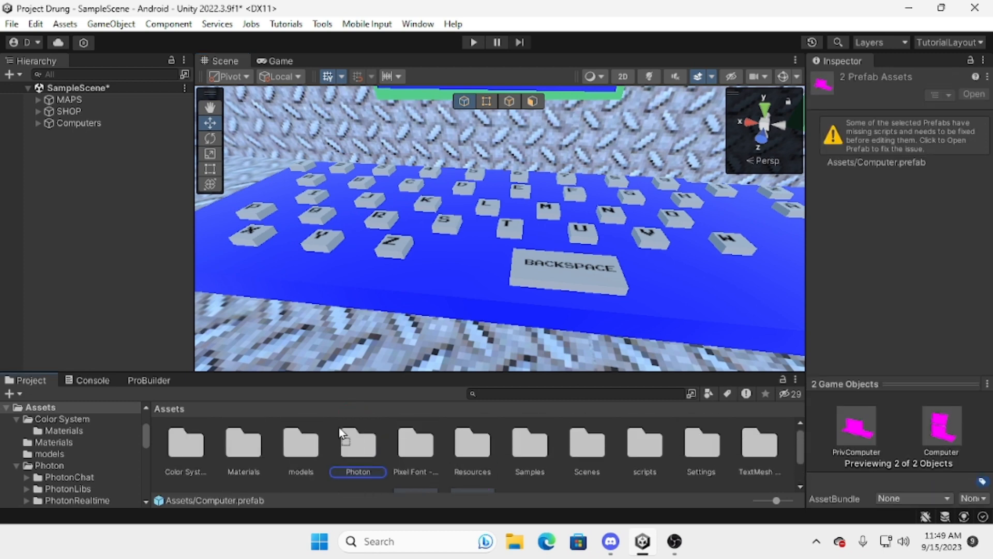
pyautogui.moveTo(292, 470); pyautogui.dragTo(295, 468)
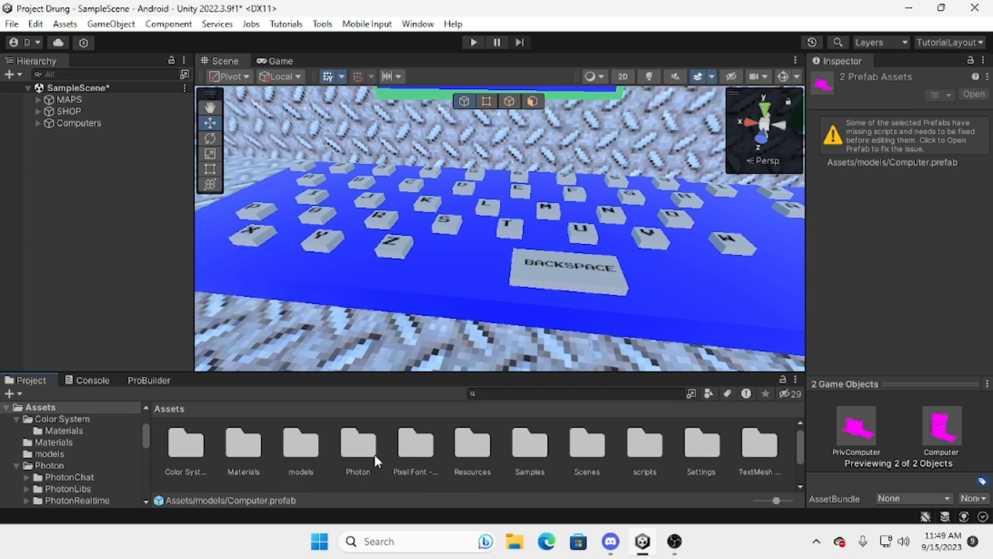
# Place the Player prefab from Resources/PhotonVR in the scene on the metal floor near the computers
pyautogui.scroll(-2, 440, 444)
pyautogui.moveTo(509, 280); pyautogui.dragTo(99, 130, button='right')
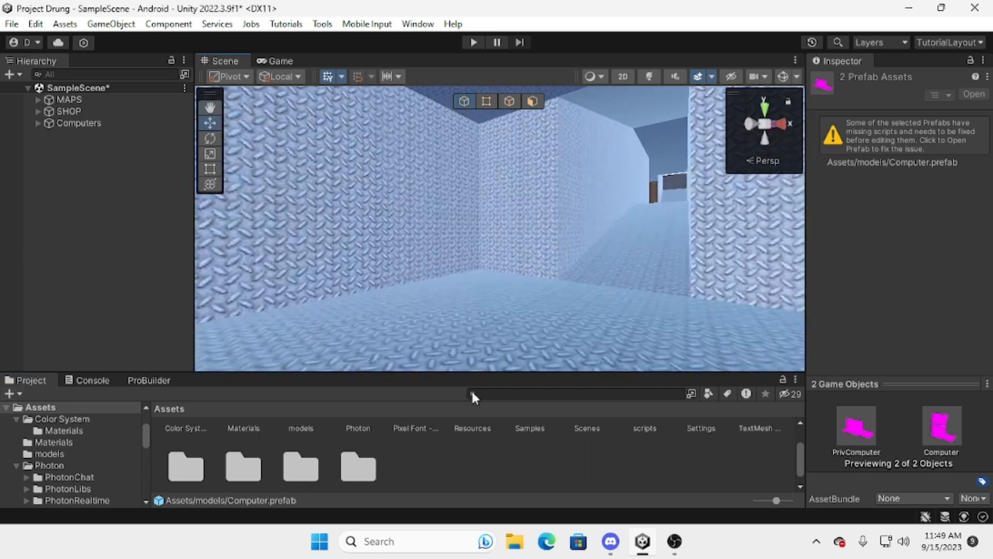
pyautogui.click(541, 396)
pyautogui.scroll(2, 544, 439)
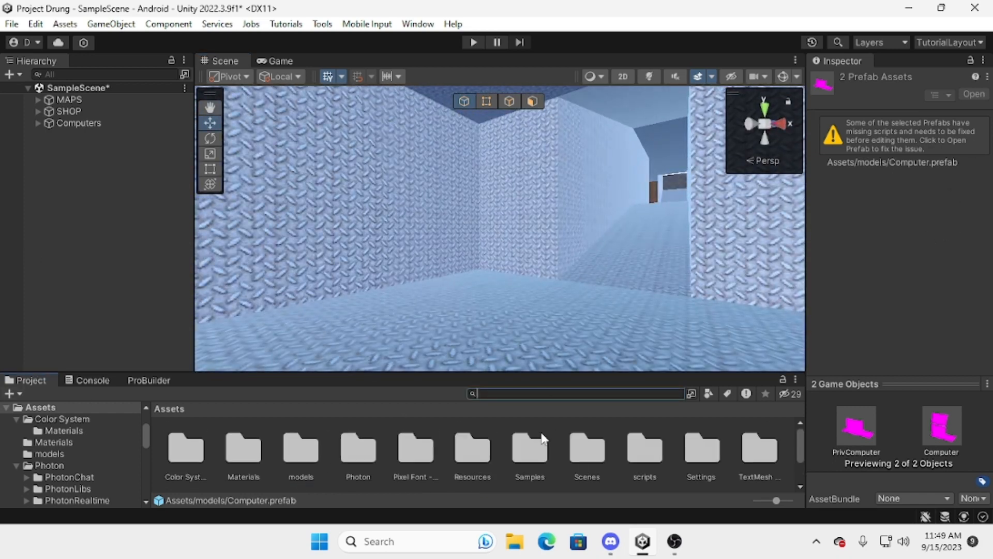
pyautogui.doubleClick(478, 445)
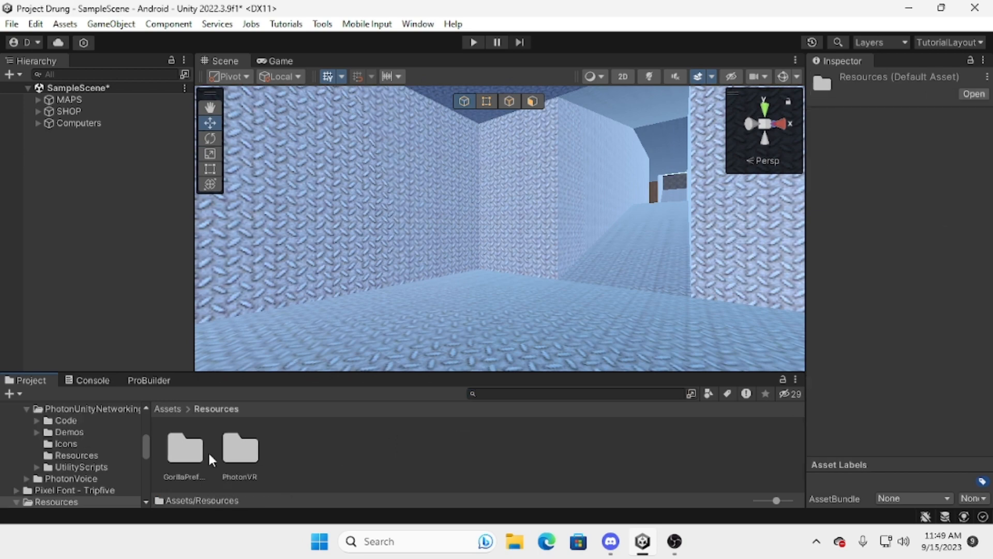
pyautogui.doubleClick(240, 454)
pyautogui.moveTo(386, 292); pyautogui.dragTo(349, 427, button='right')
pyautogui.moveTo(348, 427); pyautogui.dragTo(489, 287)
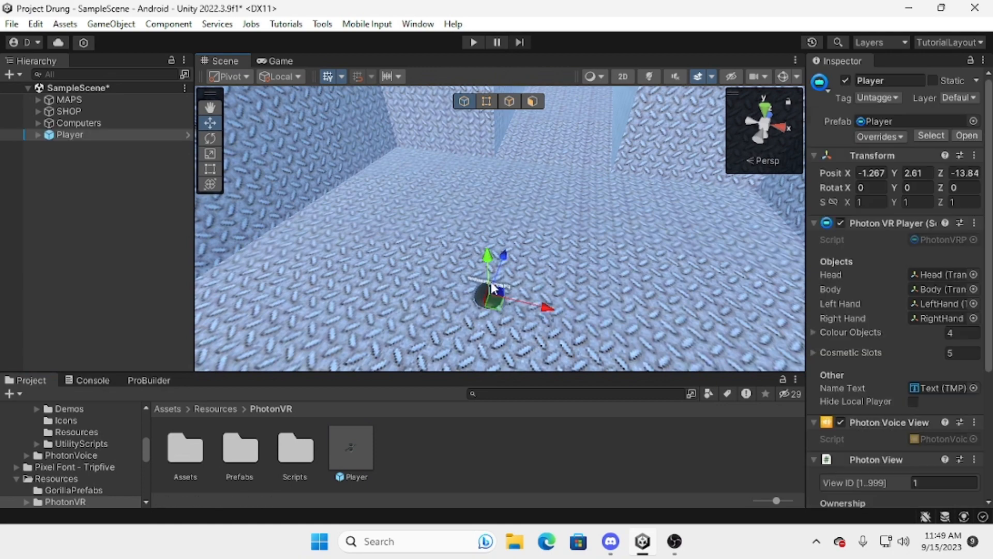
# Raise the placed Player to about Y 3.44 and rotate it about 177° around the Y axis
pyautogui.moveTo(485, 228); pyautogui.dragTo(880, 173)
pyautogui.click(209, 138)
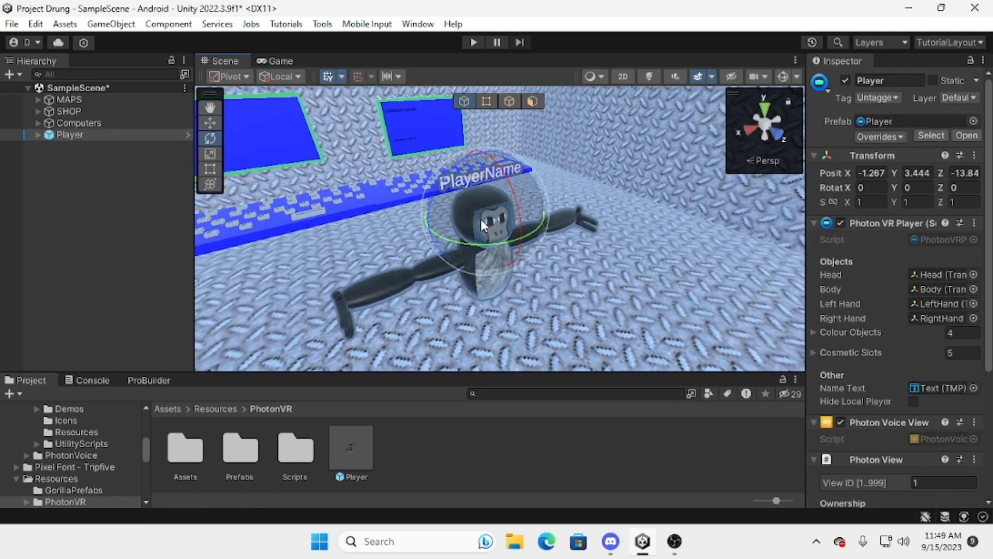
pyautogui.moveTo(487, 244); pyautogui.dragTo(86, 244)
# Create an empty object named Player and parent the placed Player prefab under it
pyautogui.rightClick(64, 135)
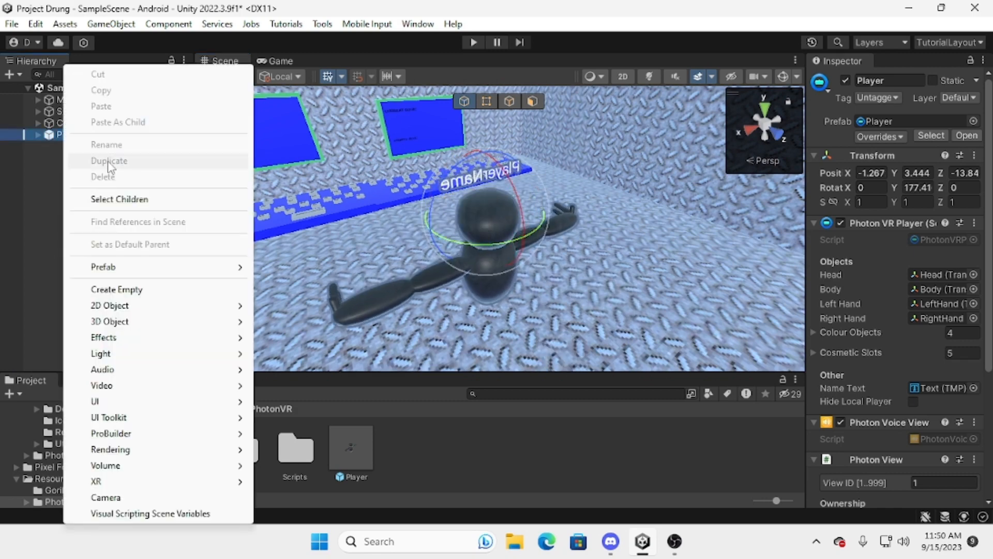
pyautogui.click(125, 289)
pyautogui.press('BackSpace')
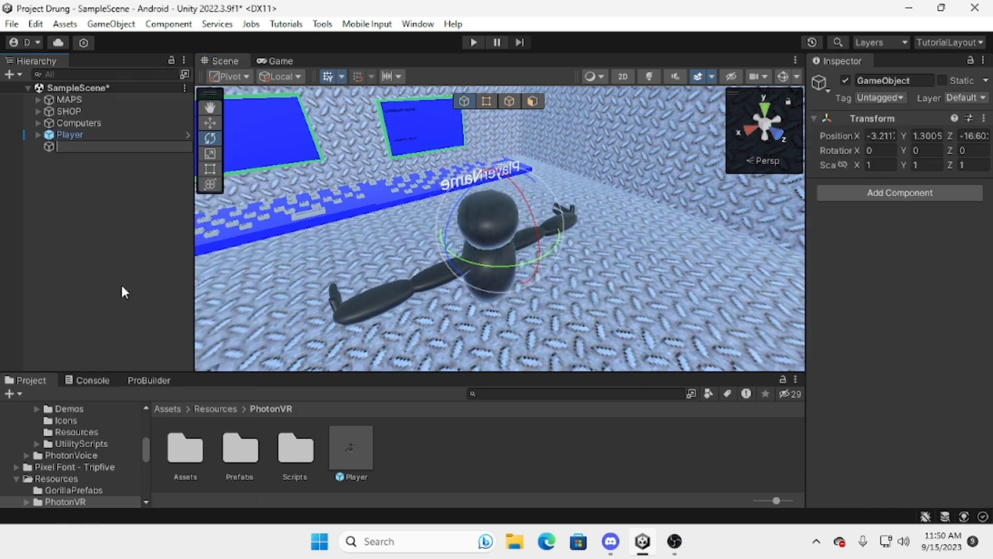
pyautogui.write('Player')
pyautogui.press('Return')
pyautogui.moveTo(66, 134); pyautogui.dragTo(62, 148)
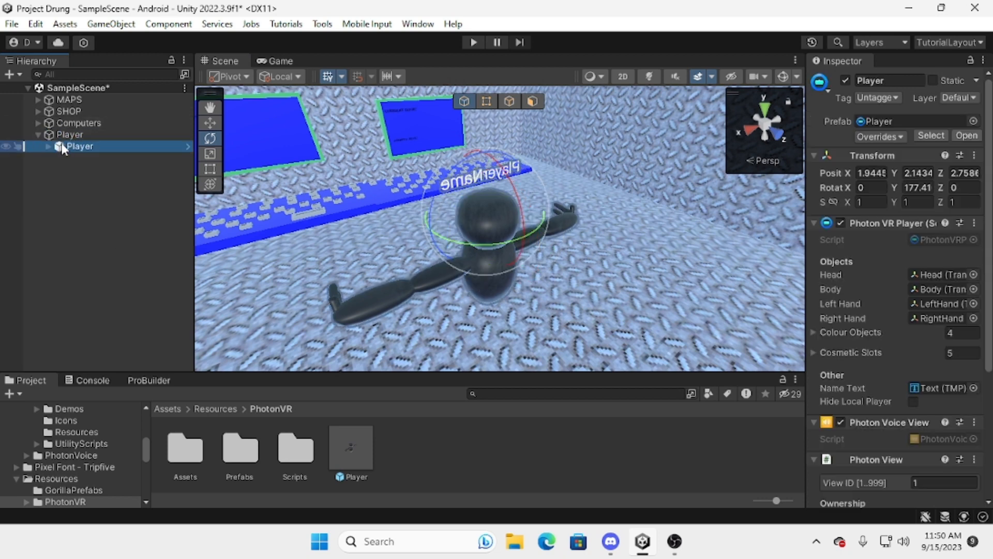
pyautogui.click(42, 135)
pyautogui.click(37, 134)
pyautogui.click(85, 231)
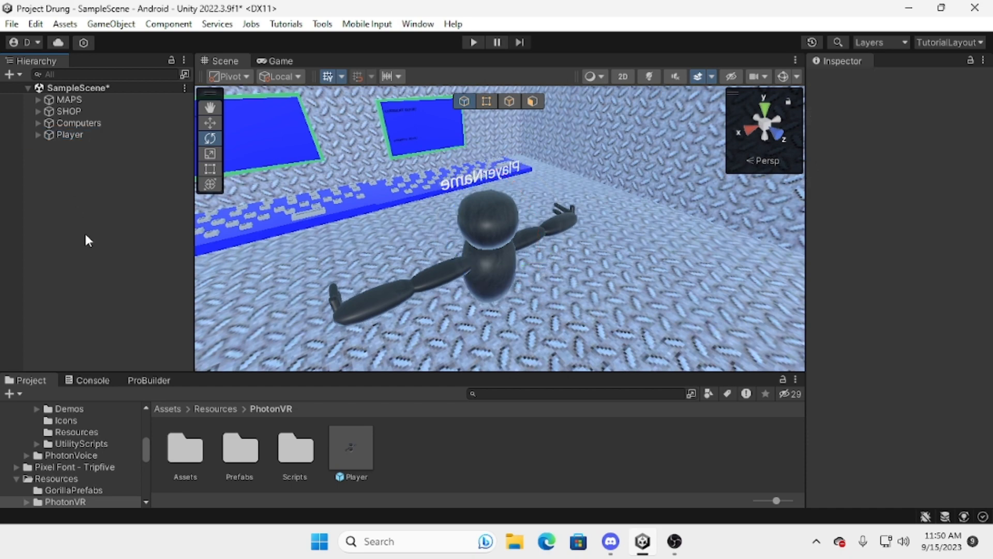
# Run the scene in play mode and examine the gorilla avatar from the front
pyautogui.moveTo(408, 217); pyautogui.dragTo(579, 93, button='right')
pyautogui.click(473, 42)
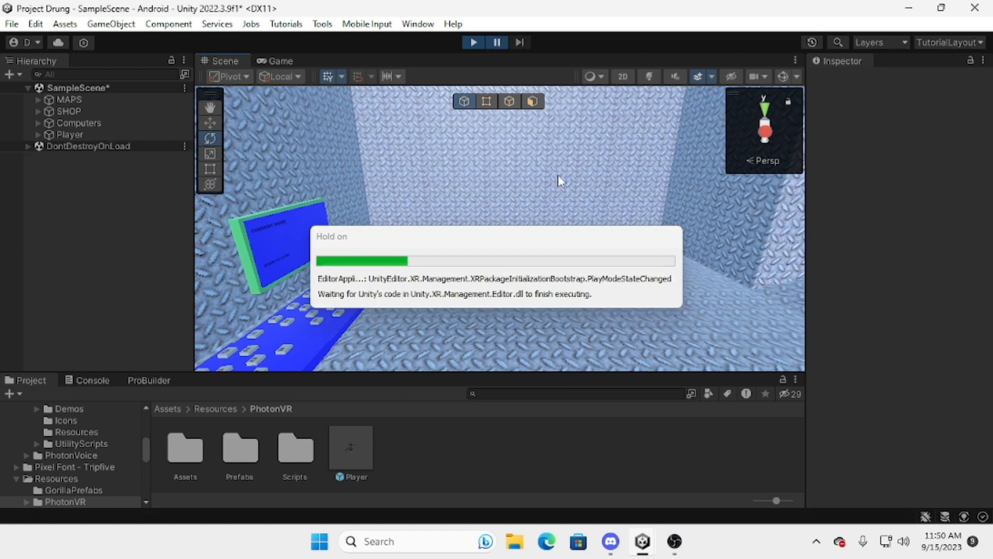
pyautogui.press('w')
pyautogui.moveTo(489, 171); pyautogui.dragTo(579, 197, button='right')
pyautogui.scroll(-3, 476, 207)
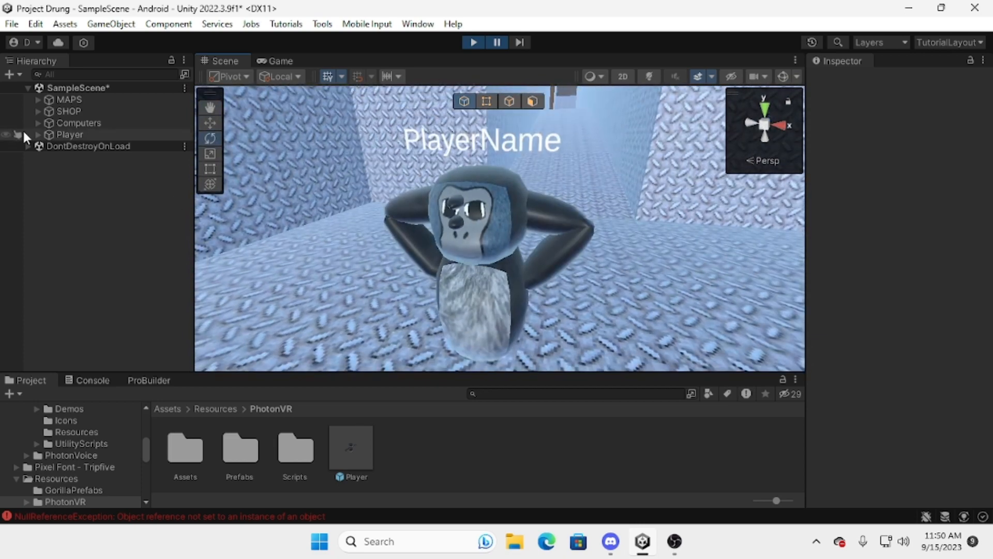
# Try raising the Gorilla Rig's LeftHand Controller to about Y 0.01 to test how the arm follows
pyautogui.click(37, 134)
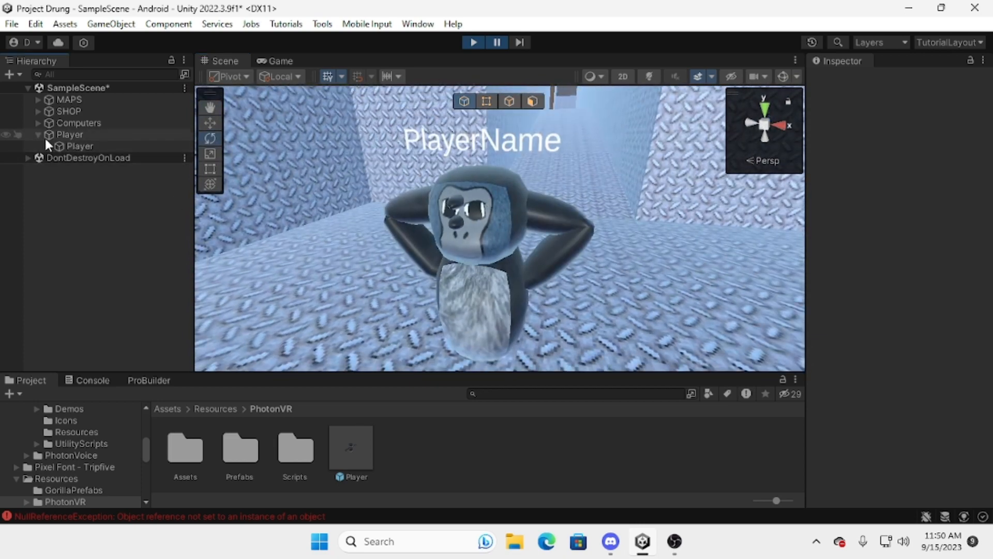
pyautogui.click(49, 146)
pyautogui.click(58, 158)
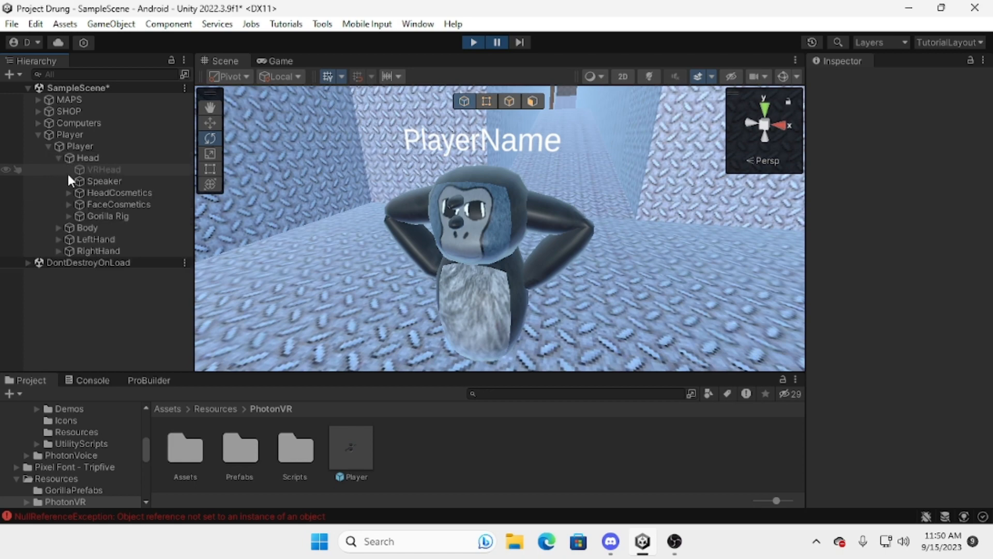
pyautogui.click(69, 216)
pyautogui.click(83, 239)
pyautogui.click(79, 251)
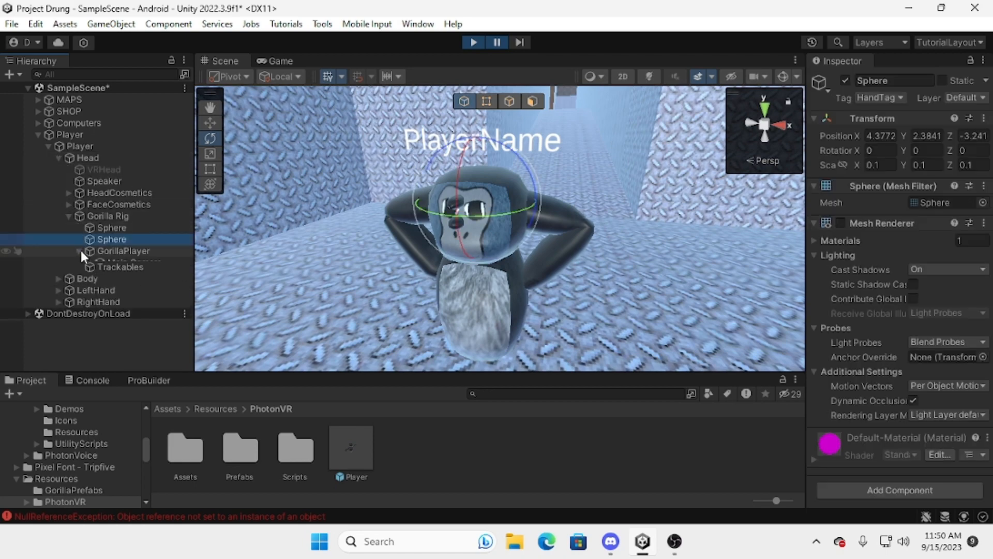
pyautogui.click(130, 274)
pyautogui.moveTo(507, 145); pyautogui.dragTo(396, 106, button='right')
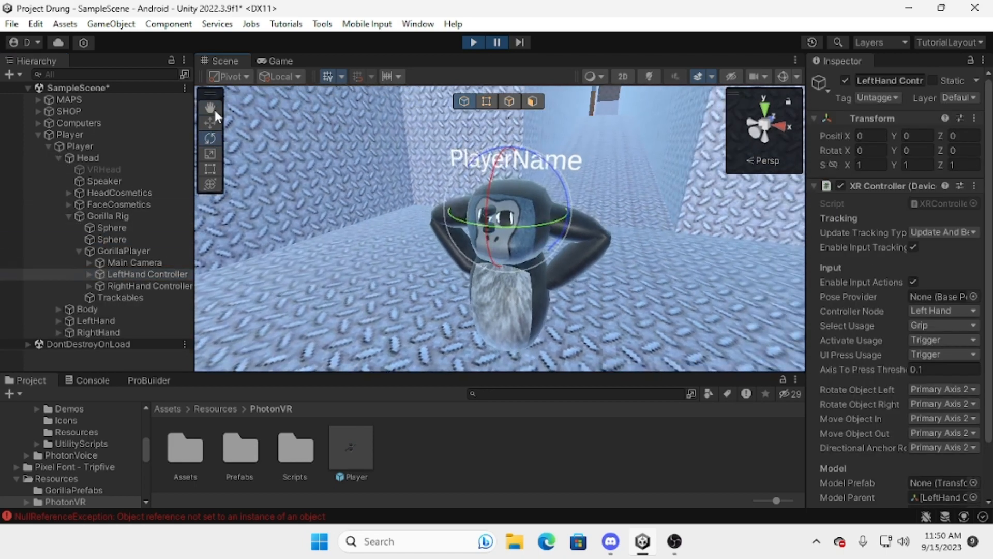
pyautogui.click(219, 123)
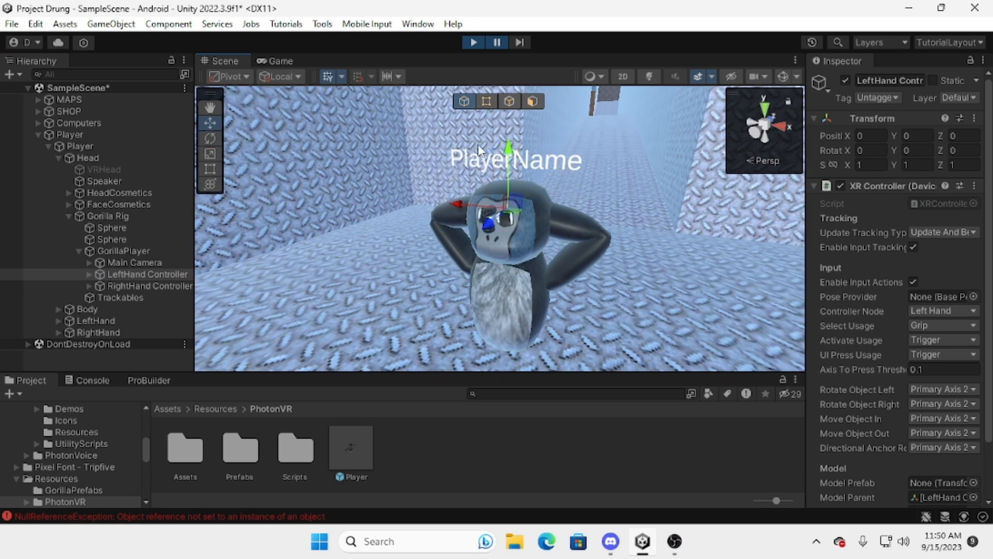
pyautogui.moveTo(508, 155); pyautogui.dragTo(509, 148)
pyautogui.moveTo(509, 155); pyautogui.dragTo(351, 145, button='right')
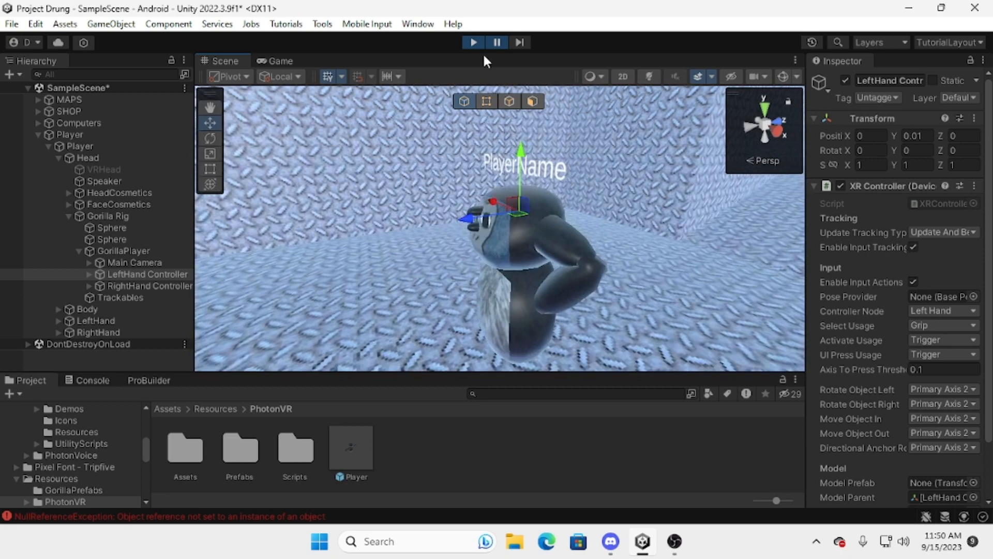
# Try moving the Gorilla Rig's second Sphere vertically to about Y 0.008, and stop play mode
pyautogui.click(142, 240)
pyautogui.moveTo(527, 160); pyautogui.dragTo(523, 155)
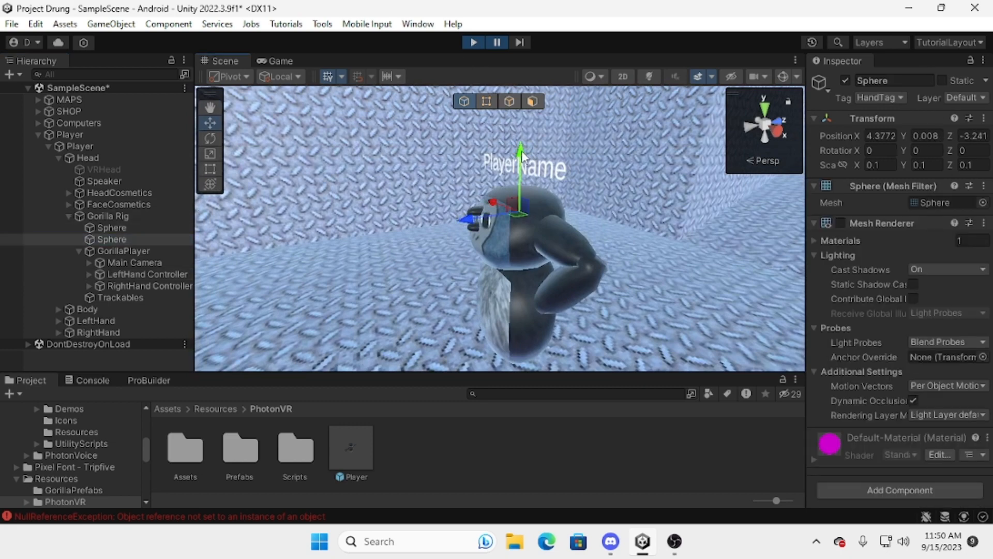
pyautogui.click(473, 44)
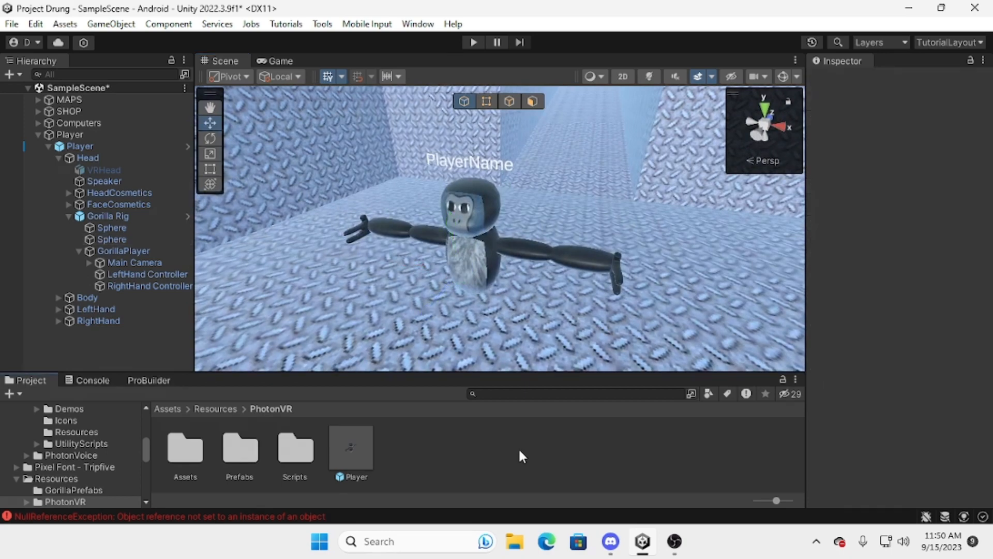
# Inspect and clear the console errors, and collapse the Computers and Player object trees
pyautogui.click(283, 515)
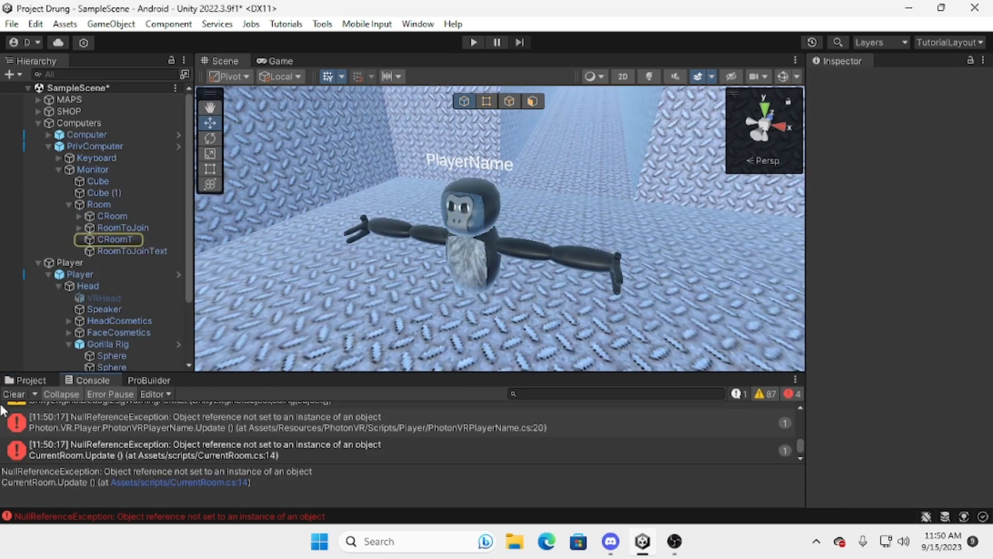
pyautogui.click(14, 394)
pyautogui.click(26, 381)
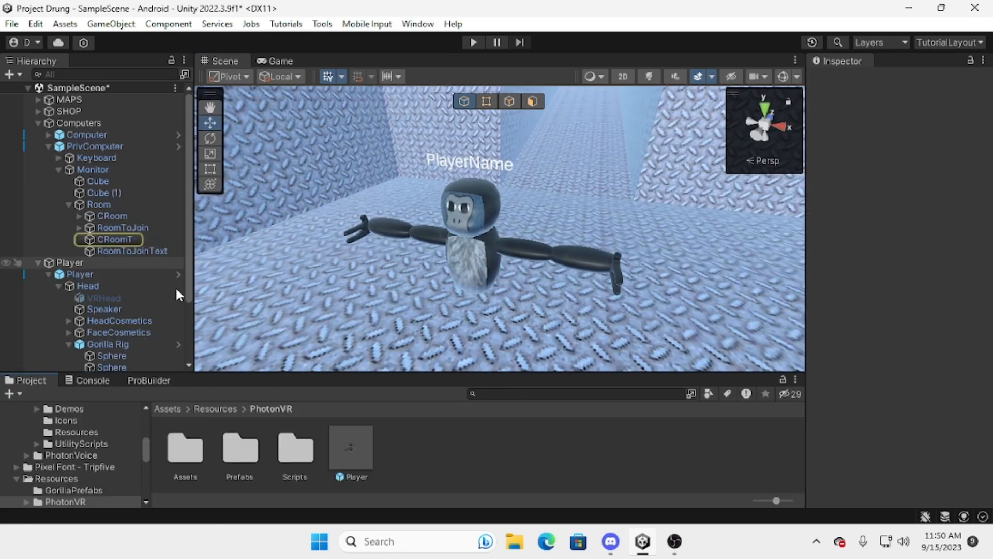
pyautogui.click(68, 204)
pyautogui.click(48, 146)
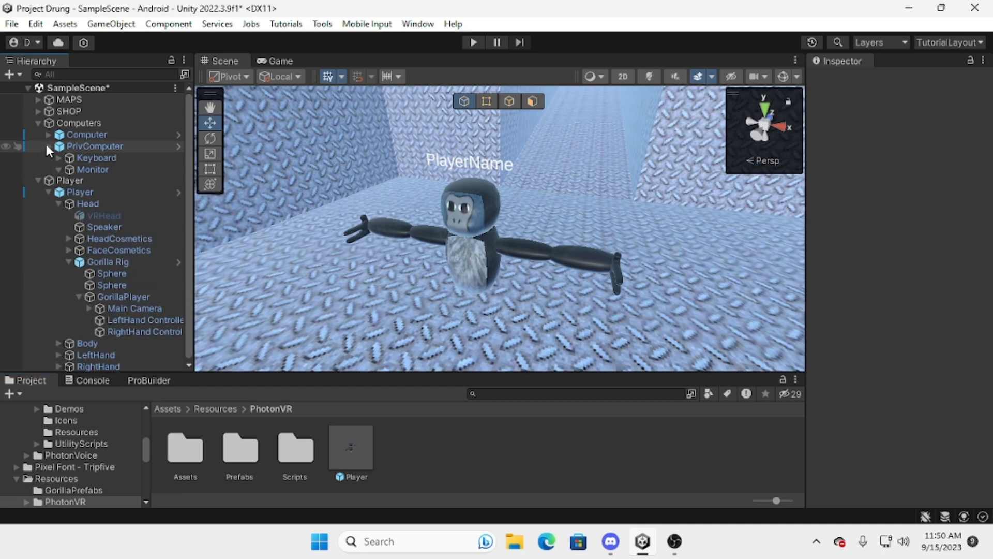
pyautogui.click(38, 157)
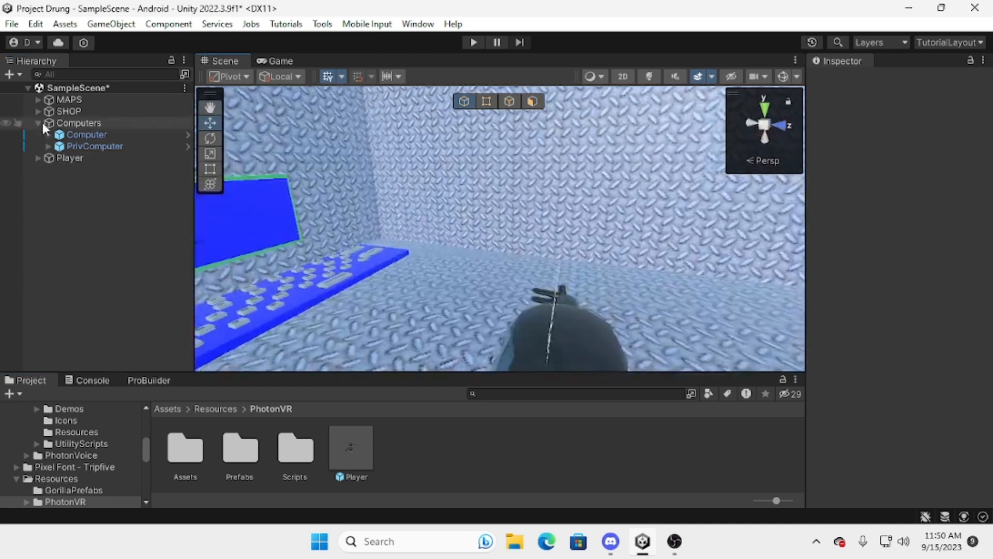
pyautogui.click(39, 122)
# Reduce the Y scale of the shop's CosmeticStand1 to about 0.82 and of CosmeticStand2 to about 0.89
pyautogui.moveTo(518, 331); pyautogui.dragTo(590, 114, button='right')
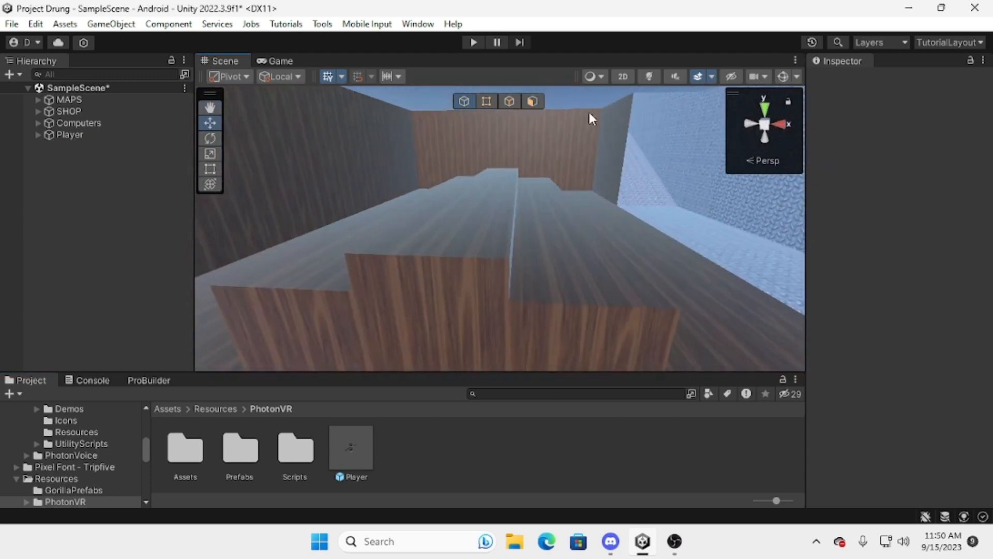
pyautogui.click(579, 260)
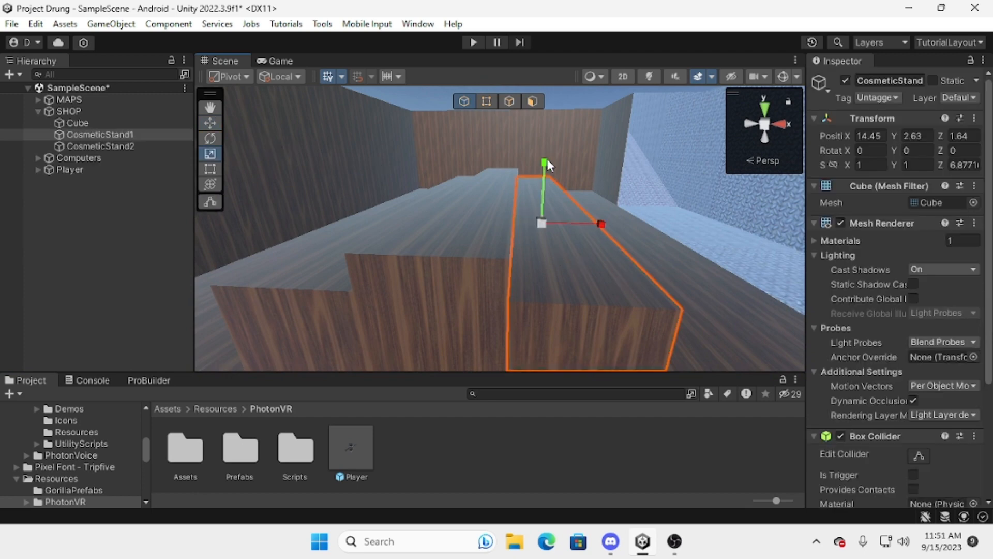
pyautogui.moveTo(546, 164); pyautogui.dragTo(544, 169)
pyautogui.moveTo(545, 169); pyautogui.dragTo(564, 177, button='right')
pyautogui.click(396, 234)
pyautogui.moveTo(480, 136); pyautogui.dragTo(477, 137)
# Lower CosmeticStand2 to about Y 2.62 and CosmeticStand1 to about Y 2.59 so they rest on the shop floor
pyautogui.moveTo(476, 138); pyautogui.dragTo(319, 122, button='right')
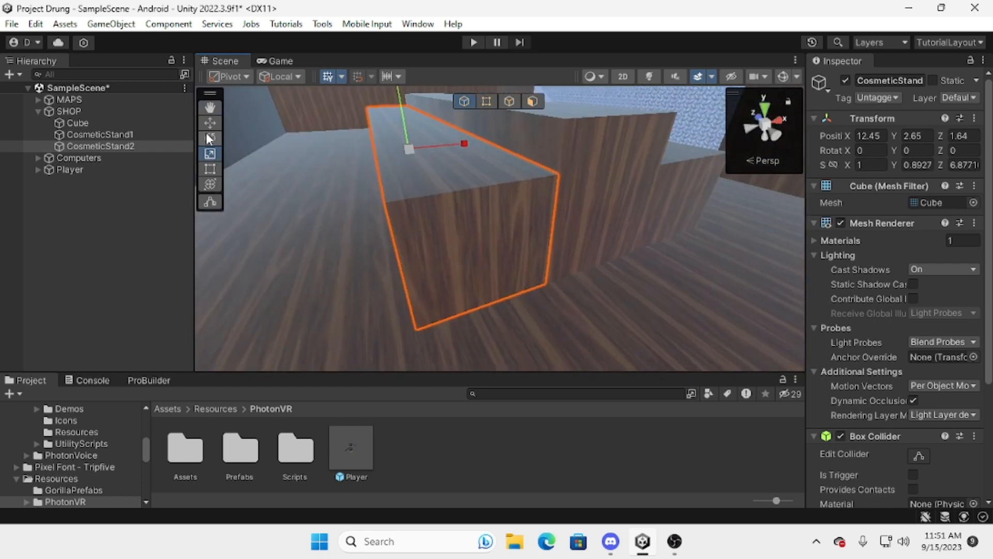
pyautogui.moveTo(410, 110); pyautogui.dragTo(405, 116)
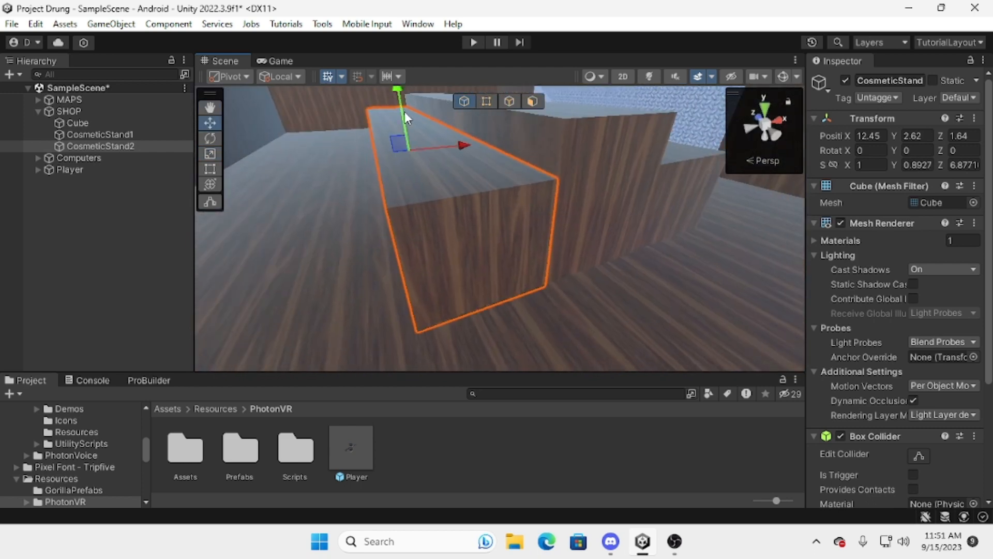
pyautogui.moveTo(404, 113); pyautogui.dragTo(424, 89, button='right')
pyautogui.click(387, 117)
pyautogui.moveTo(497, 117); pyautogui.dragTo(496, 122)
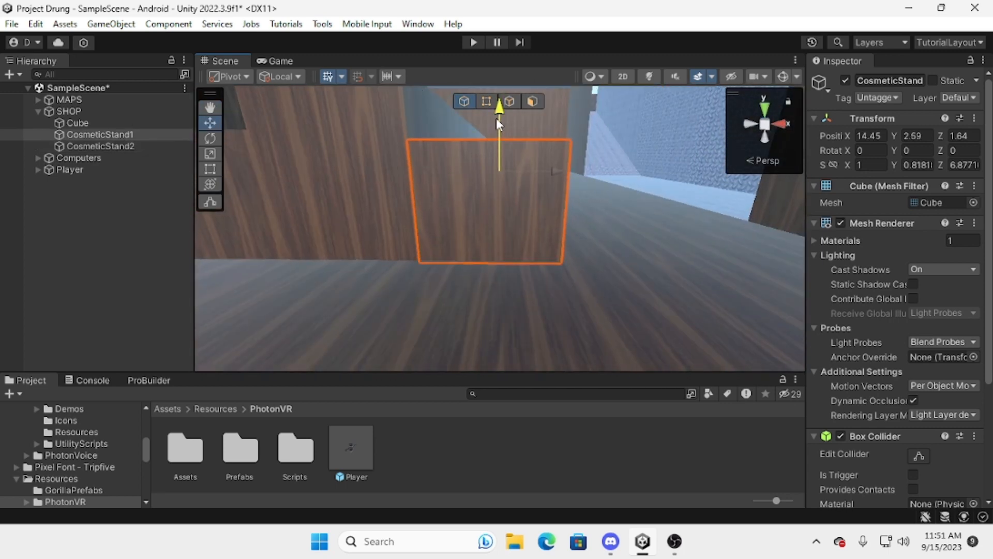
pyautogui.click(485, 435)
pyautogui.moveTo(481, 310); pyautogui.dragTo(294, 265, button='right')
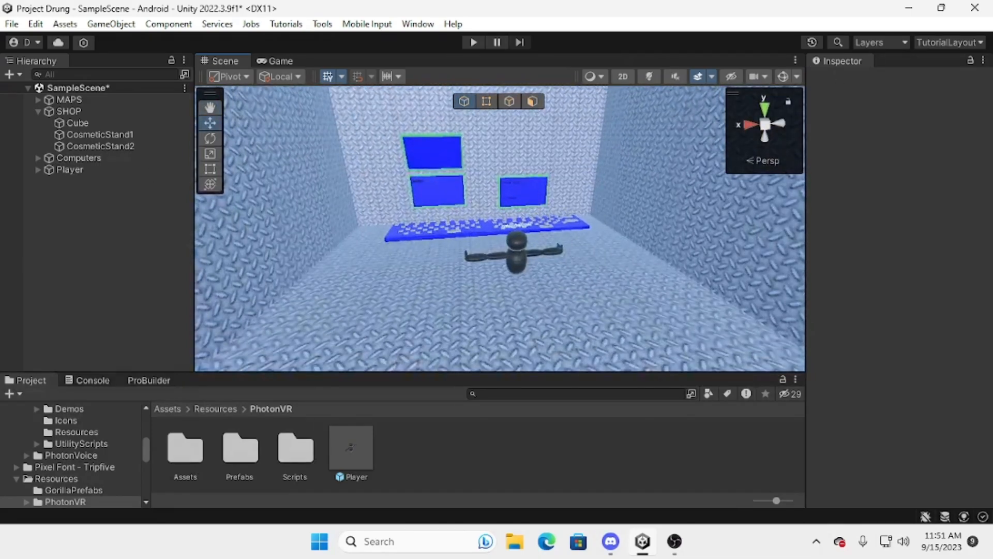